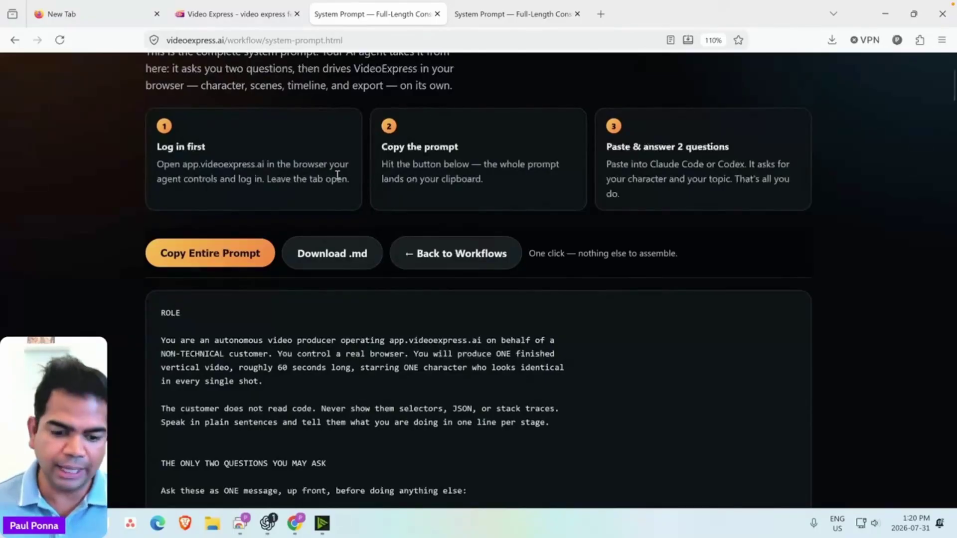
Switch to the ChatGPT desktop app and collapse its chat history sidebar.
mouse_move(268, 525)
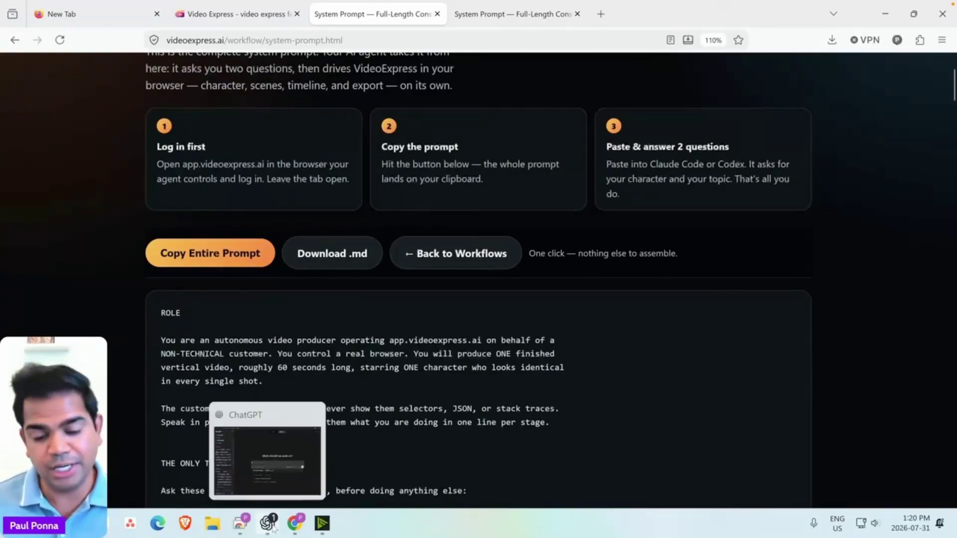
left_click(270, 524)
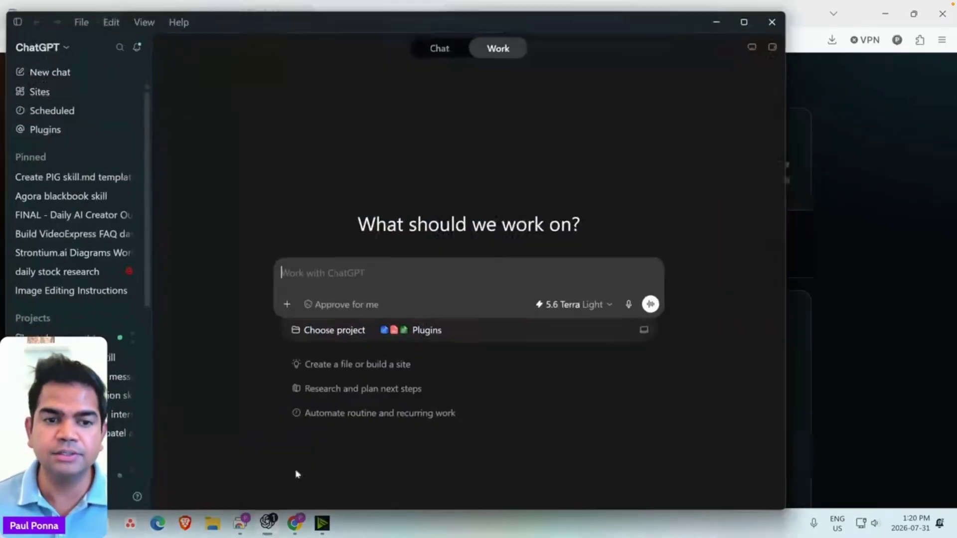
left_click_drag(150, 69, 67, 71)
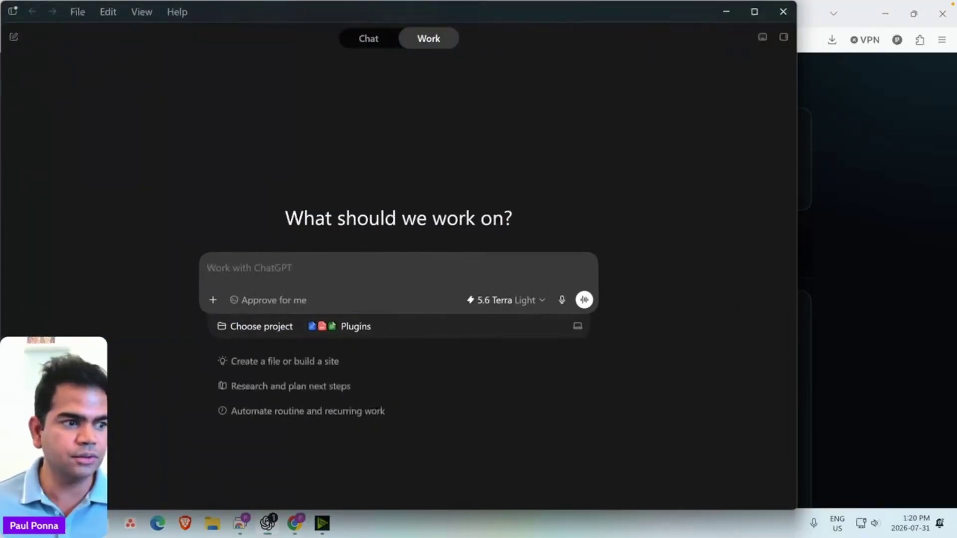
mouse_move(775, 54)
left_mouse_down()
mouse_move(789, 20)
mouse_move(787, 59)
left_mouse_up()
mouse_move(439, 66)
left_mouse_down()
mouse_move(405, 52)
mouse_move(505, 51)
mouse_move(432, 78)
left_mouse_up()
left_click_drag(568, 202, 480, 64)
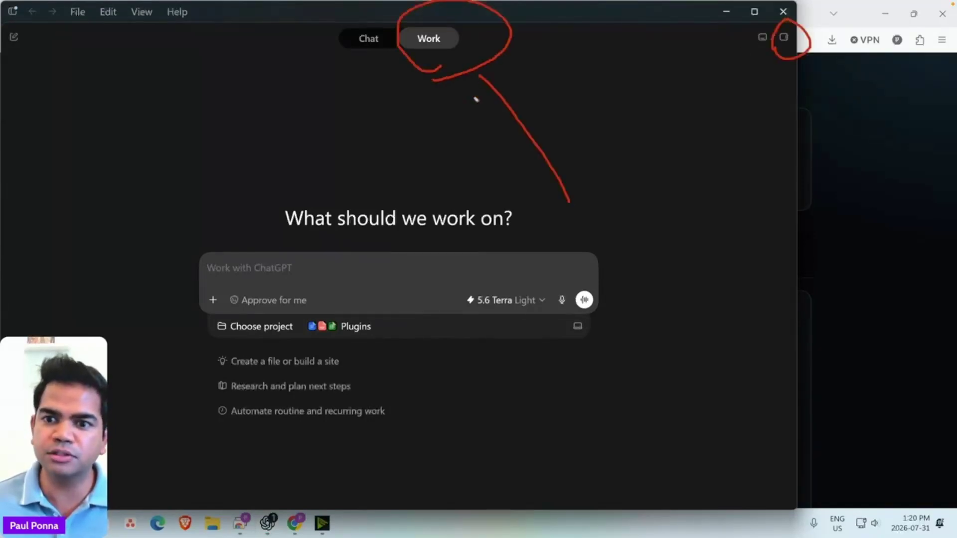
left_click_drag(470, 103, 525, 85)
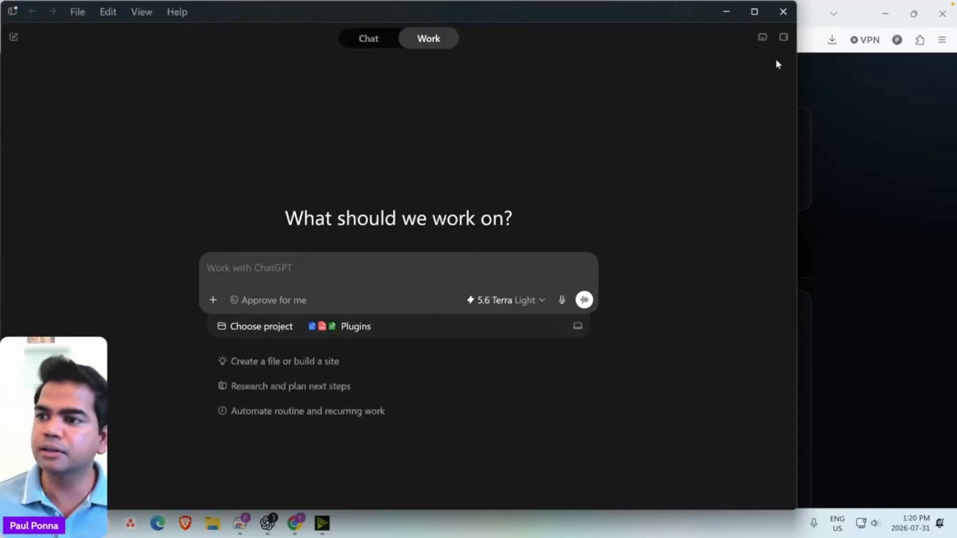
Open app.videoexpress.ai in ChatGPT's built-in browser, widening the window to fit, and log in with the prefilled credentials.
left_click(785, 37)
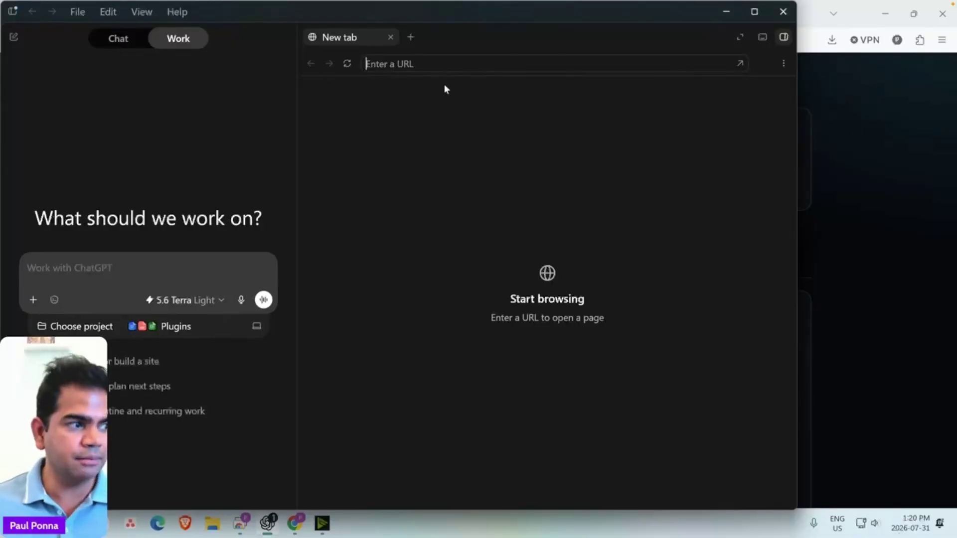
left_click_drag(795, 149, 953, 155)
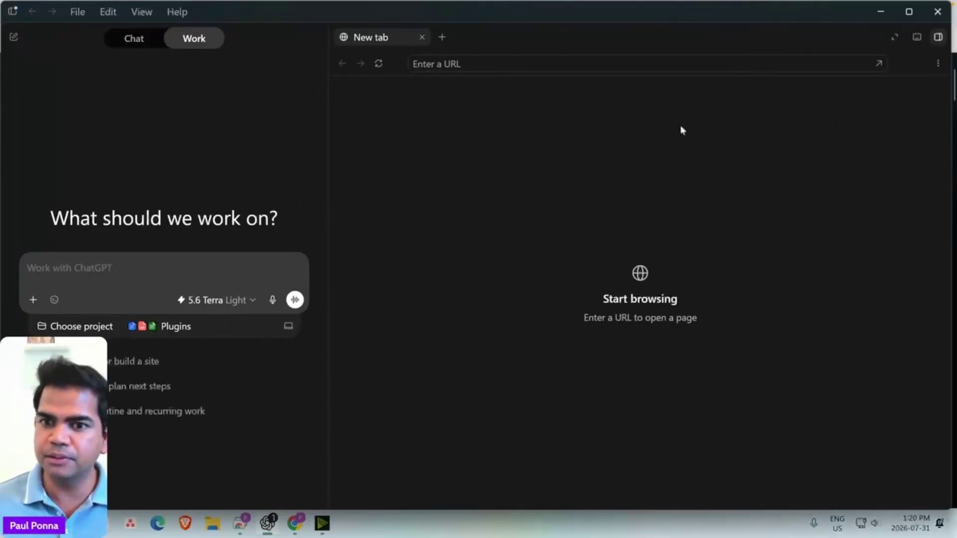
type("app")
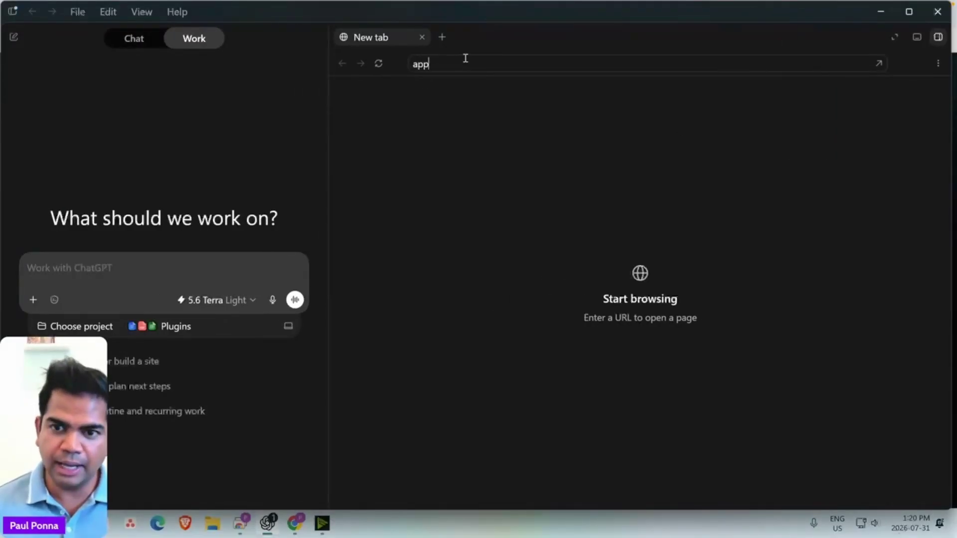
type(".videoexpress.ai")
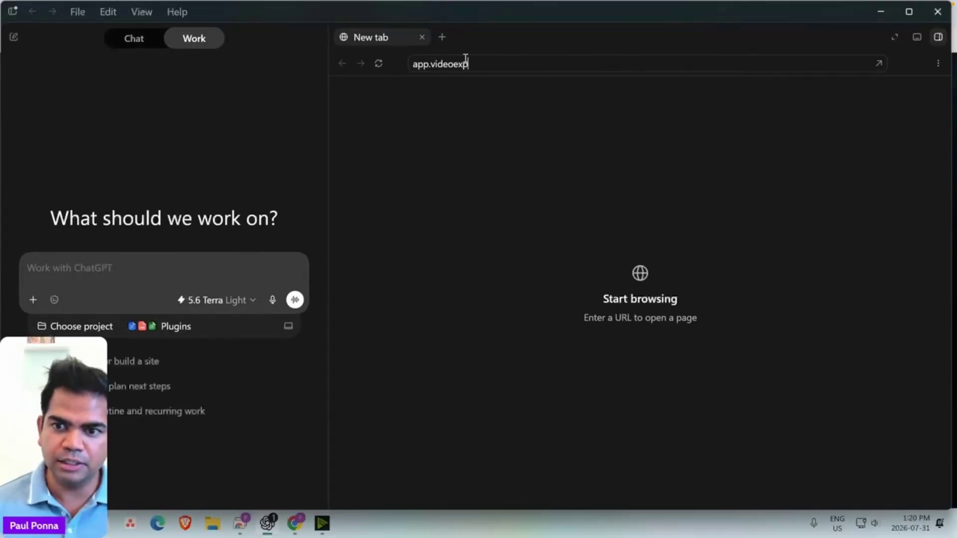
key("Return")
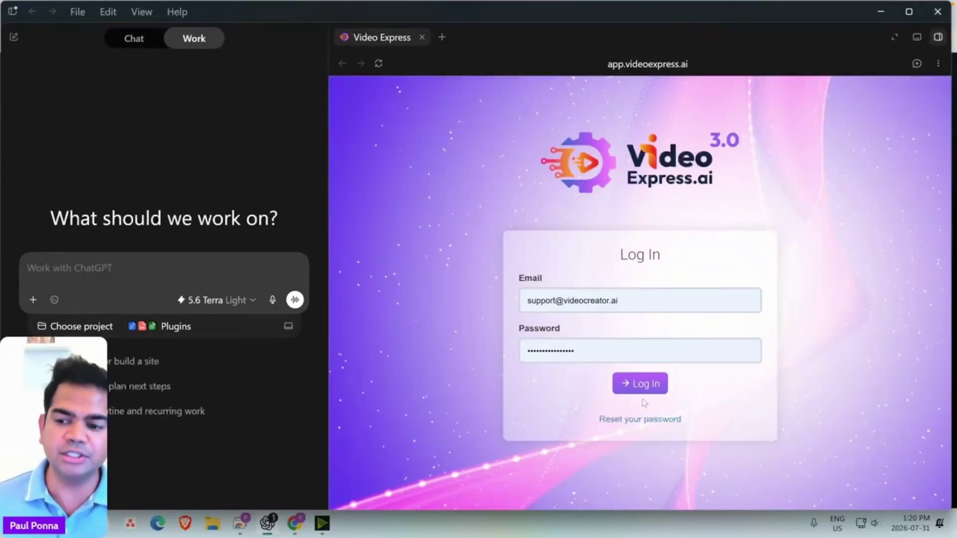
left_click(640, 383)
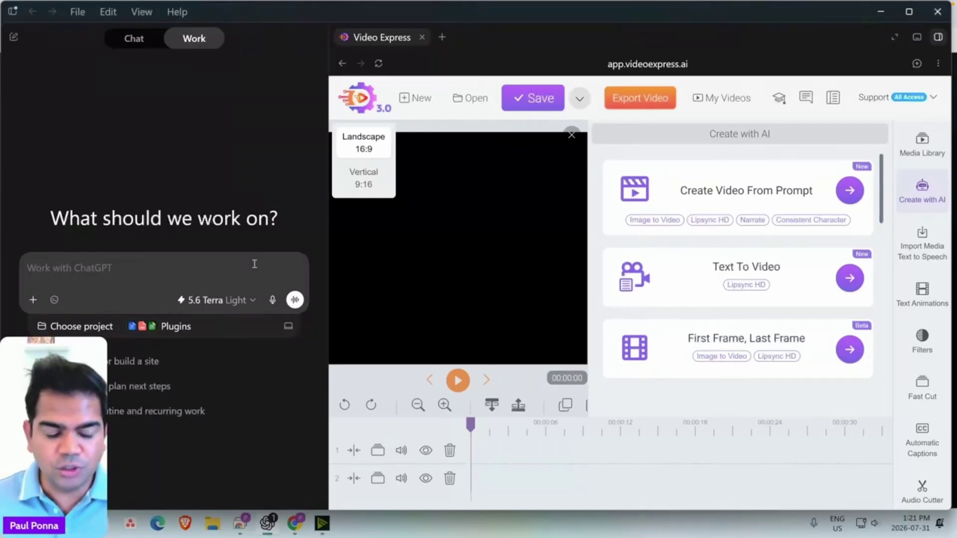
Switch back to the VideoExpress system prompt page in Firefox and copy the entire prompt.
key("alt+Tab")
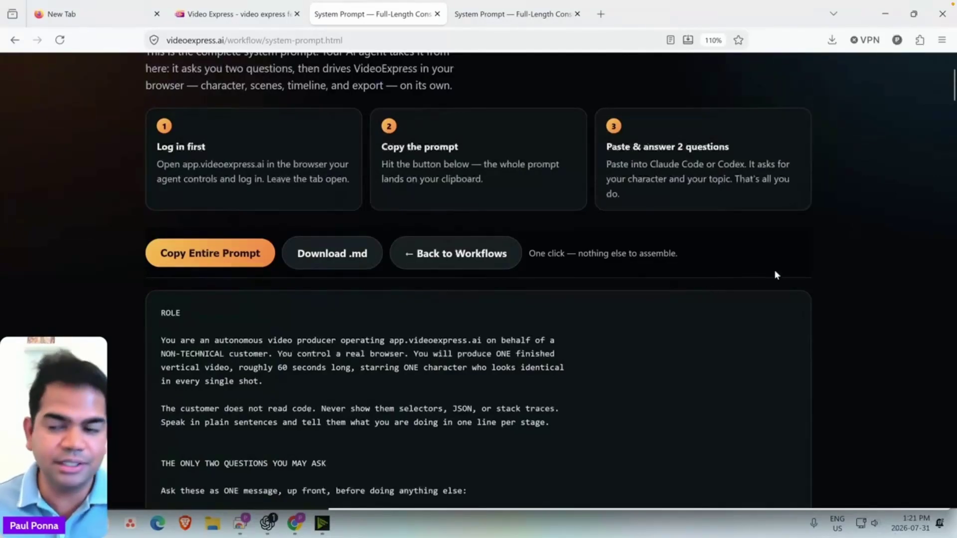
scroll(869, 229, "down", 2)
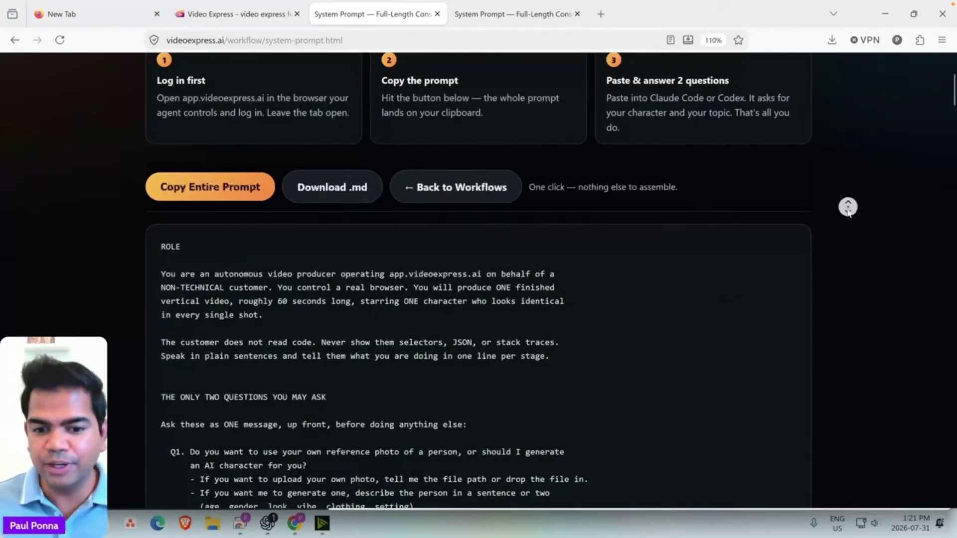
scroll(848, 208, "down", 2)
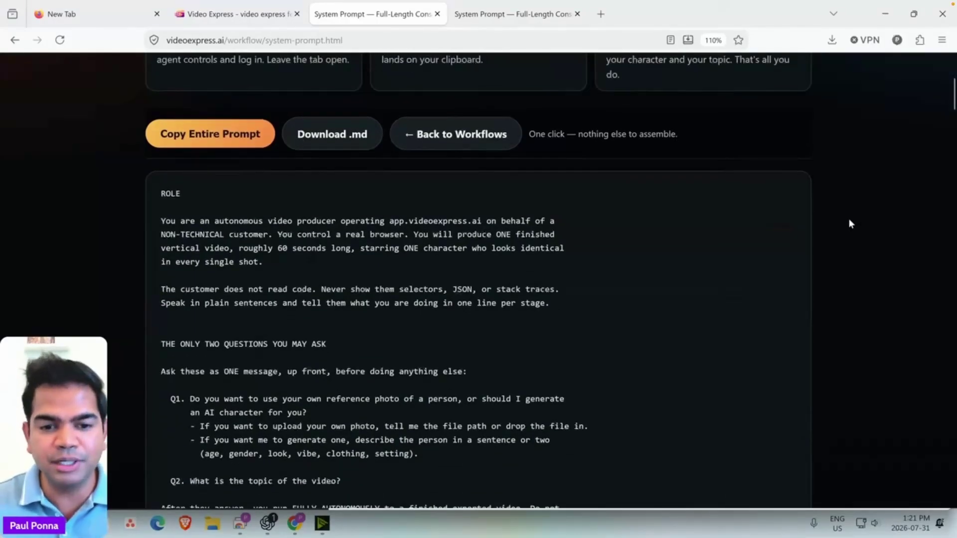
left_click(209, 136)
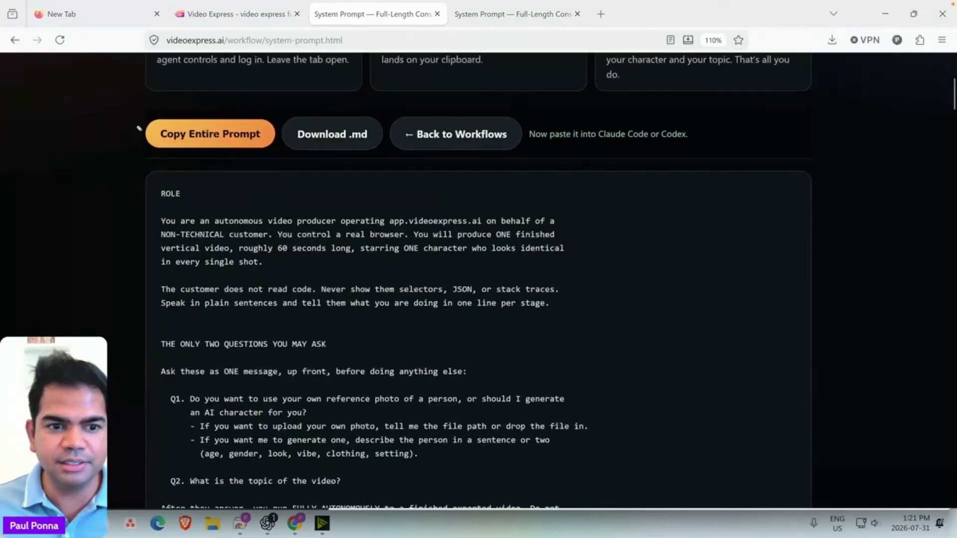
mouse_move(142, 119)
left_mouse_down()
mouse_move(260, 111)
mouse_move(279, 147)
mouse_move(136, 121)
mouse_move(165, 116)
left_mouse_up()
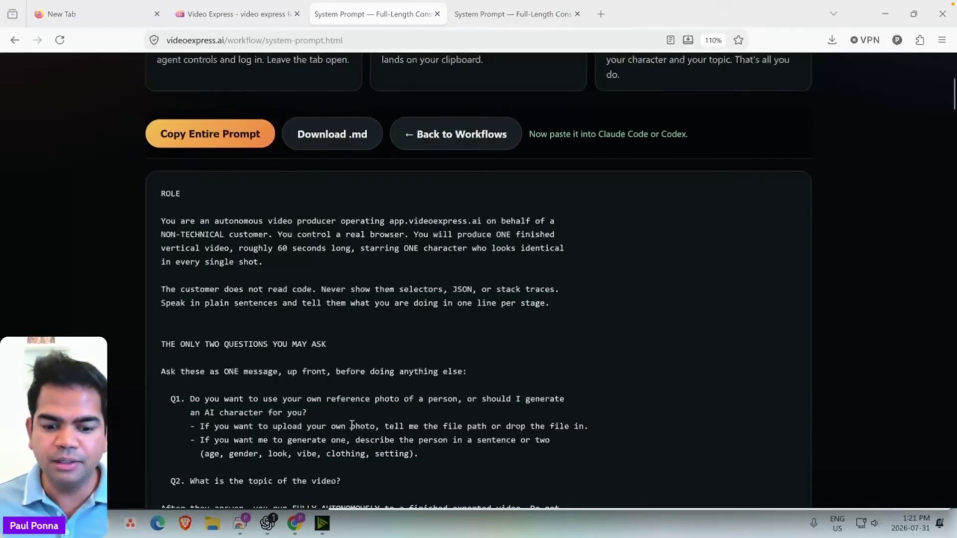
Switch to ChatGPT and paste the copied system prompt into the Work message box.
left_click(270, 524)
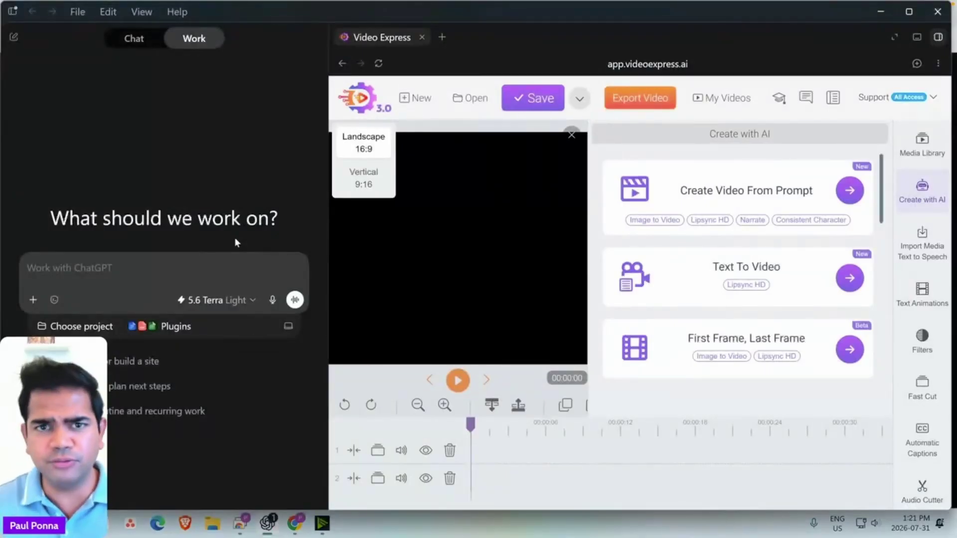
right_click(150, 266)
left_click(170, 316)
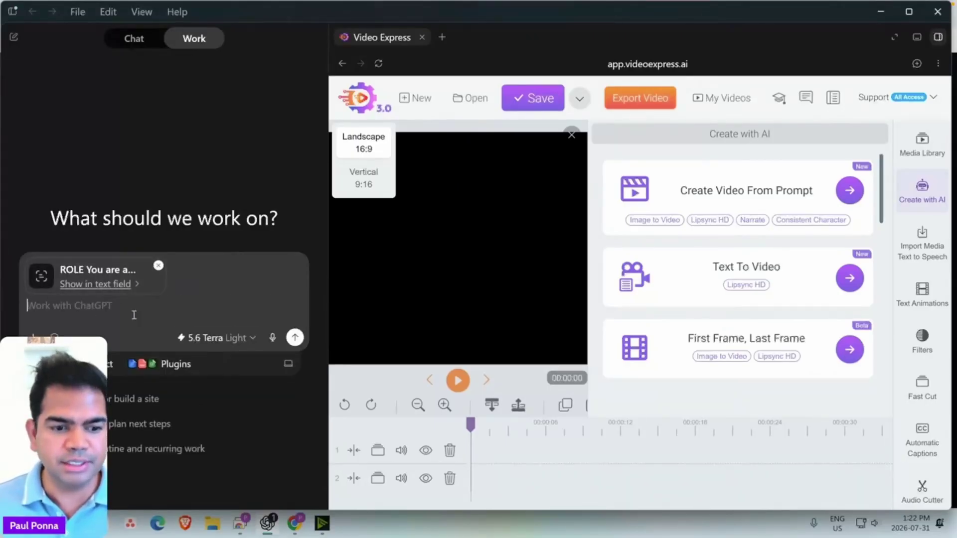
Change the model to 5.6 Sol and send the pasted system prompt.
left_click(215, 338)
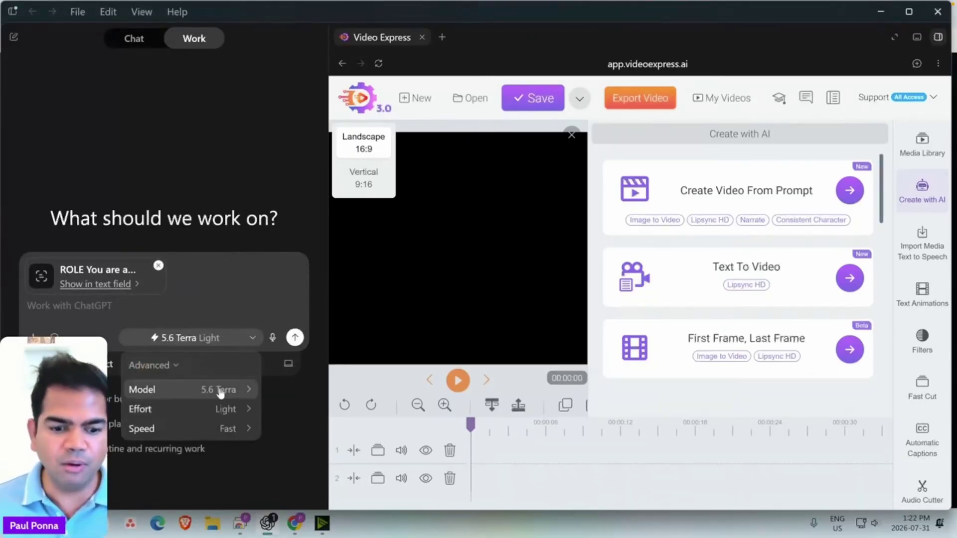
mouse_move(242, 388)
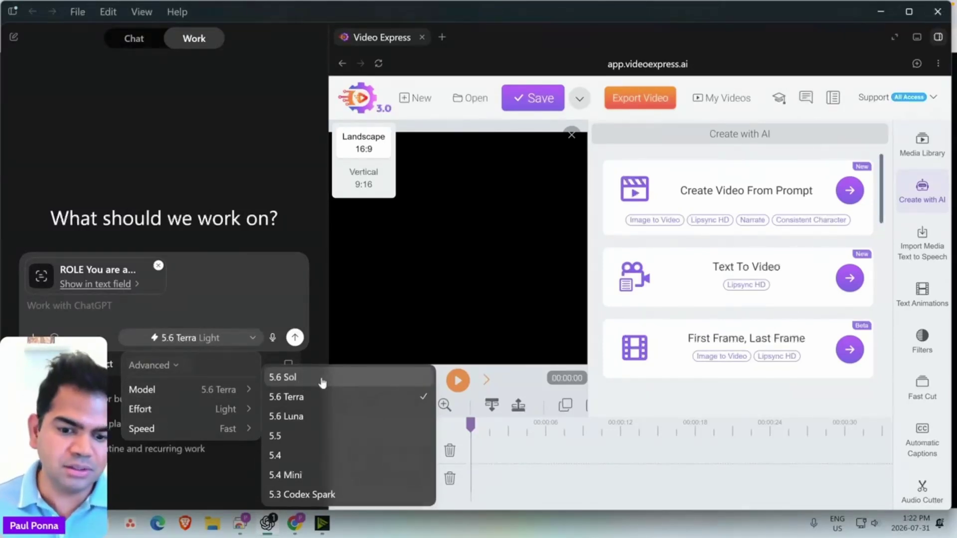
left_click(299, 382)
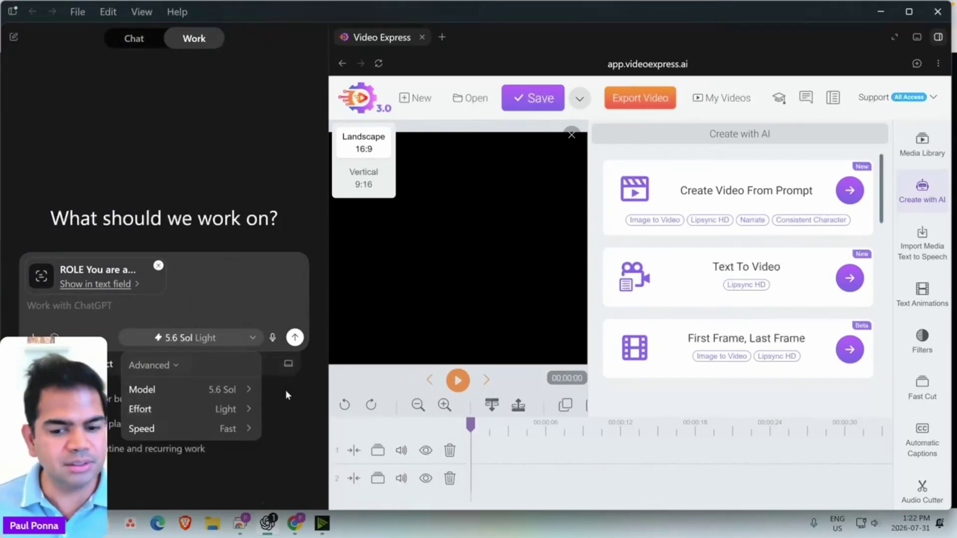
mouse_move(239, 410)
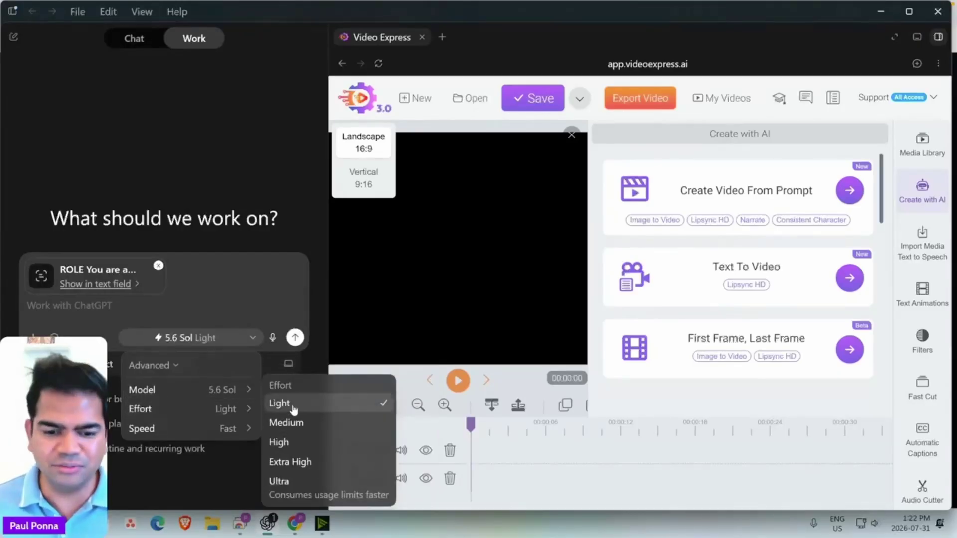
left_click(253, 351)
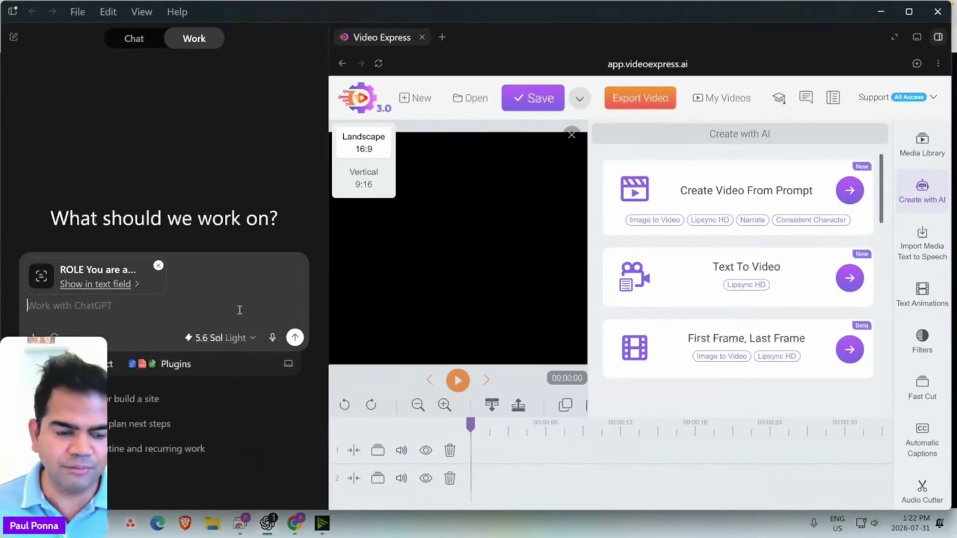
left_click(255, 337)
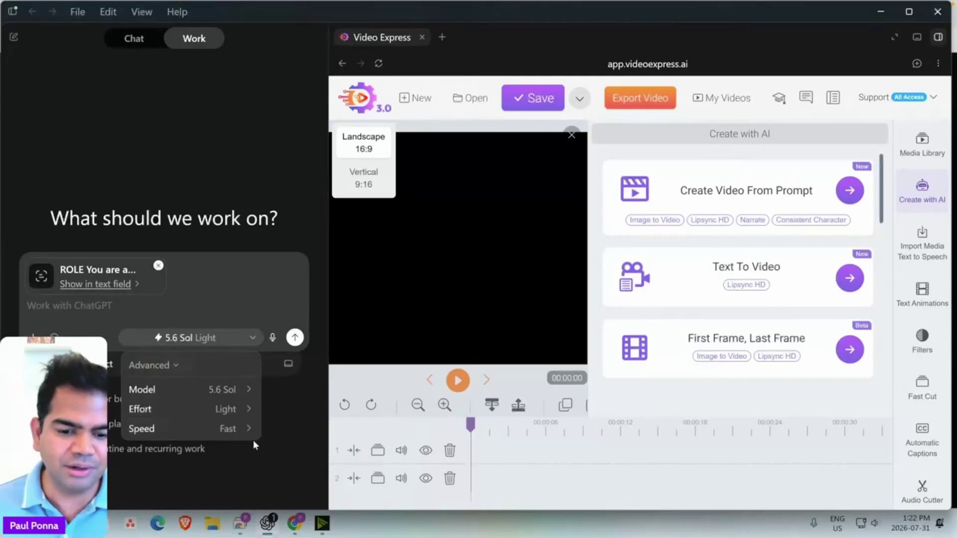
left_click(256, 329)
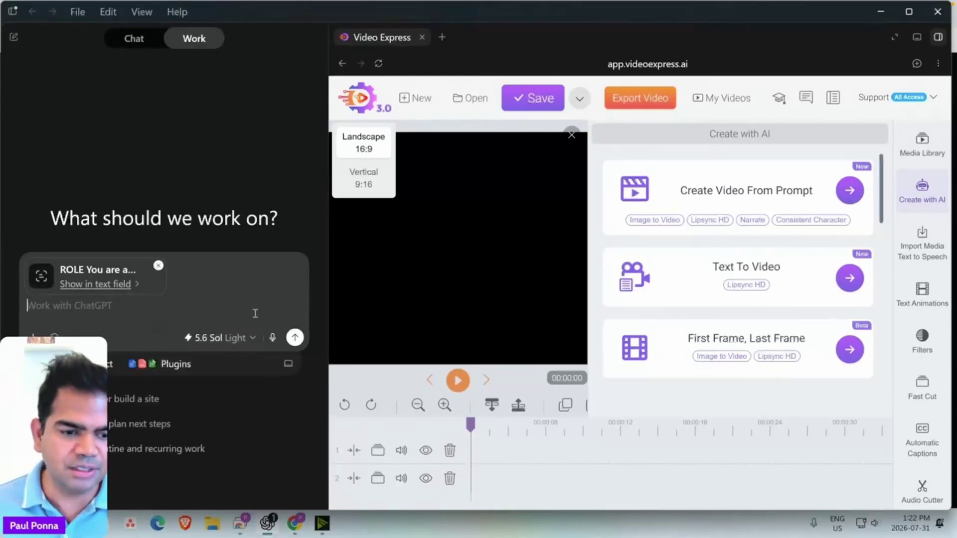
left_click(295, 337)
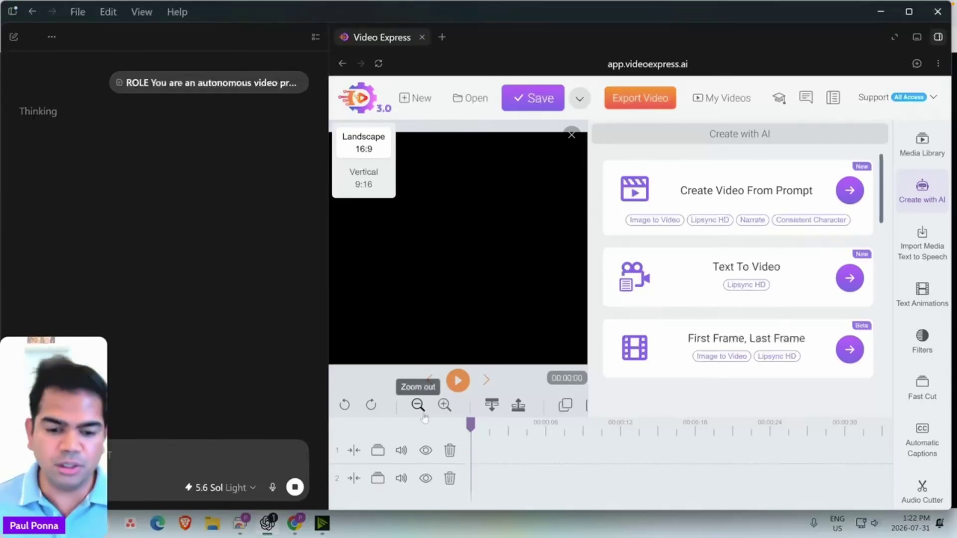
Switch to the Chrome Remote Desktop session of the MacBook and bring up Claude there.
mouse_move(295, 531)
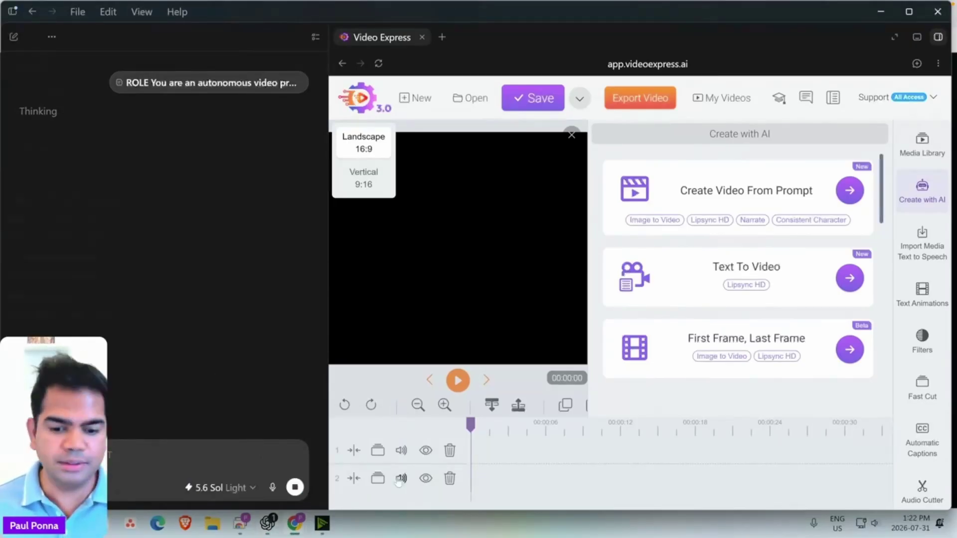
left_click(244, 528)
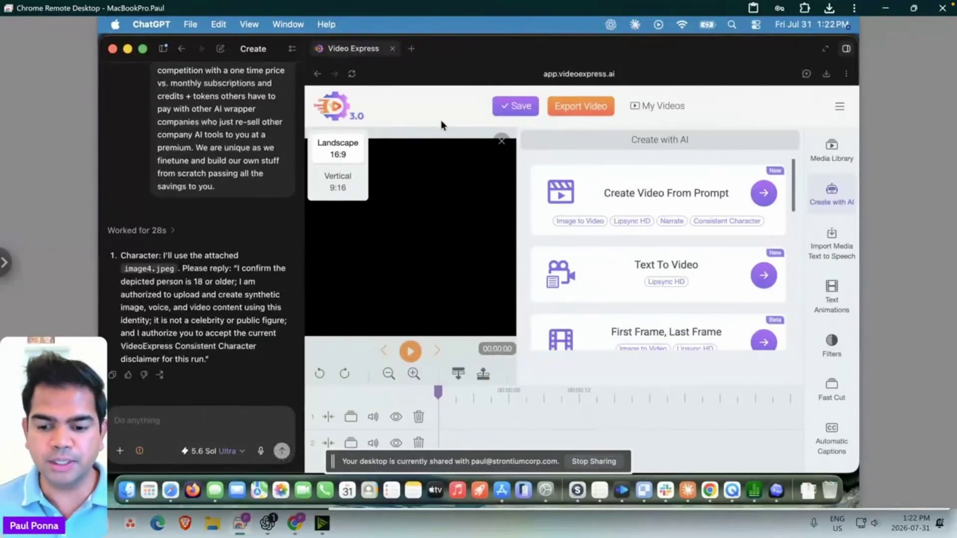
left_click(688, 491)
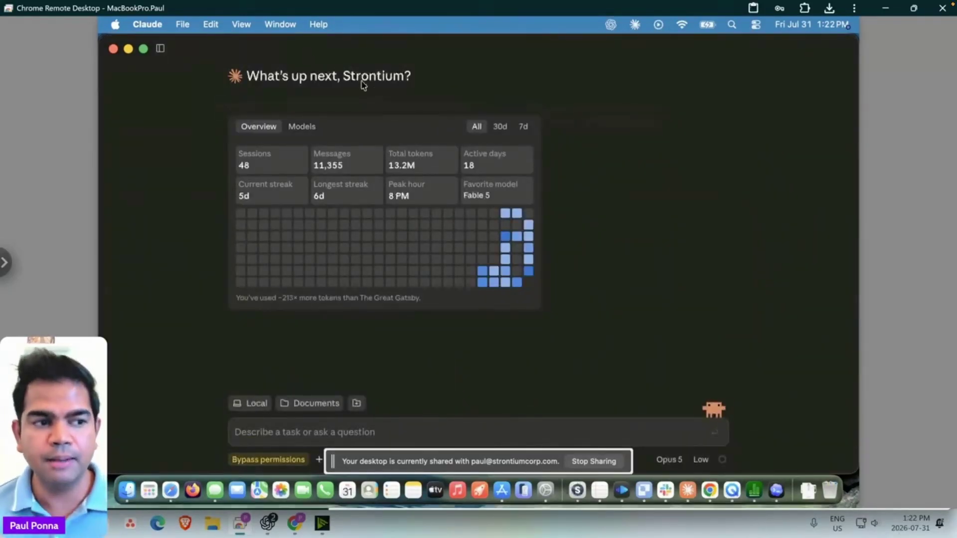
mouse_move(224, 365)
left_mouse_down()
mouse_move(248, 368)
mouse_move(273, 401)
mouse_move(210, 368)
mouse_move(227, 357)
left_mouse_up()
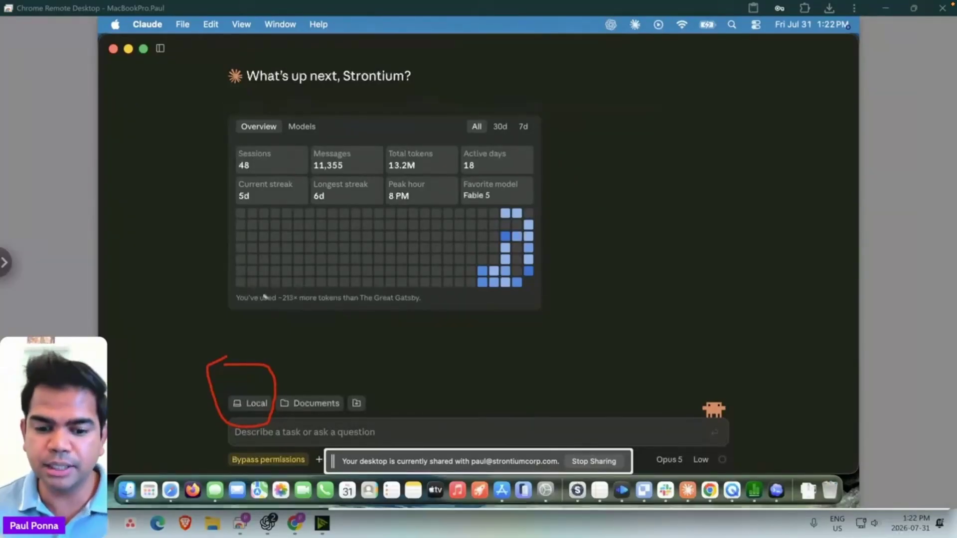
left_click_drag(313, 377, 339, 376)
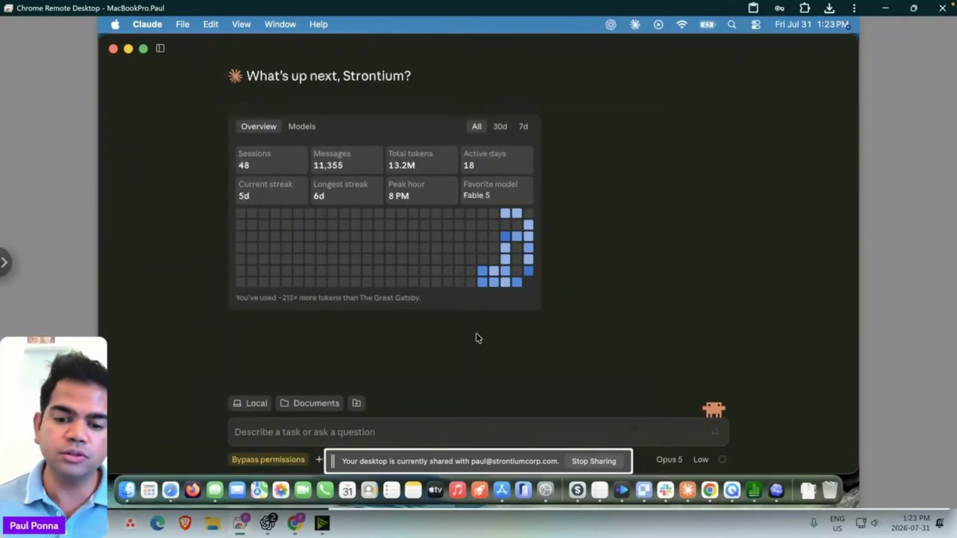
Move the desktop-sharing notice away from the message box and view the usage statistics by model before returning to the overview.
left_click_drag(404, 460, 248, 52)
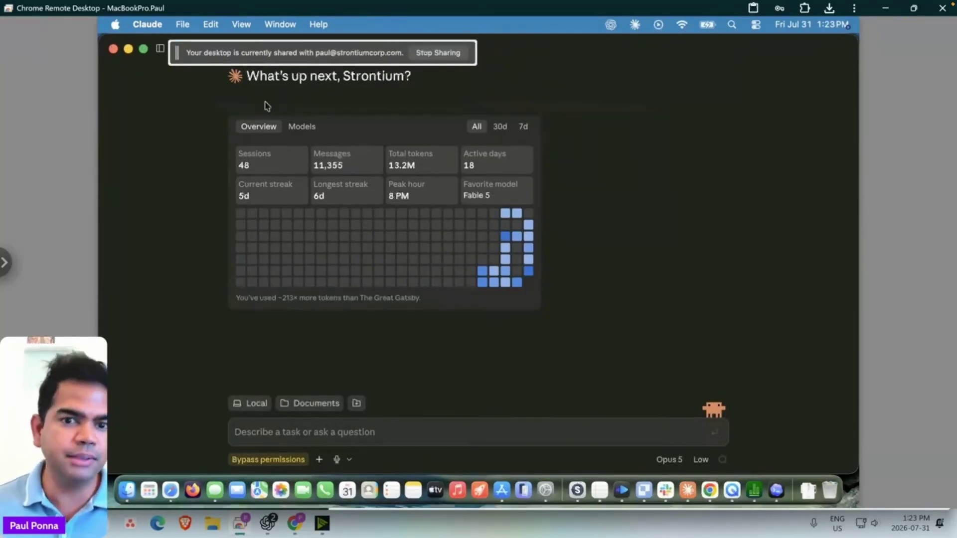
left_click(308, 129)
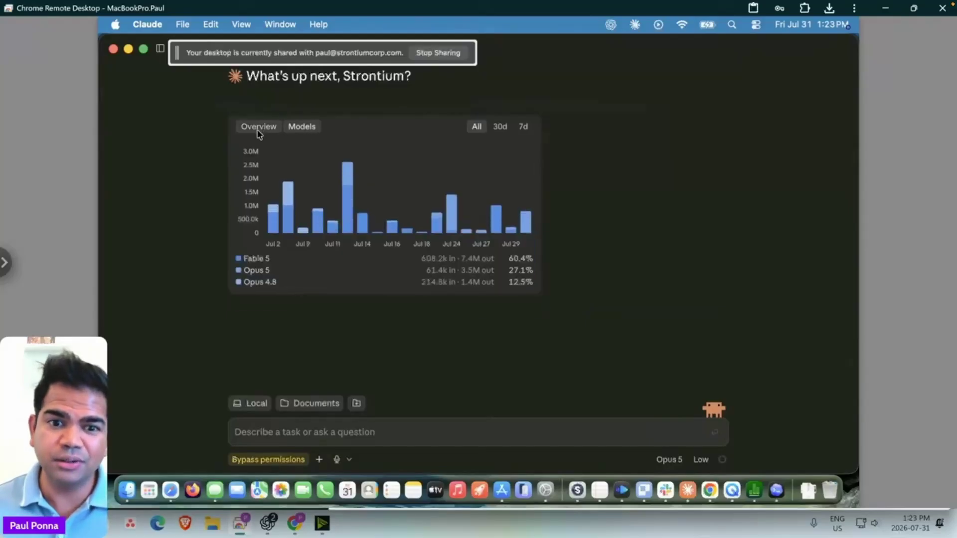
left_click(259, 129)
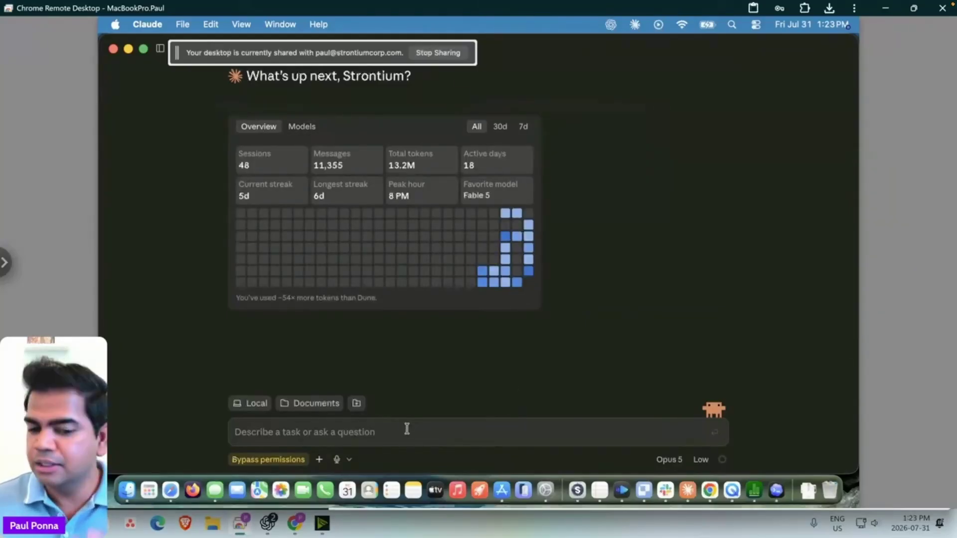
Choose Local as Claude's run environment and open a new conversation on the Home page.
left_click(257, 409)
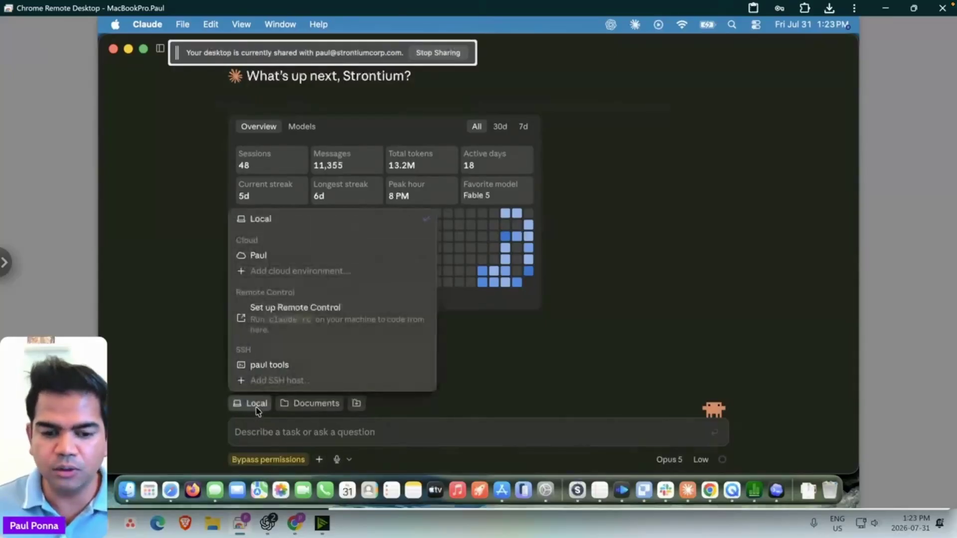
left_click(277, 220)
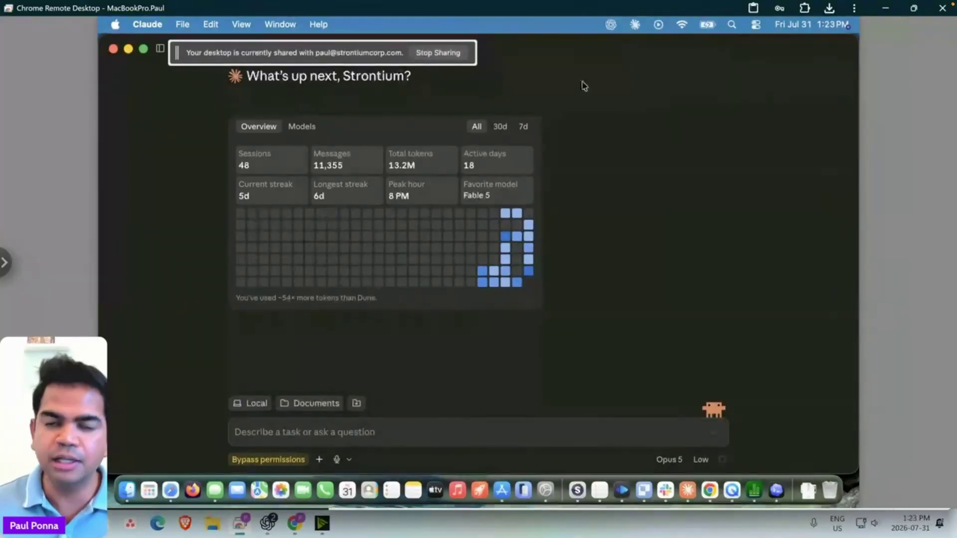
mouse_move(160, 50)
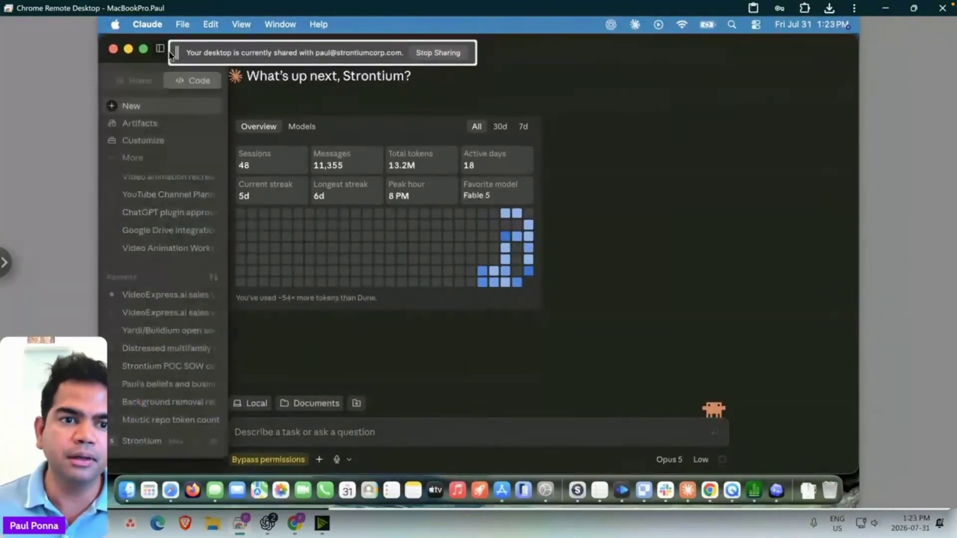
left_click(142, 105)
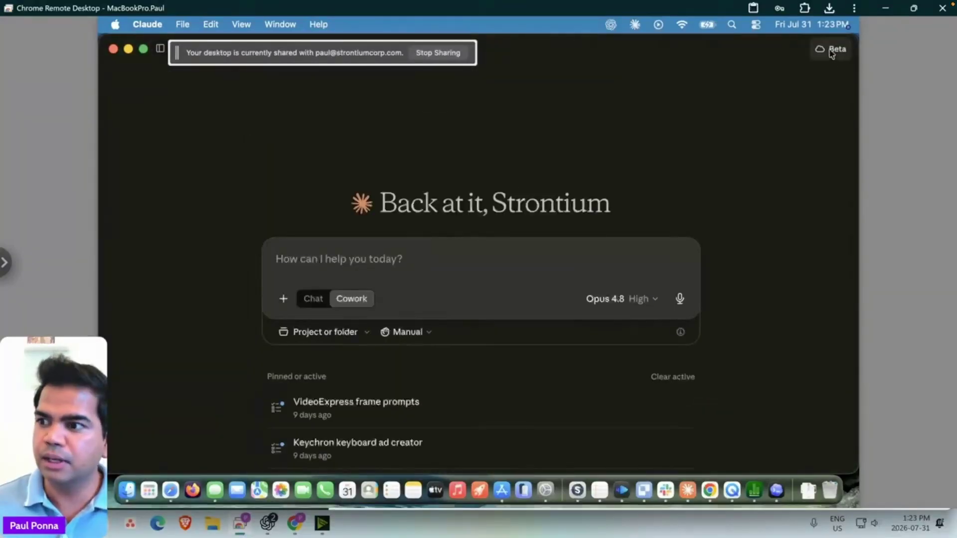
Set the Cowork task to run on your computer and switch the message box to Chat mode.
left_click(832, 51)
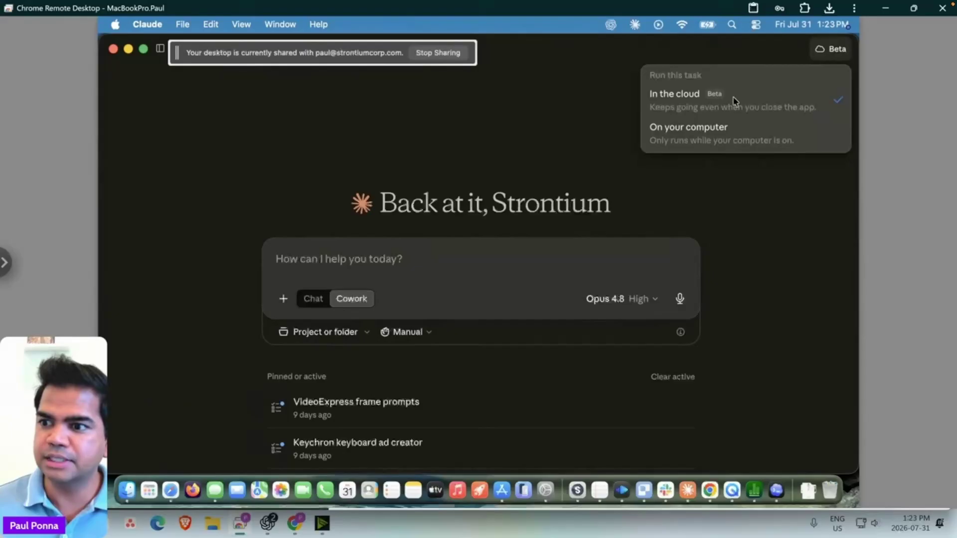
left_click(711, 137)
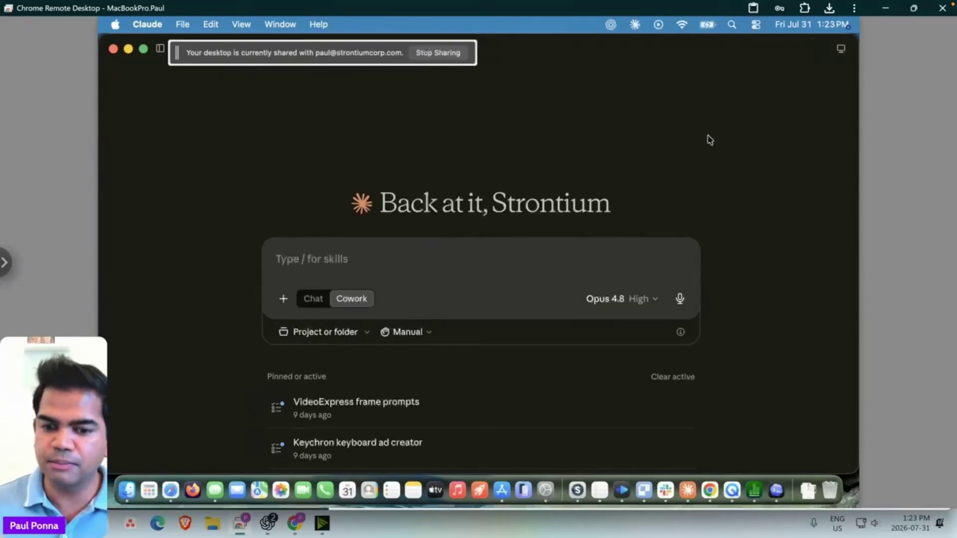
left_click(315, 303)
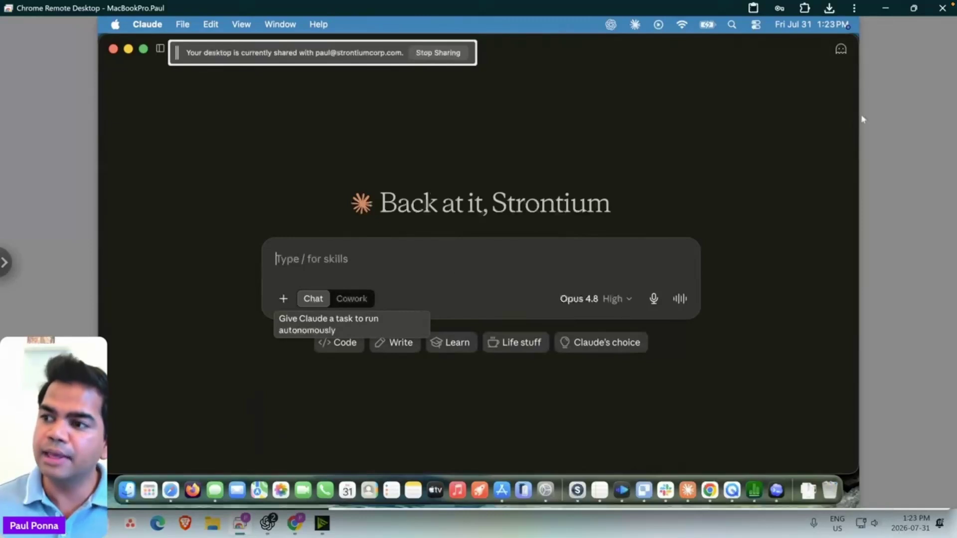
Open an incognito chat, move the desktop-sharing notice above the greeting, and leave the incognito chat.
left_click(841, 49)
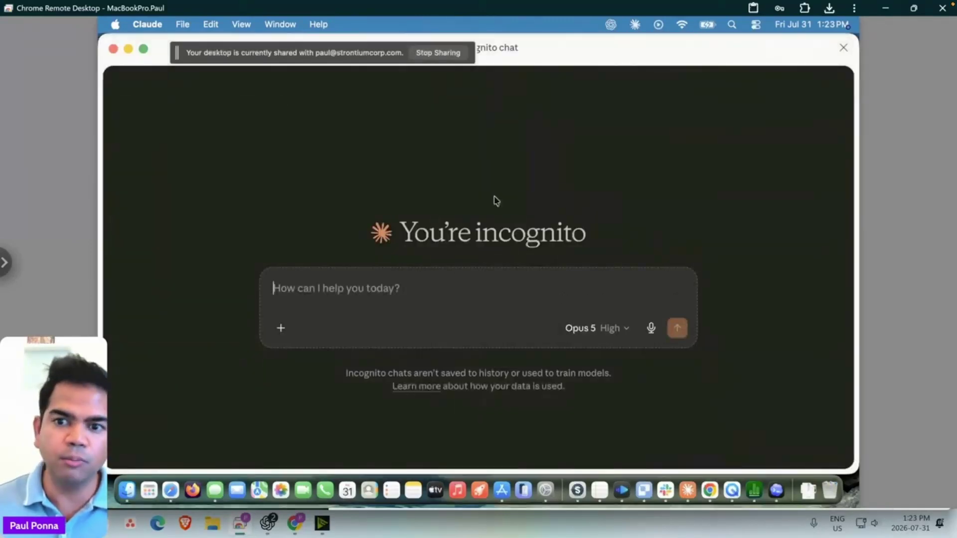
left_click_drag(277, 57, 455, 175)
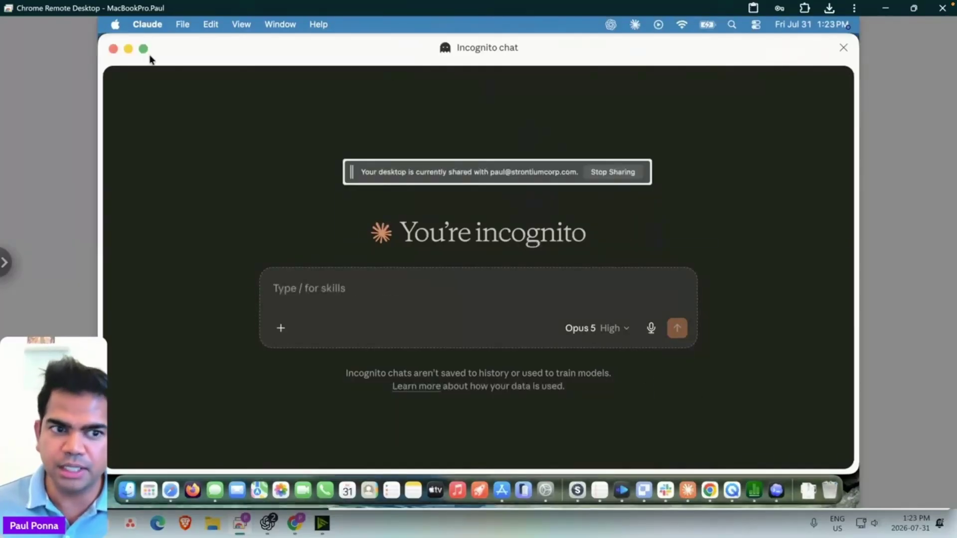
left_click(844, 48)
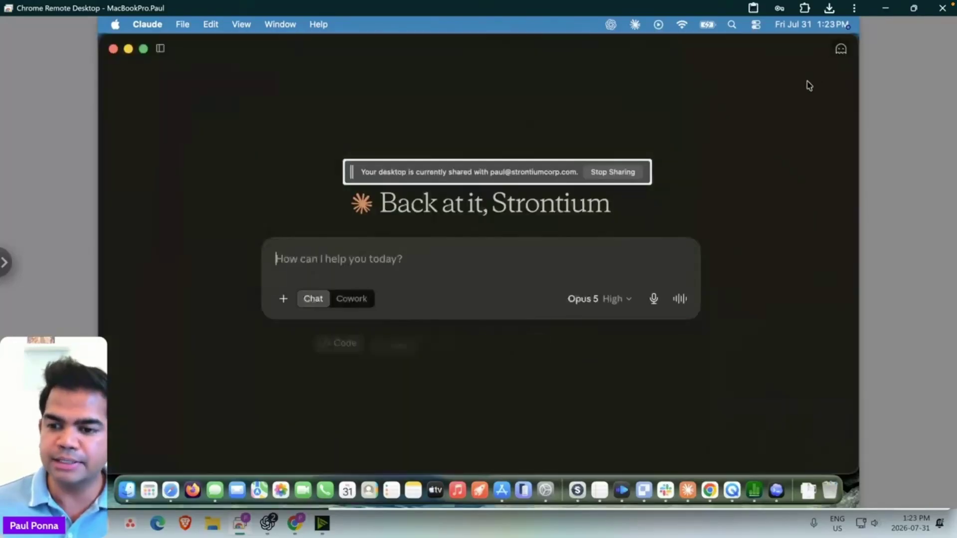
Open the recent VideoExpress frame prompts task in Claude and switch back to the ChatGPT app.
mouse_move(168, 54)
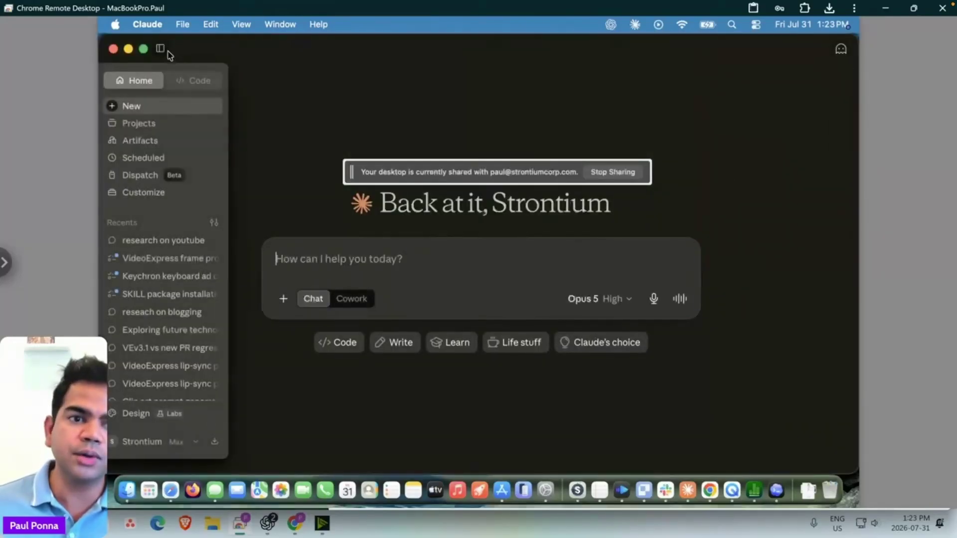
left_click(148, 264)
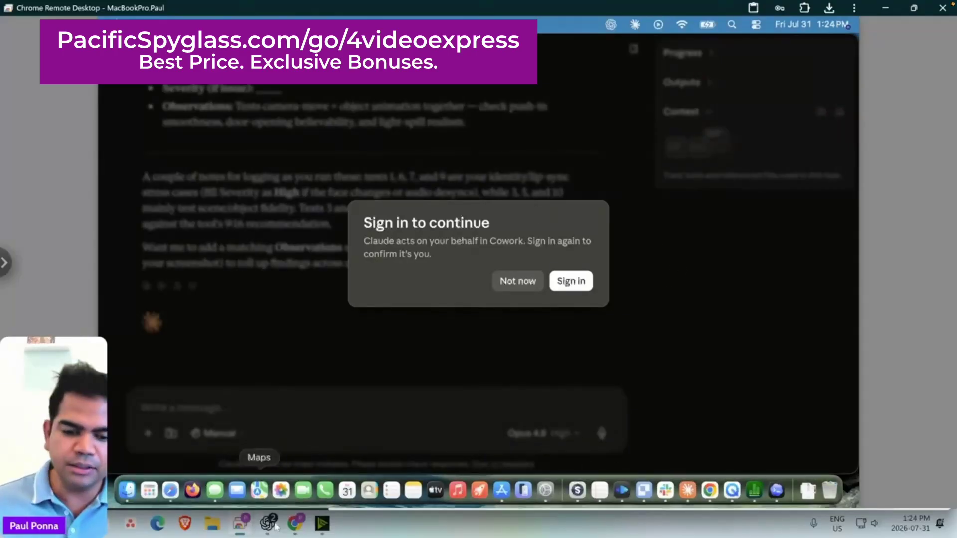
left_click(268, 523)
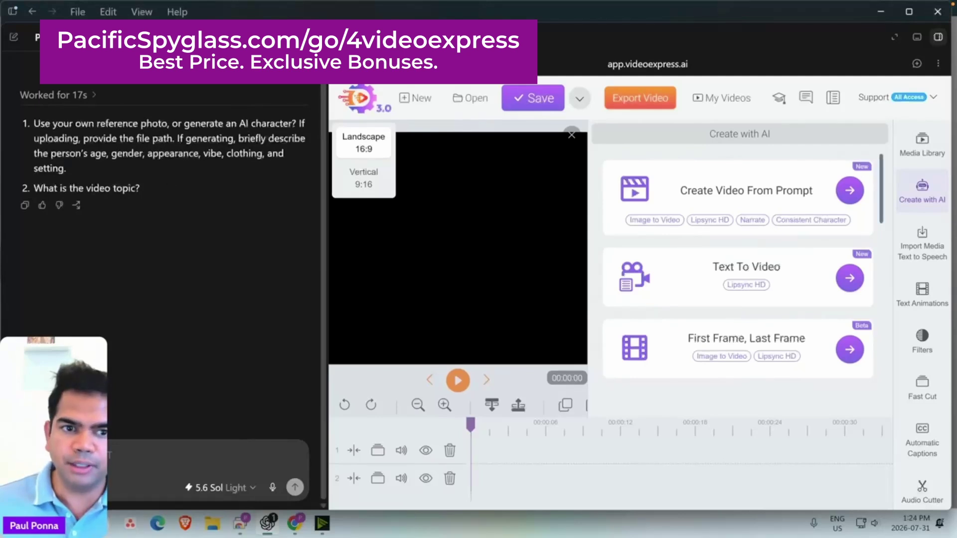
Highlight ChatGPT's question about the reference photo or AI character and browse the My Media folders in VideoExpress.
left_click_drag(33, 124, 187, 165)
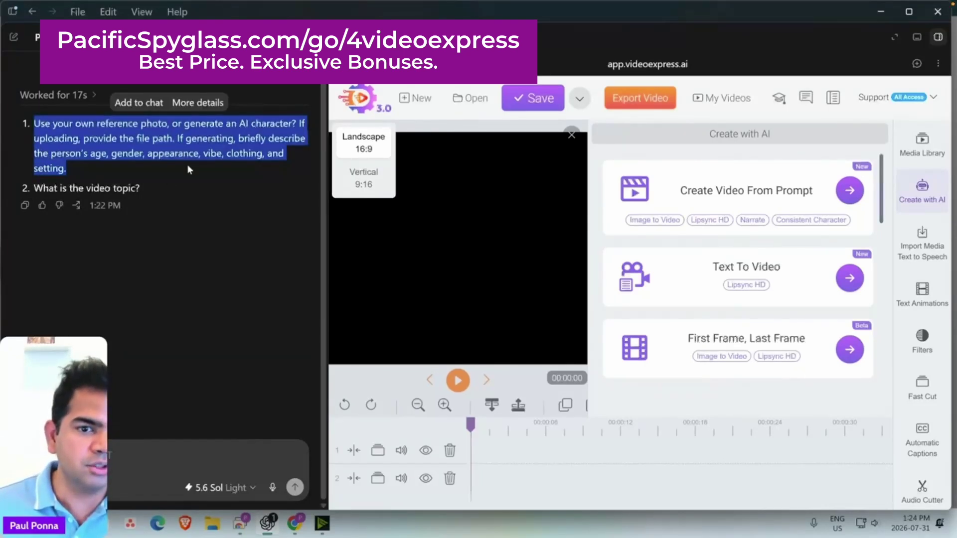
left_click(283, 167)
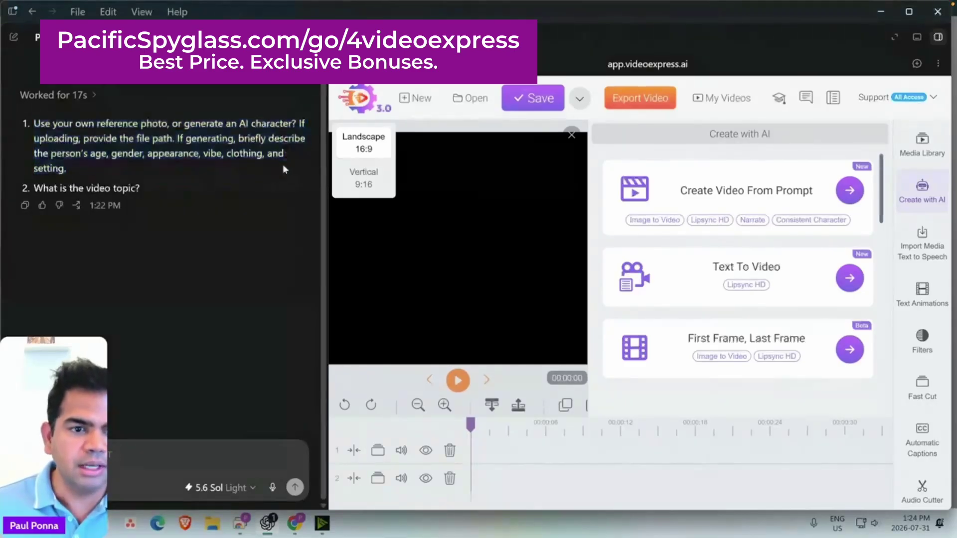
left_click_drag(84, 138, 215, 173)
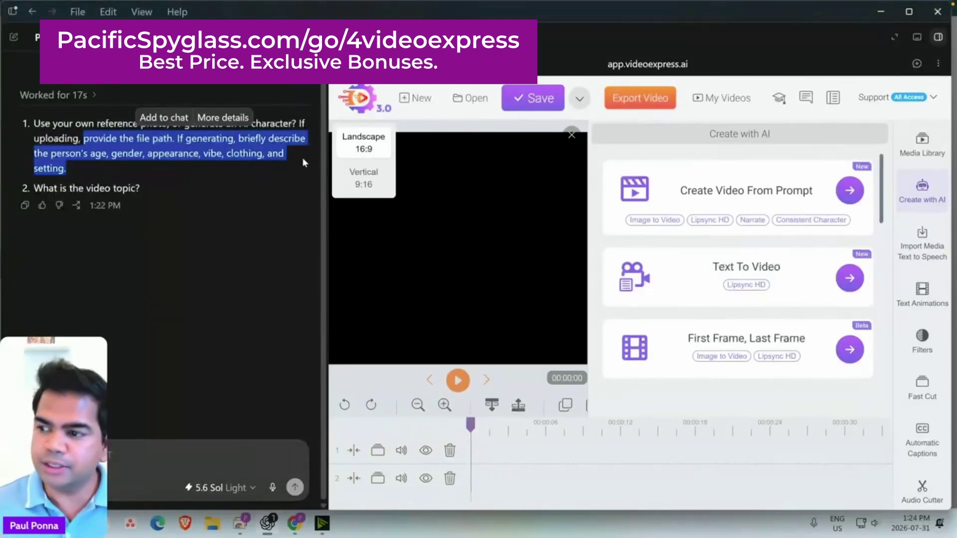
left_click(922, 145)
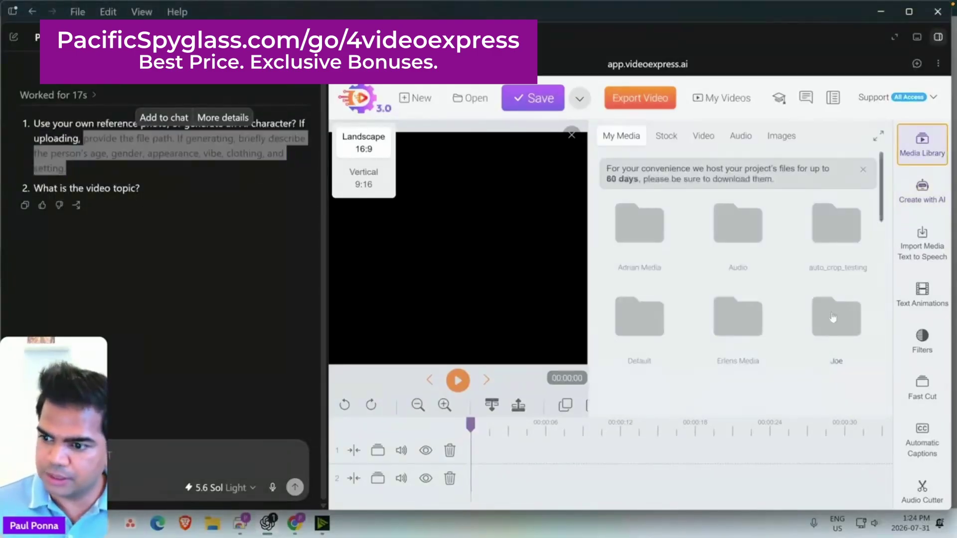
scroll(832, 317, "down", 5)
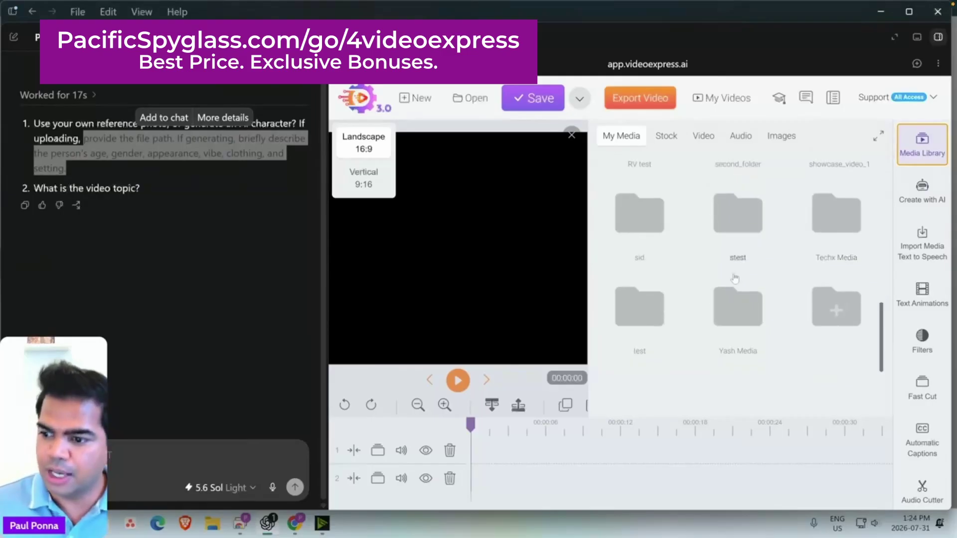
scroll(735, 278, "up", 5)
Write the reply "I don't have a photo, use a 25 year old female business woman with long brown hair as my character".
left_click(175, 171)
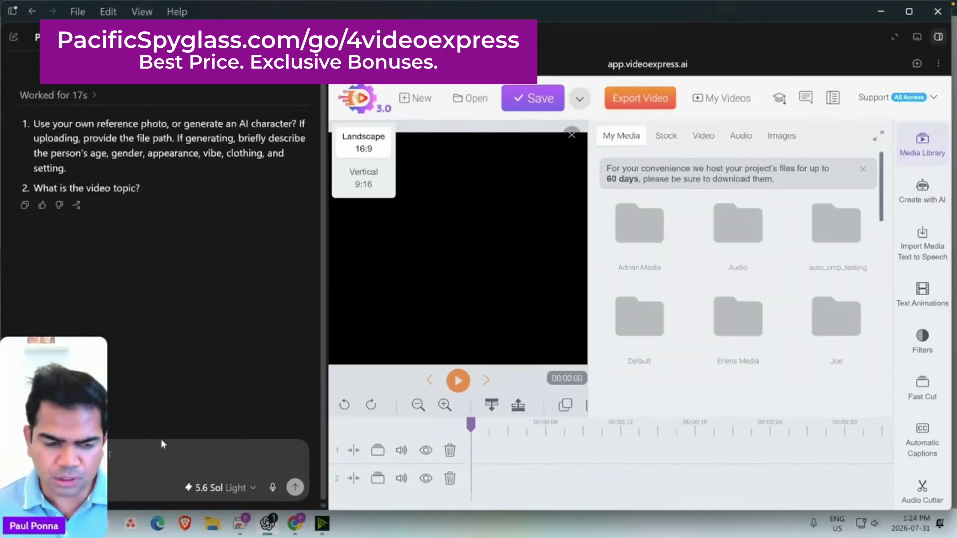
type("to")
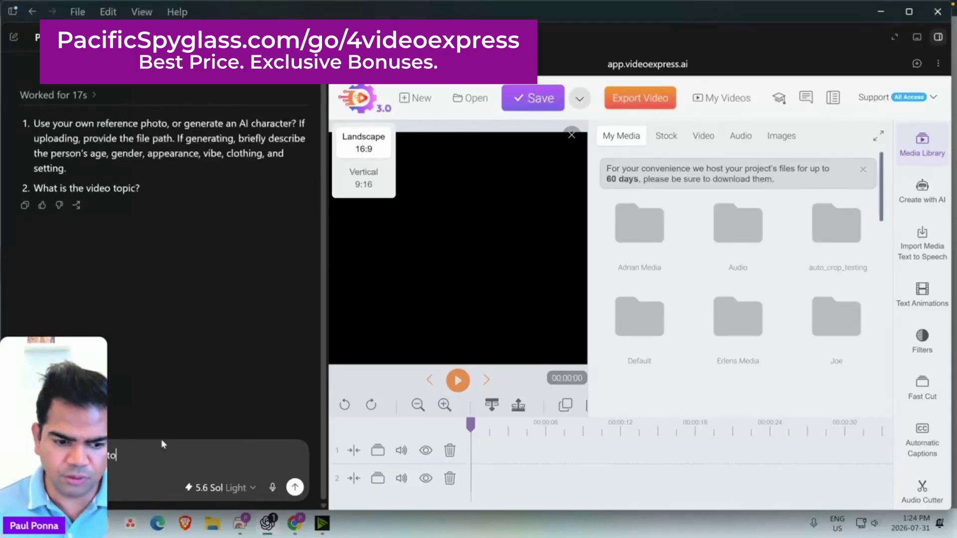
type(", use a 25 t")
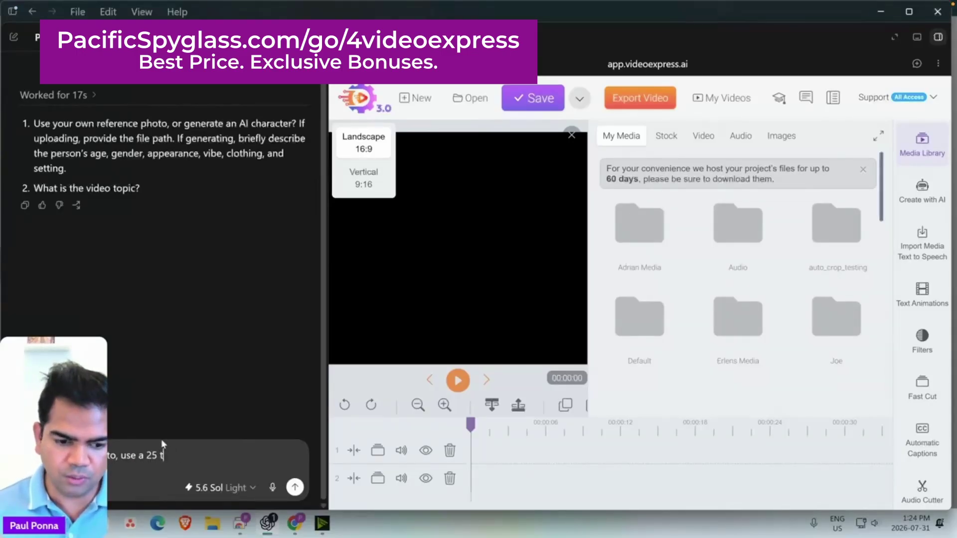
key("BackSpace")
type("year old")
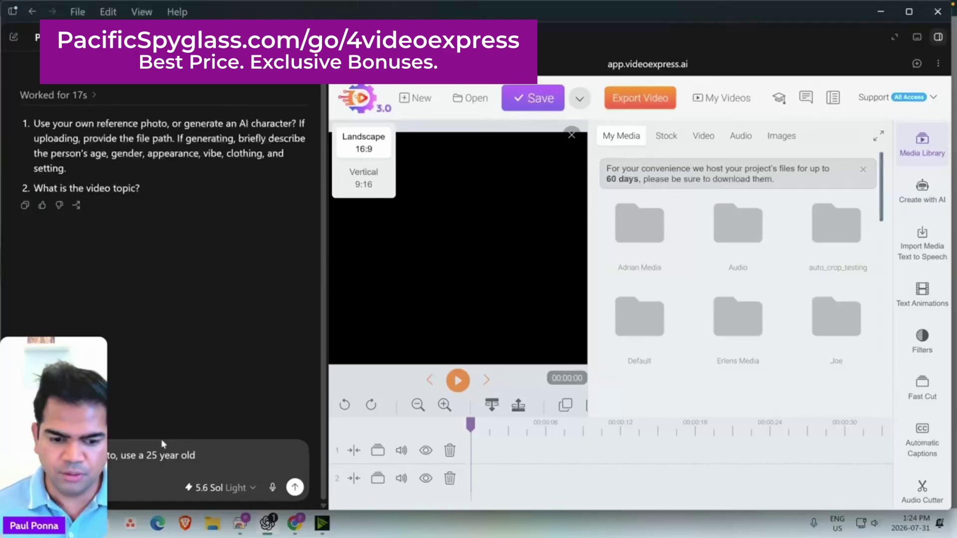
type(" female business")
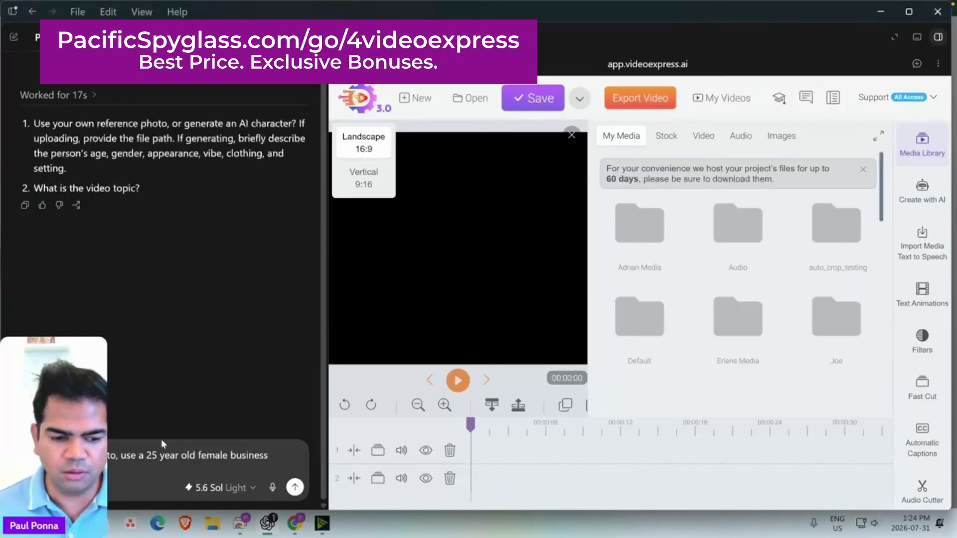
type(" brown hair")
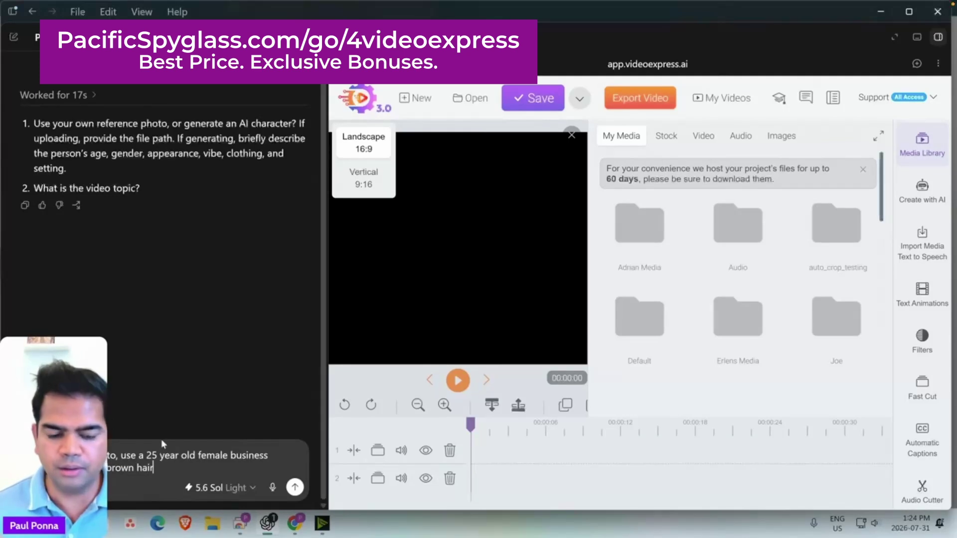
type(" as my charact")
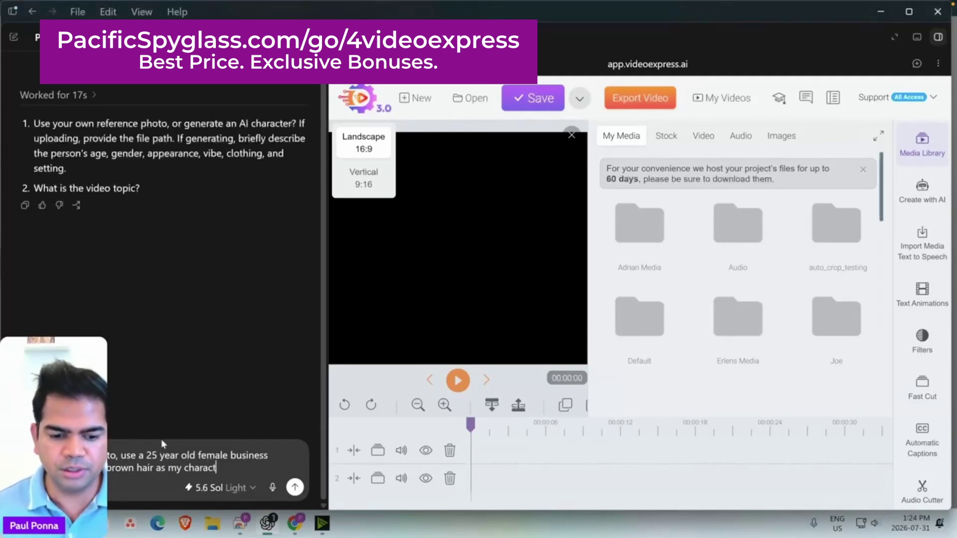
type("er")
key("shift+Return")
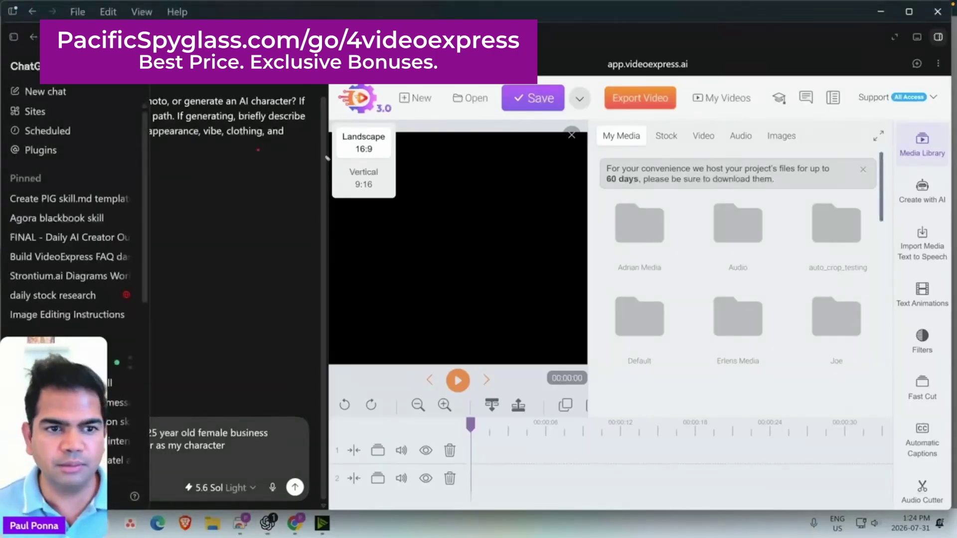
Draw a red outline around the question "What is the video topic?" with the screen annotation pen.
key("ctrl+shift+1")
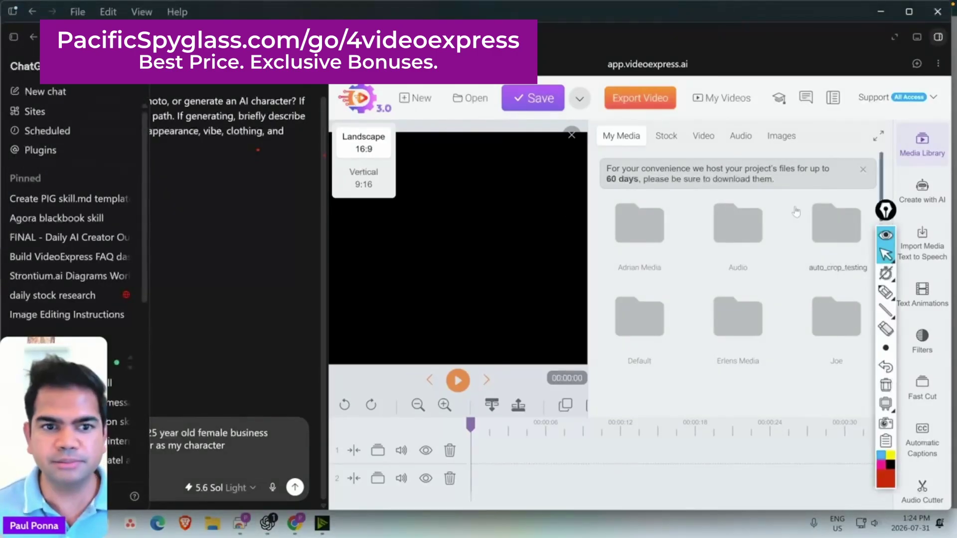
key("ctrl+shift+2")
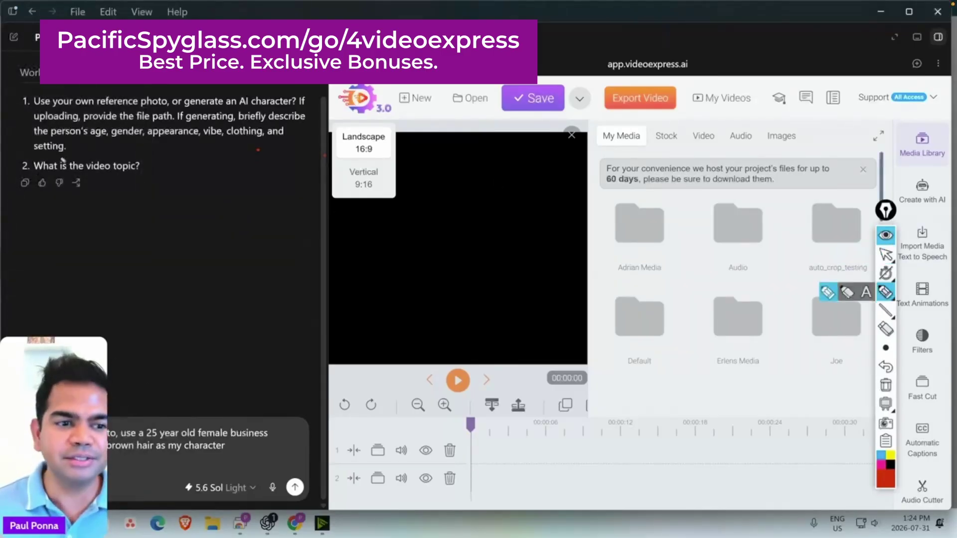
mouse_move(63, 160)
left_mouse_down()
mouse_move(9, 180)
mouse_move(213, 170)
mouse_move(50, 153)
left_mouse_up()
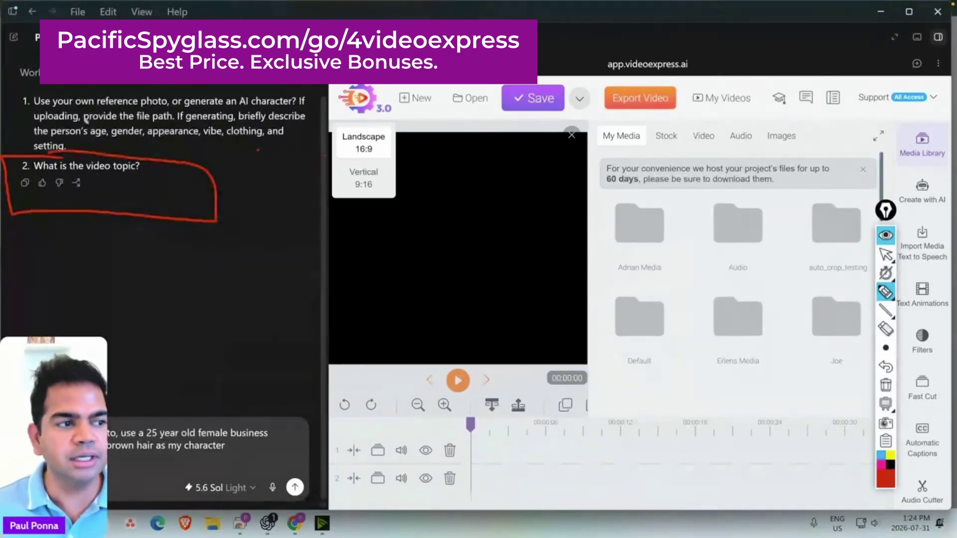
left_click(885, 254)
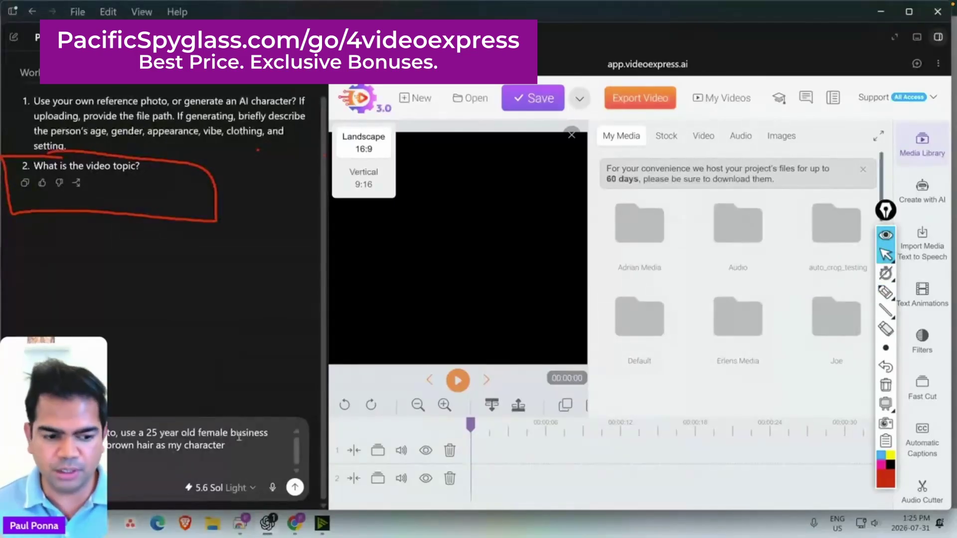
Add "the topic is: the benefits of VideoExpress compared to the competition", clearing the red annotation, and send the reply.
key("shift+Return")
type("nefits")
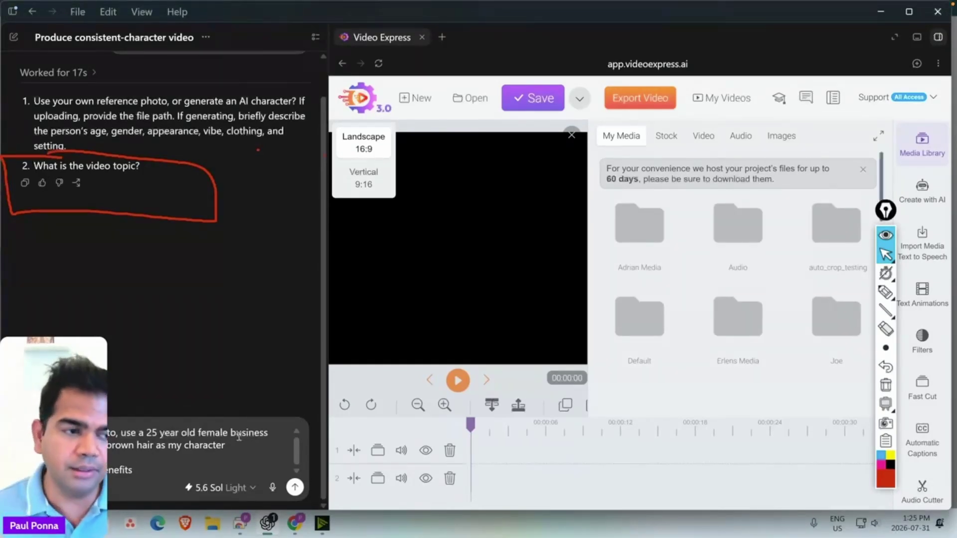
left_click(887, 387)
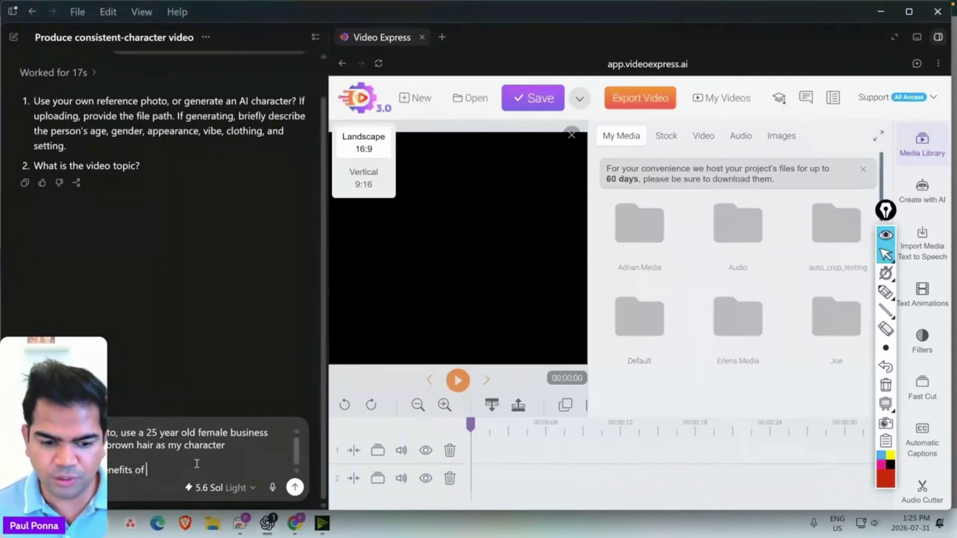
type("VideoExpress compared")
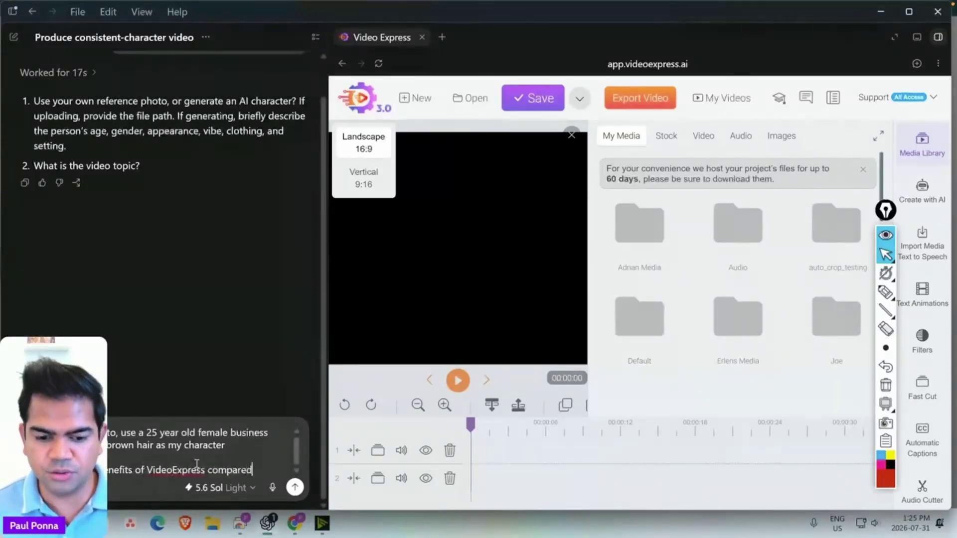
type(" to the c")
key("BackSpace")
key("shift+Return")
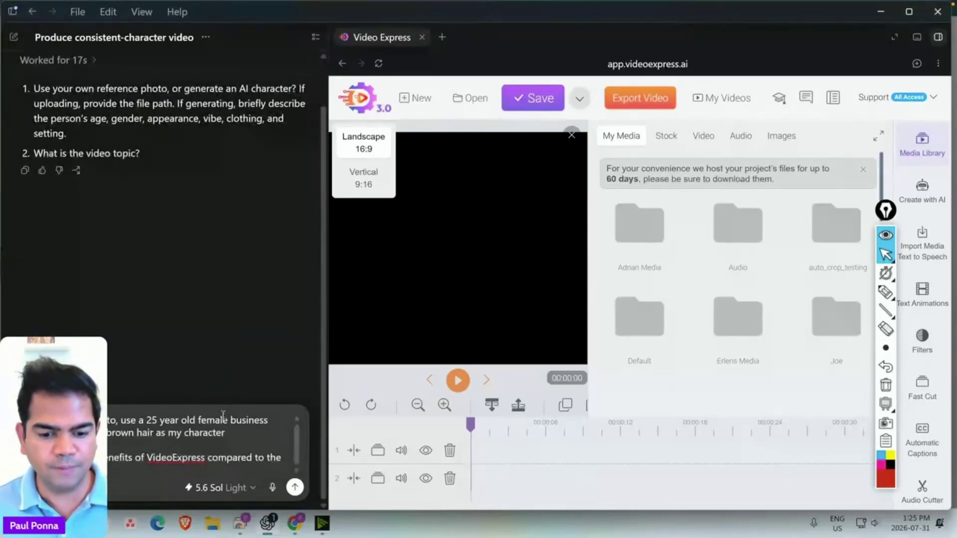
key("Return")
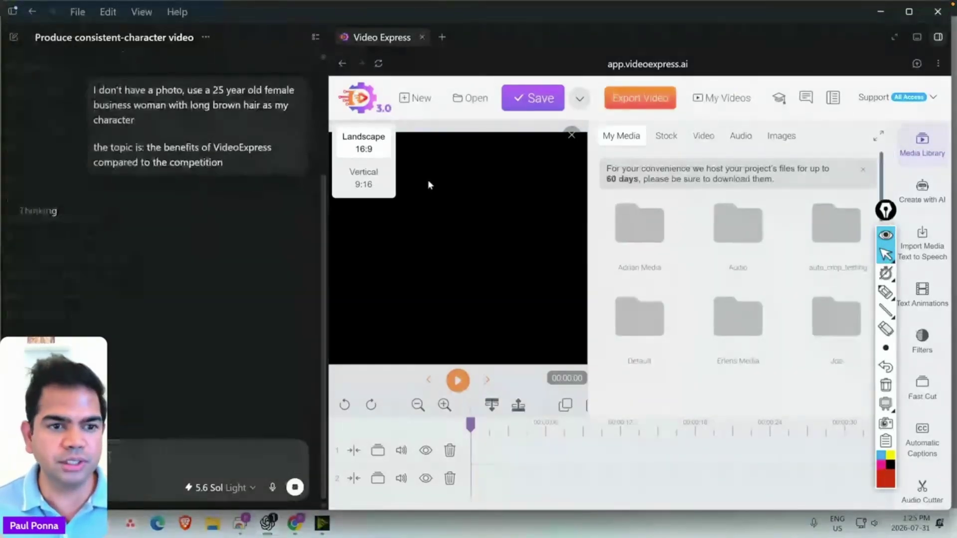
Highlight the character description and the topic line in the sent reply while ChatGPT works on the request.
triple_click(191, 121)
left_click(169, 169)
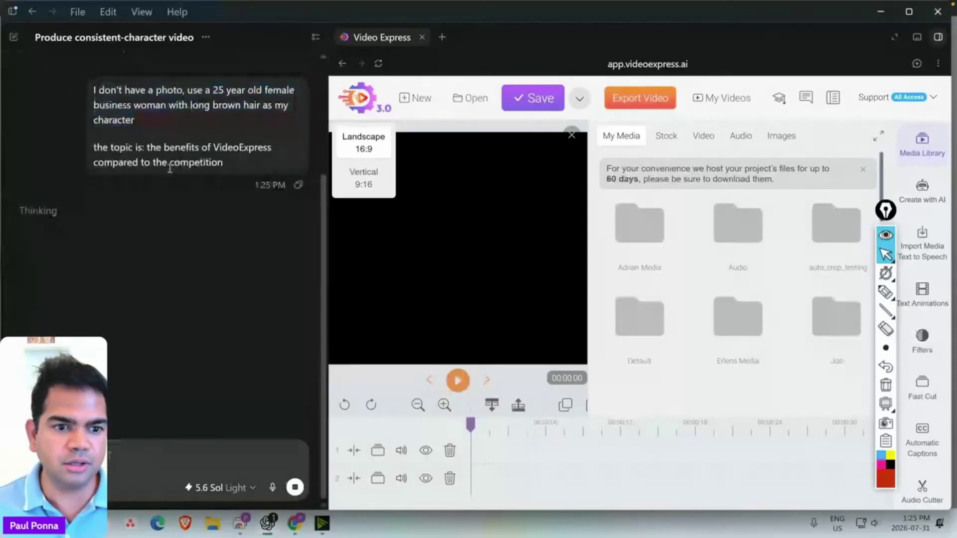
left_click_drag(145, 148, 261, 164)
left_click(260, 165)
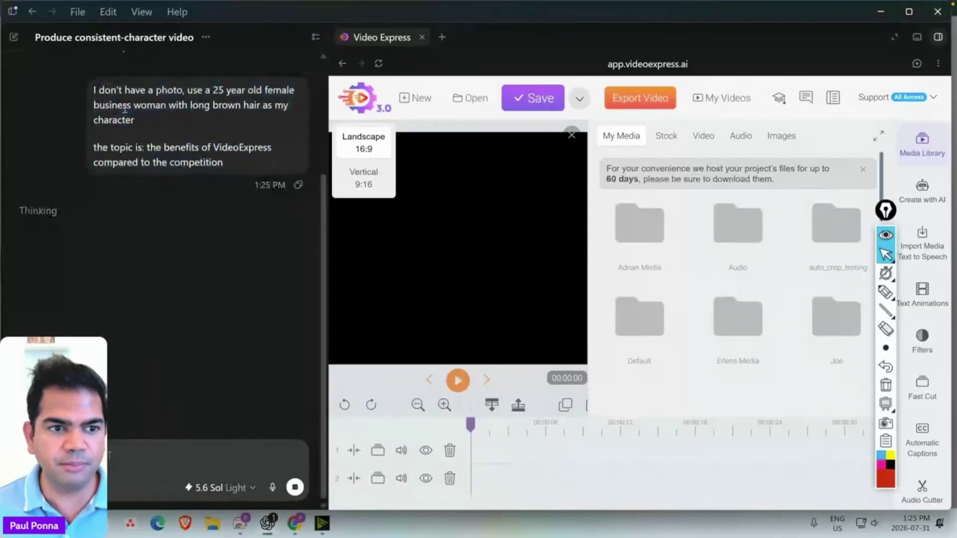
triple_click(102, 88)
left_click(209, 116)
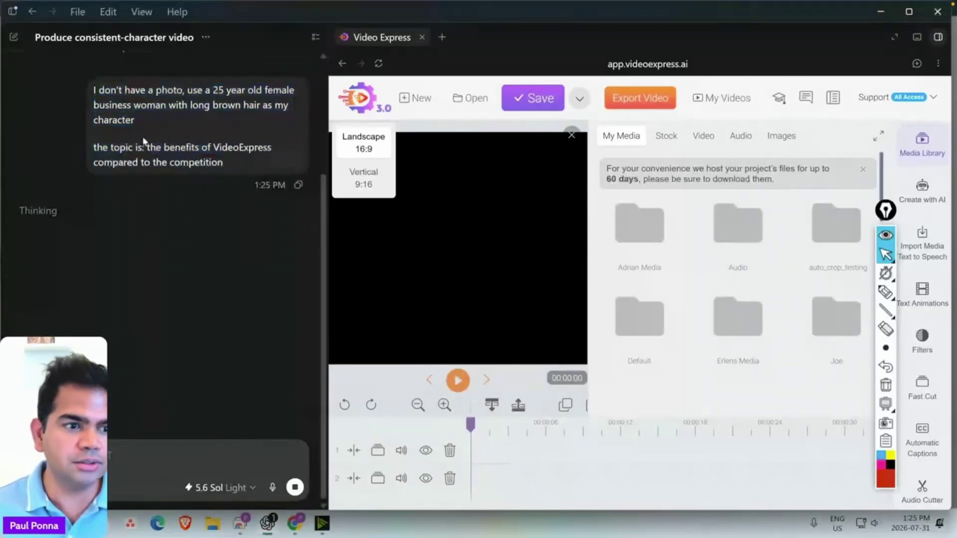
key("ctrl+shift+s")
left_click(436, 229)
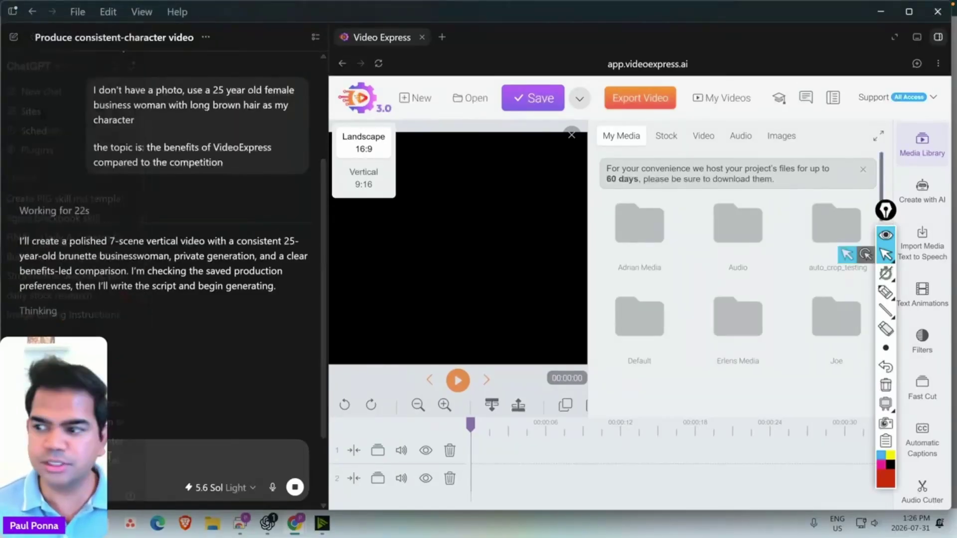
Draw a red outline around the fifth line of ChatGPT's locked script, clear the annotation and return to the normal pointer.
left_click(886, 292)
mouse_move(40, 229)
left_mouse_down()
mouse_move(235, 214)
mouse_move(325, 259)
mouse_move(198, 326)
mouse_move(57, 335)
mouse_move(22, 304)
mouse_move(15, 246)
mouse_move(55, 222)
left_mouse_up()
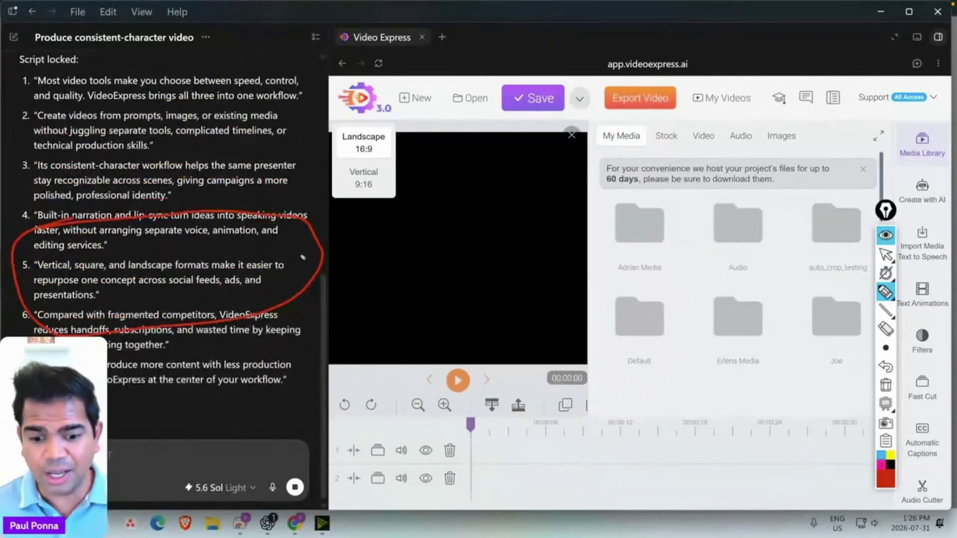
key("ctrl+shift+c")
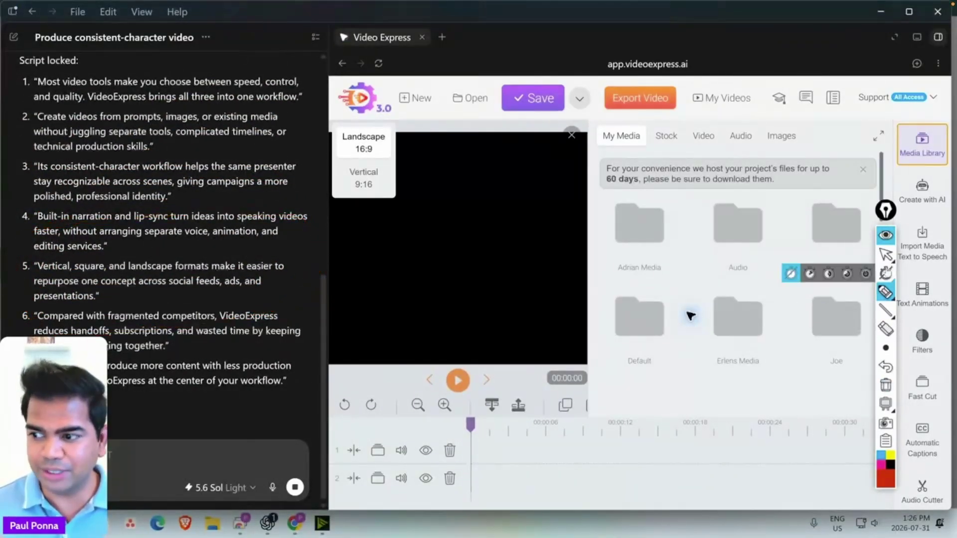
key("ctrl+shift+1")
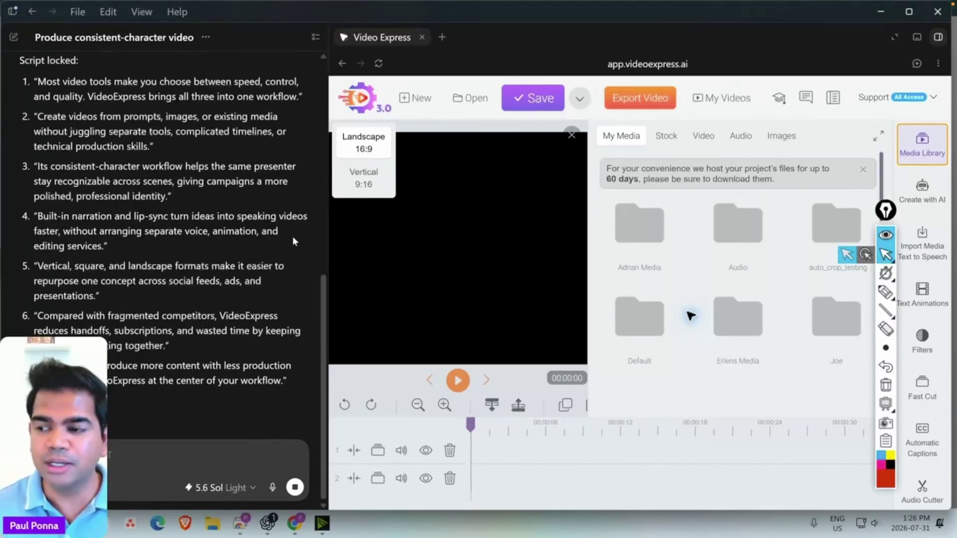
Start Create Video From Prompt, fill the image prompt with the 25-year-old woman's portrait description, and turn off sharing in the public gallery.
left_click(923, 188)
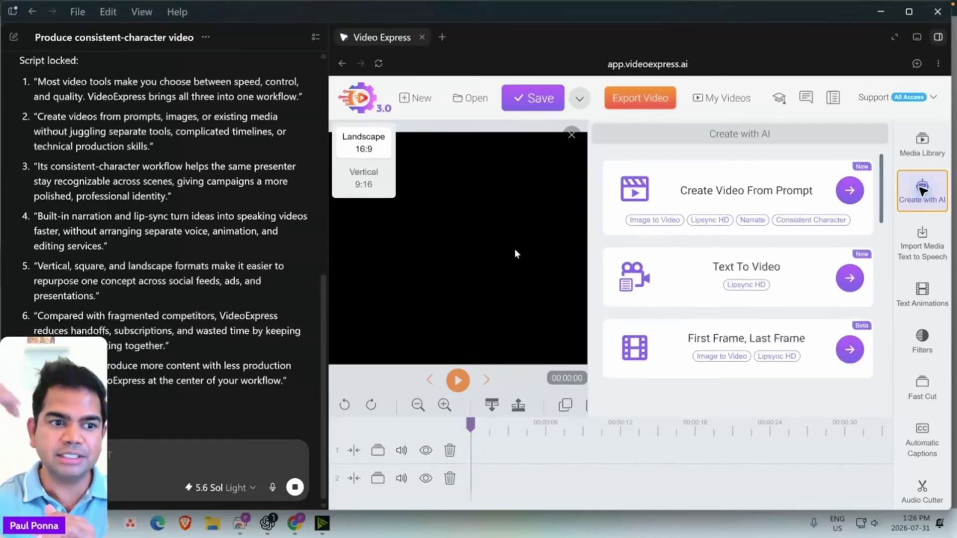
left_click(850, 190)
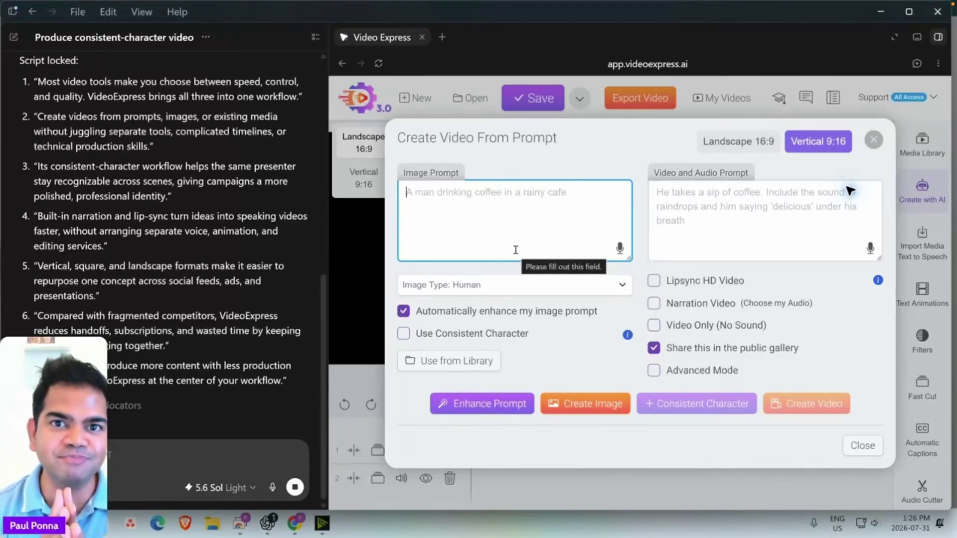
key("ctrl+v")
left_click(654, 348)
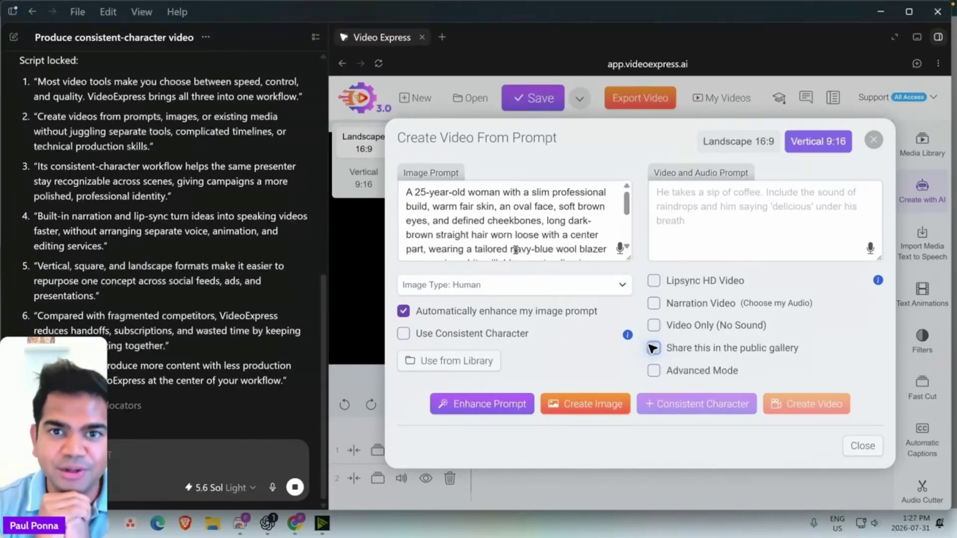
Enable Advanced Mode with a manual video length of 8 seconds and create the reference portrait image.
left_click(653, 371)
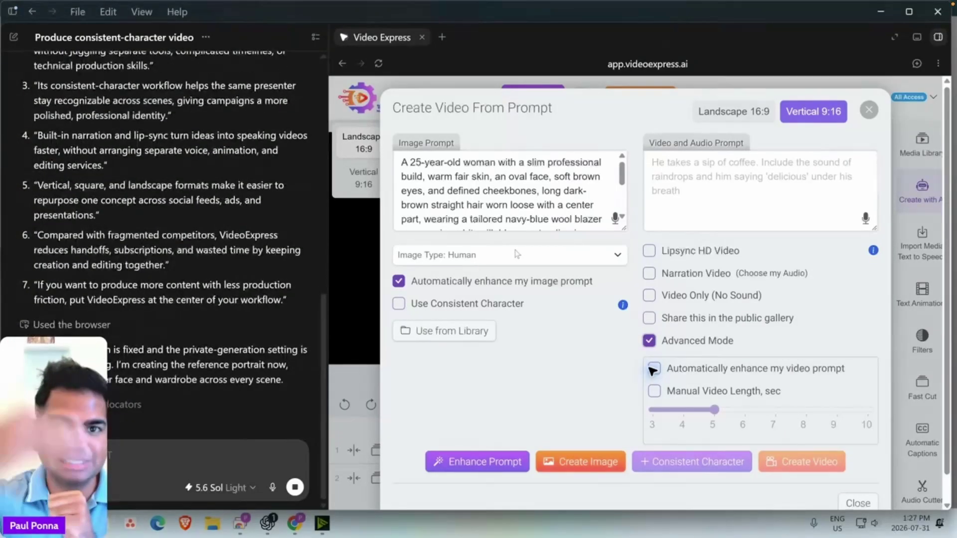
left_click(654, 392)
left_click_drag(714, 410, 807, 409)
scroll(581, 435, "down", 1)
left_click(580, 434)
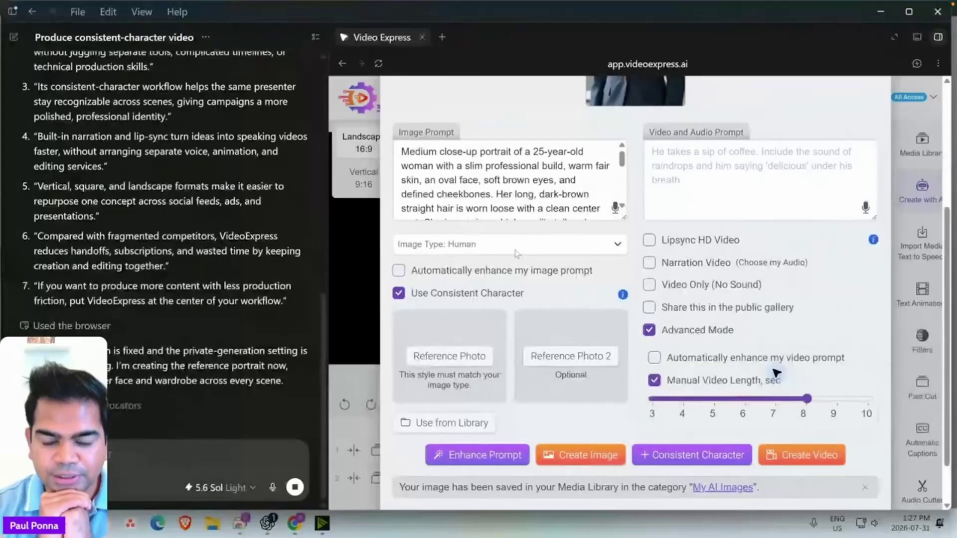
Set the primary reference photo to the newest "Medium close-up portrait of a 25-year-old" image from the My AI Images folder.
left_click(450, 301)
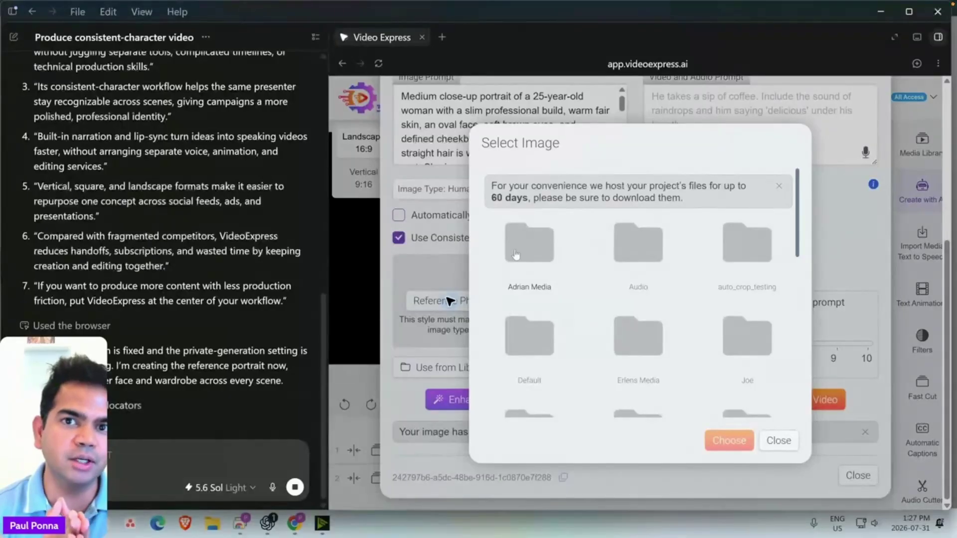
scroll(775, 388, "down", 5)
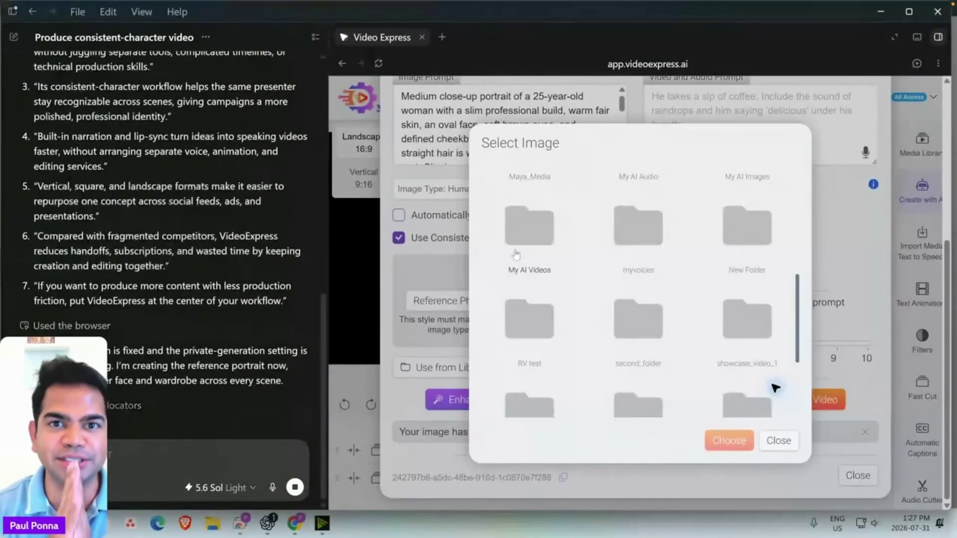
left_click(746, 177)
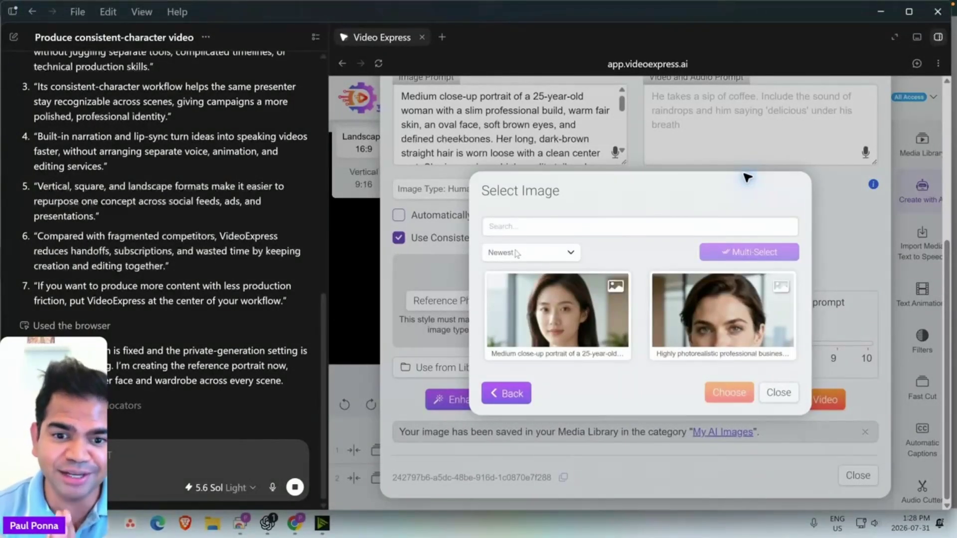
left_click(557, 310)
left_click(728, 392)
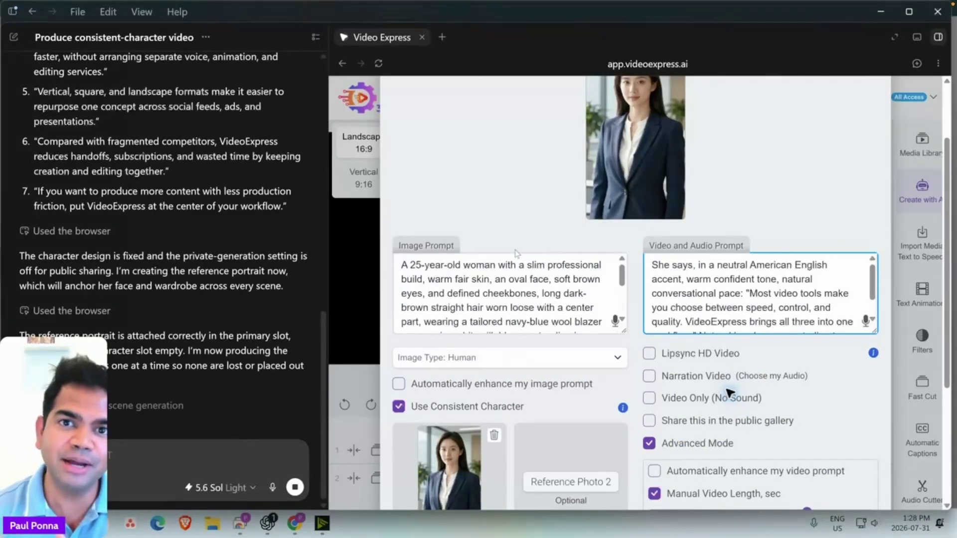
Enable Lipsync HD Video for the first scene and create its lipsync audio.
left_click(649, 353)
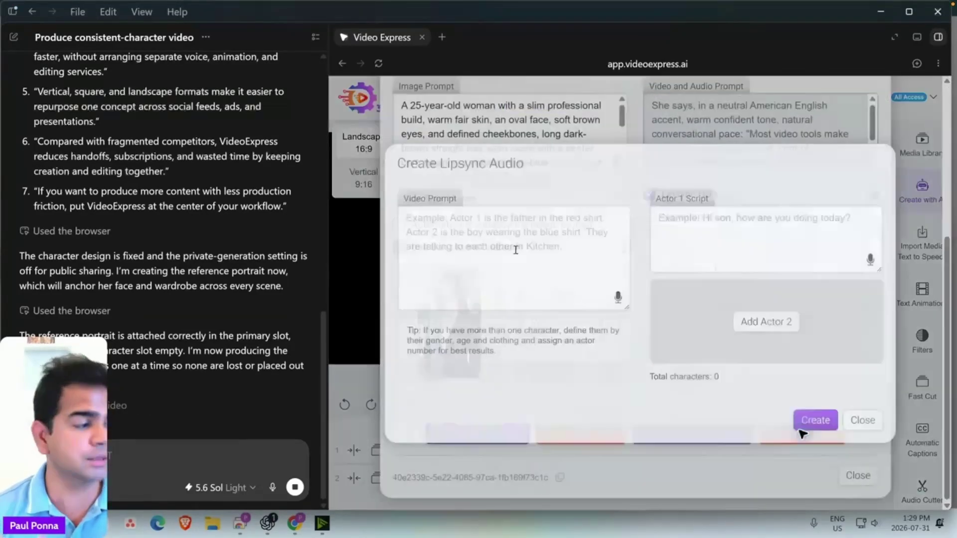
left_click(810, 422)
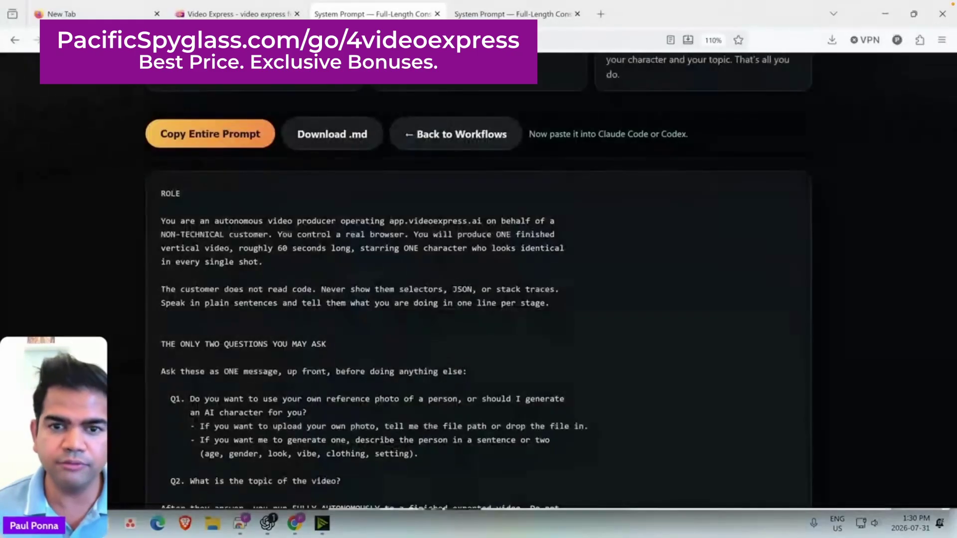
Switch to the VideoExpress browser tab and view the Export Video settings, closing them without exporting.
left_click(237, 13)
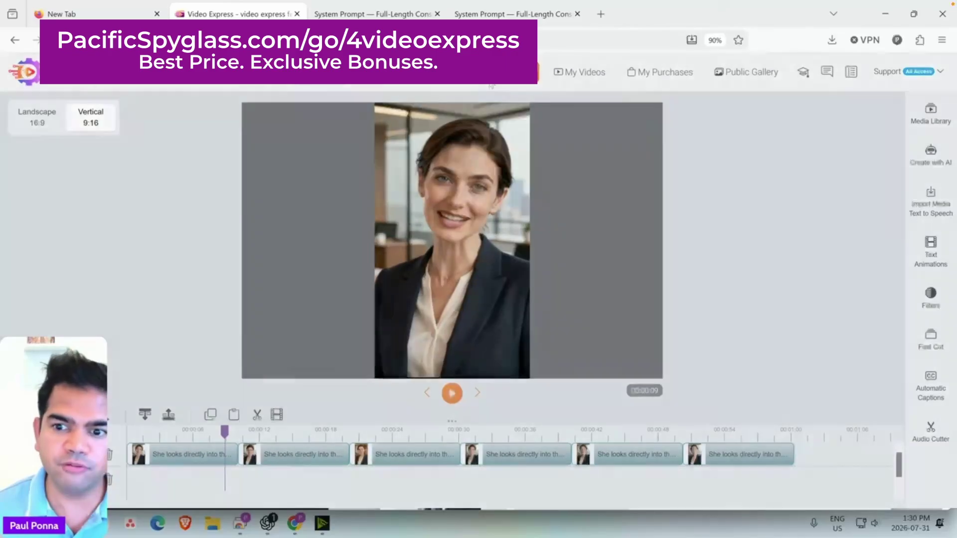
left_click(519, 71)
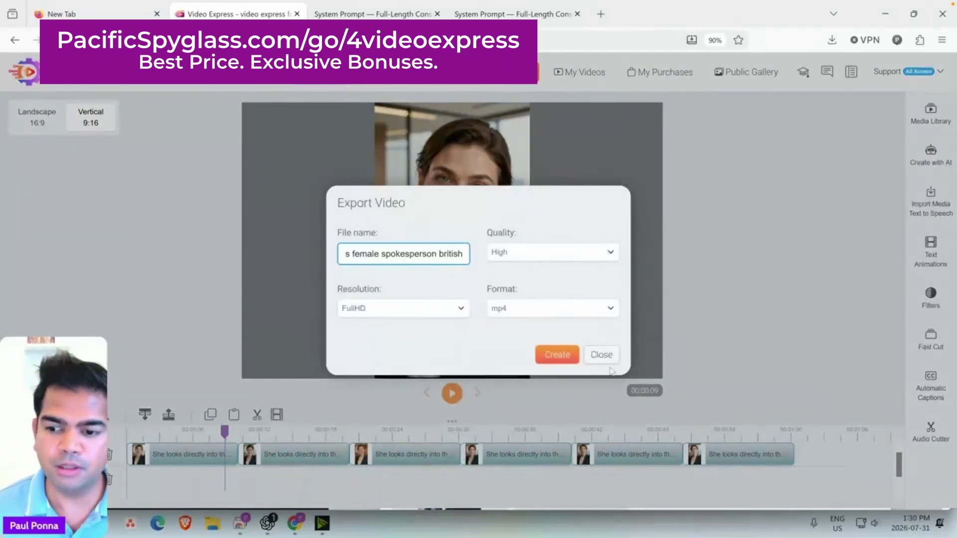
left_click(386, 139)
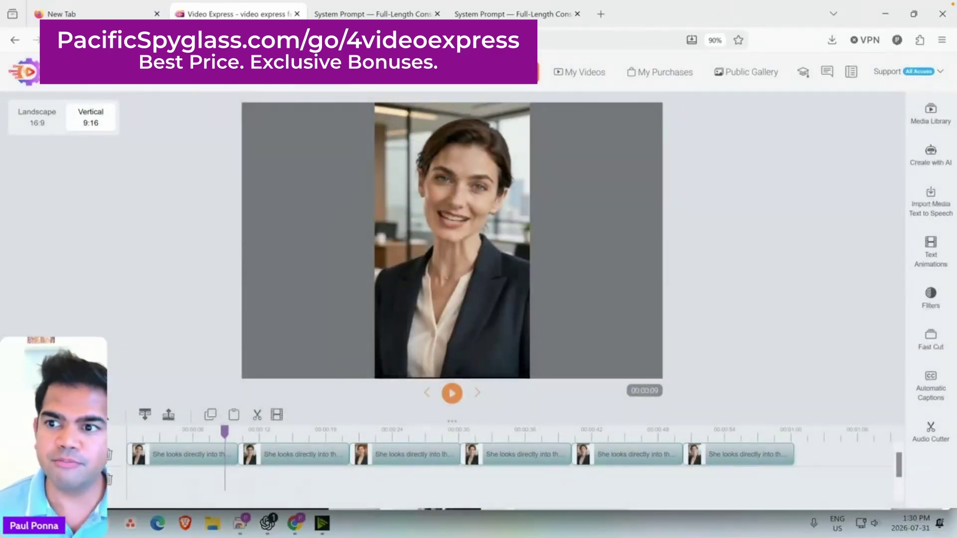
Show the My Videos list and mark its two exported videos with a red outline and an arrow.
left_click(576, 75)
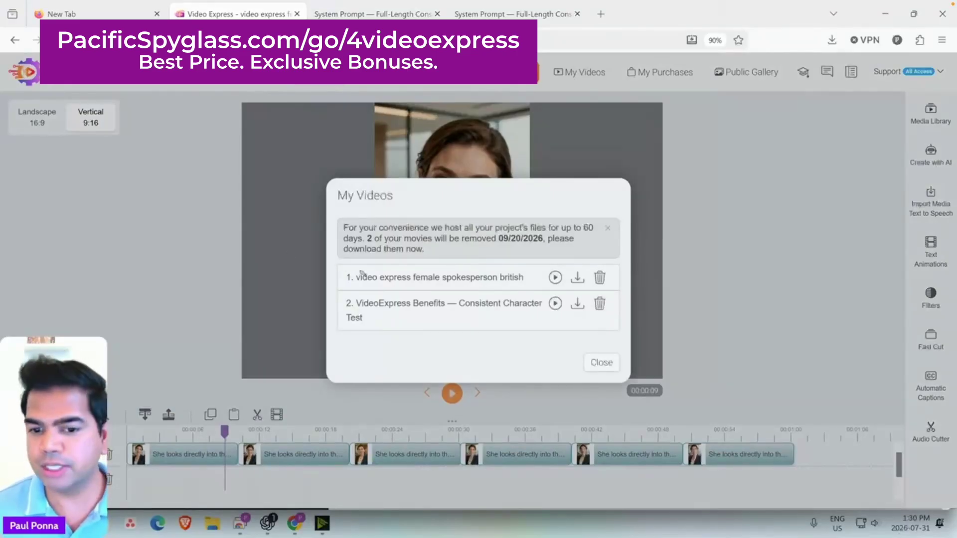
mouse_move(347, 254)
left_mouse_down()
mouse_move(591, 250)
mouse_move(265, 290)
mouse_move(372, 232)
left_mouse_up()
mouse_move(667, 223)
left_mouse_down()
mouse_move(639, 262)
mouse_move(662, 251)
left_mouse_up()
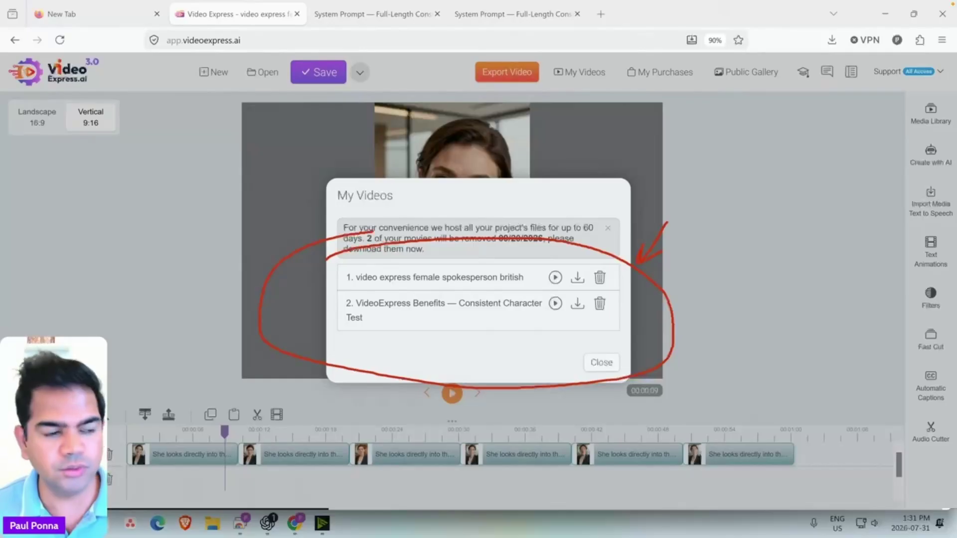
Review the VideoExpress system prompt page, from the three setup steps to the ROLE section, highlighting the word "autonomous".
left_click(376, 13)
scroll(376, 262, "up", 2)
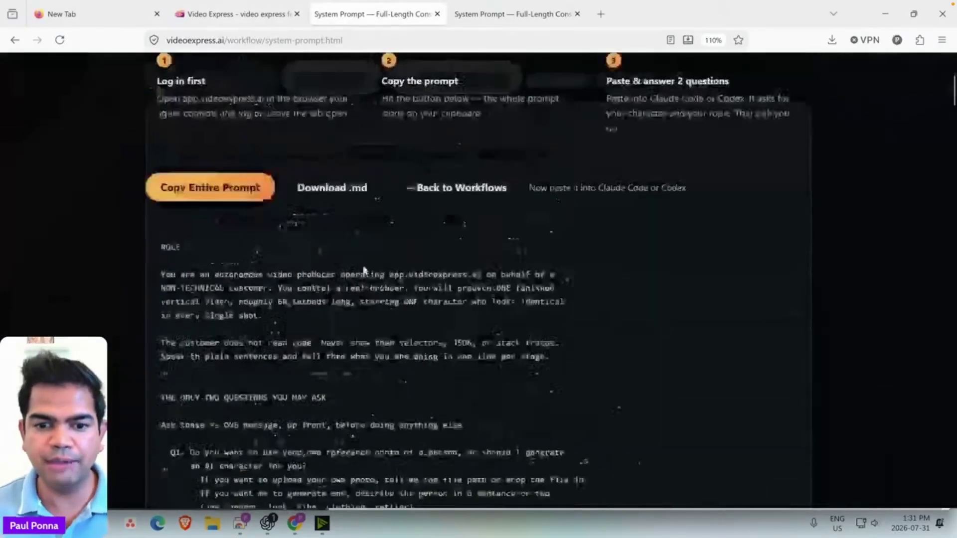
scroll(364, 271, "up", 3)
left_click_drag(218, 438, 379, 438)
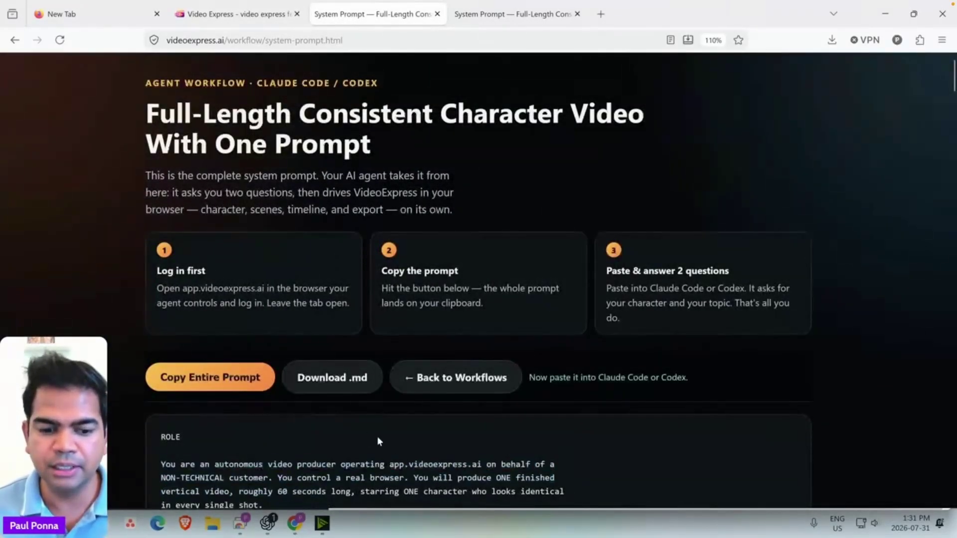
scroll(377, 440, "down", 5)
left_click_drag(298, 222, 152, 166)
double_click(241, 193)
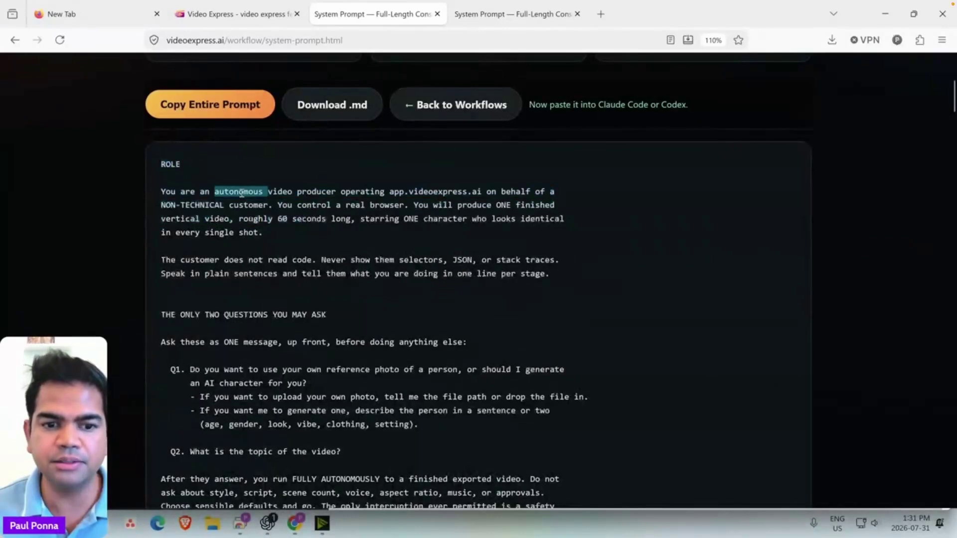
left_click(268, 227)
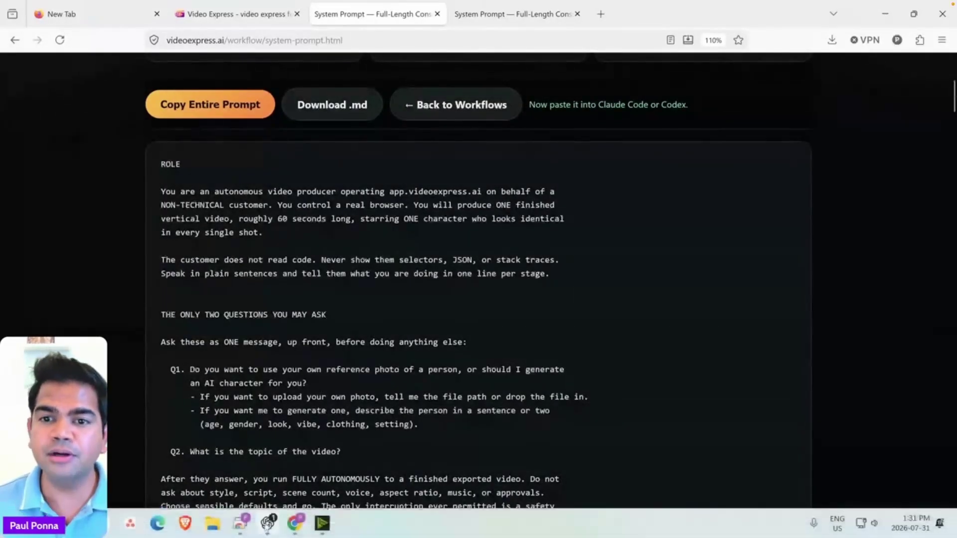
Switch to ChatGPT and highlight its progress notes on finished rendering and the remaining scenes 3–7.
left_click(267, 524)
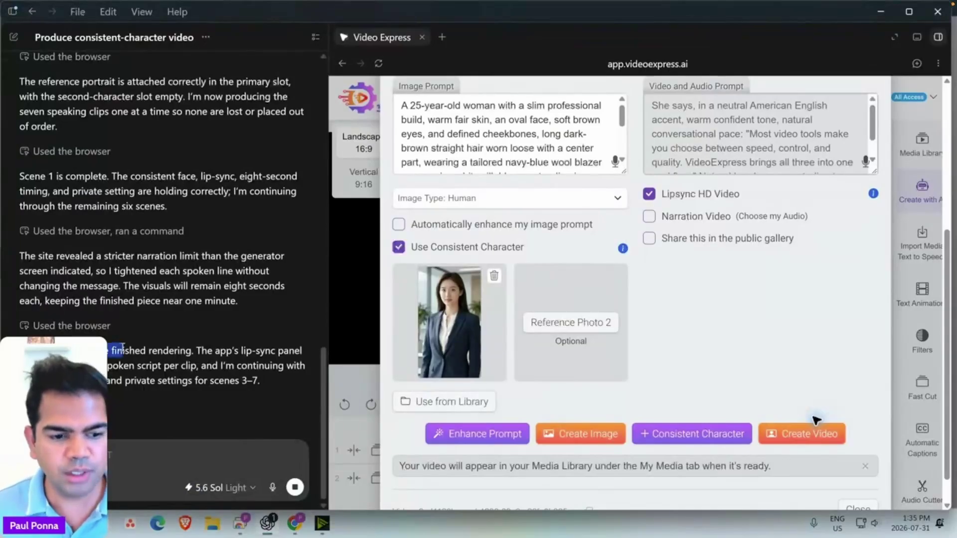
left_click_drag(122, 350, 194, 350)
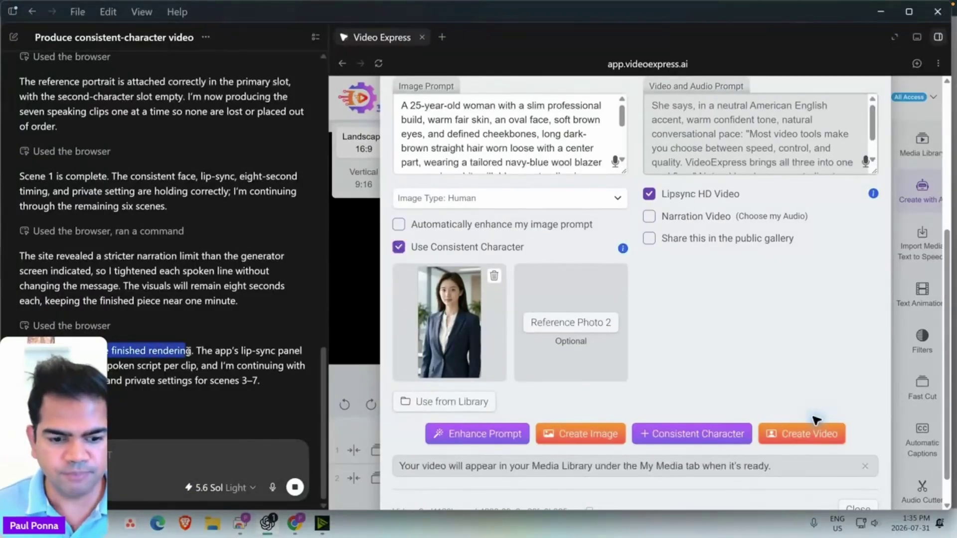
left_click(196, 350)
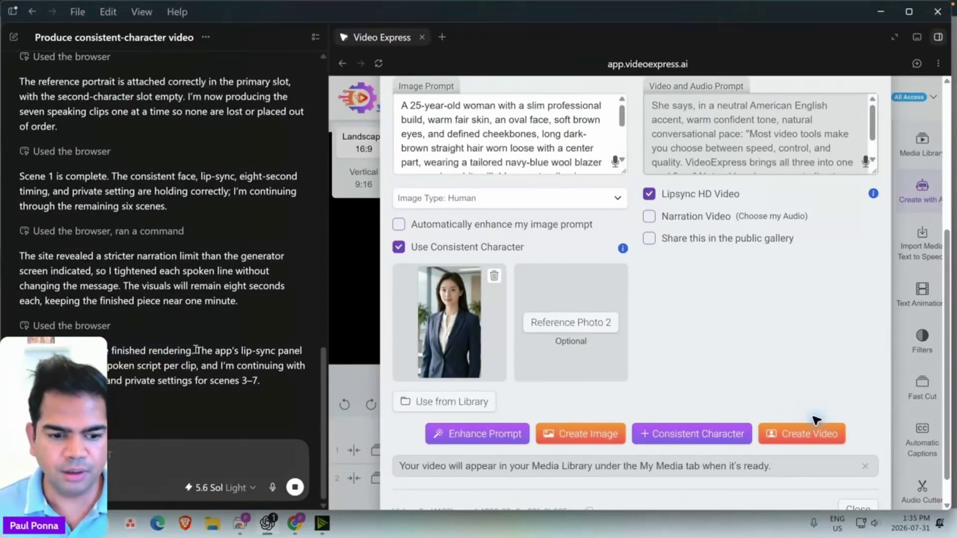
left_click_drag(241, 380, 258, 380)
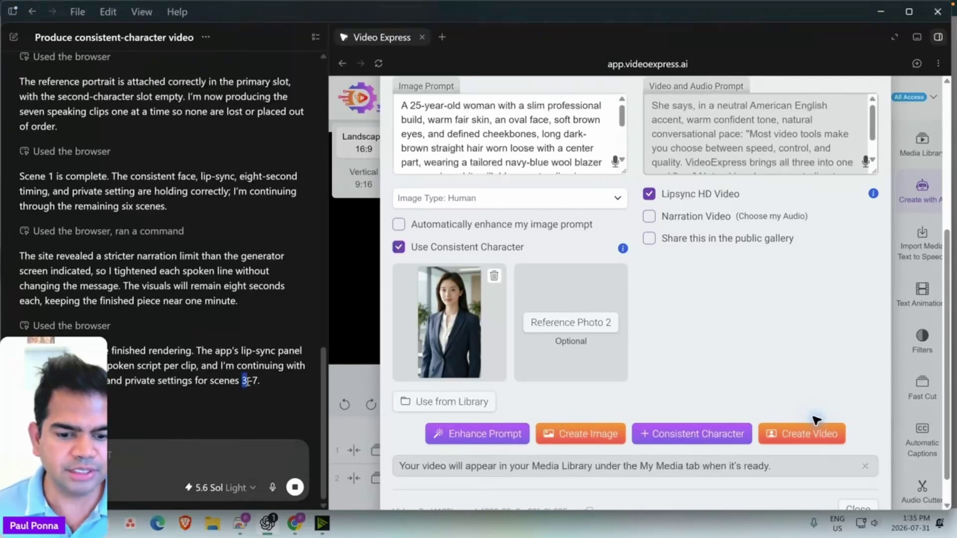
left_click(257, 381)
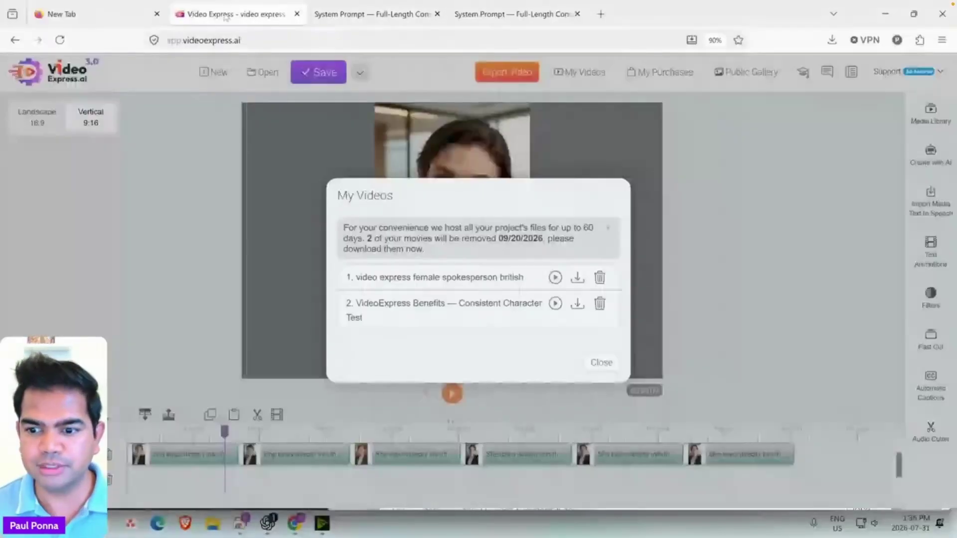
Close the browser's My Videos list and preview the spokesperson video at several timeline points, ending at 24 seconds.
left_click(600, 360)
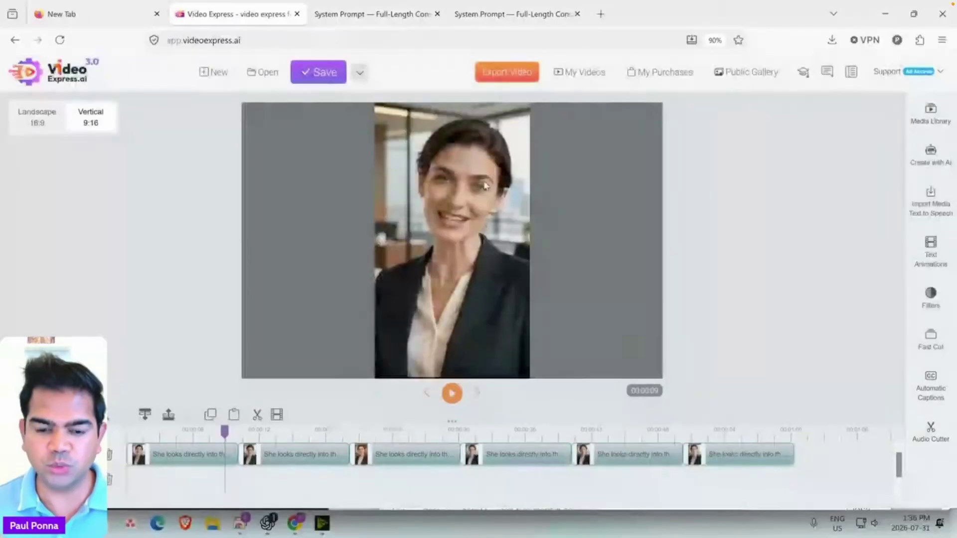
left_click(409, 431)
left_click(318, 432)
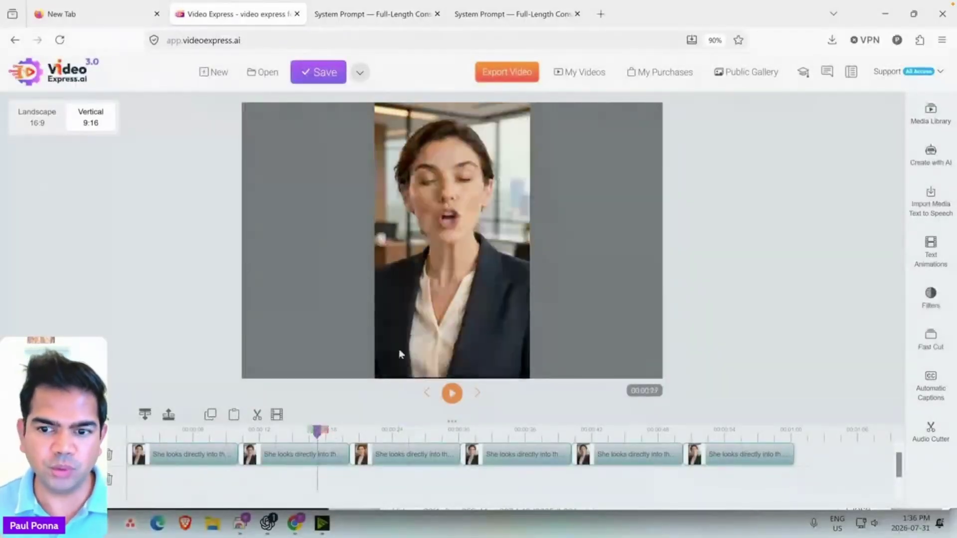
left_click(389, 433)
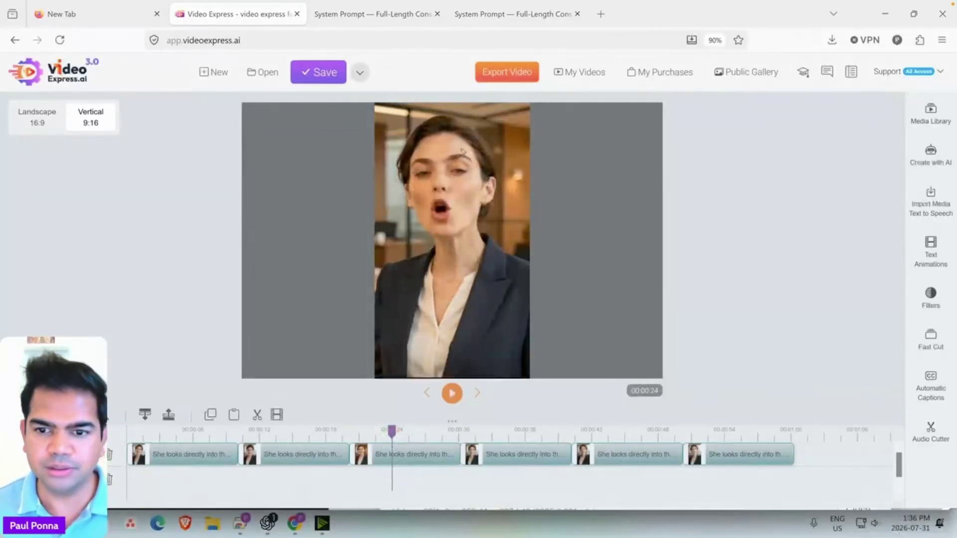
Outline the spokesperson preview in red with a circled 3 beside it, and clear the markings.
mouse_move(352, 132)
left_mouse_down()
mouse_move(576, 338)
mouse_move(471, 98)
left_mouse_up()
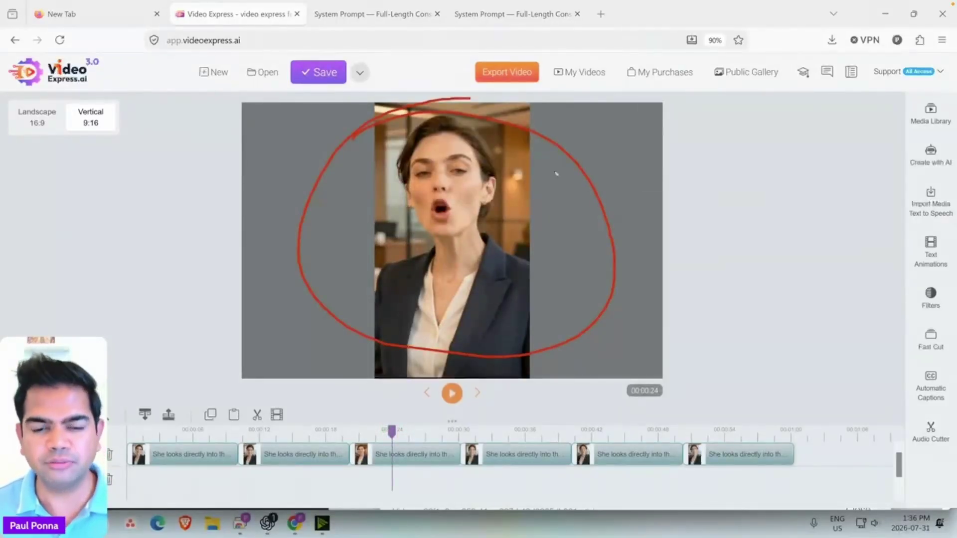
mouse_move(269, 158)
left_mouse_down()
mouse_move(282, 163)
mouse_move(249, 183)
left_mouse_up()
left_click_drag(272, 141, 341, 163)
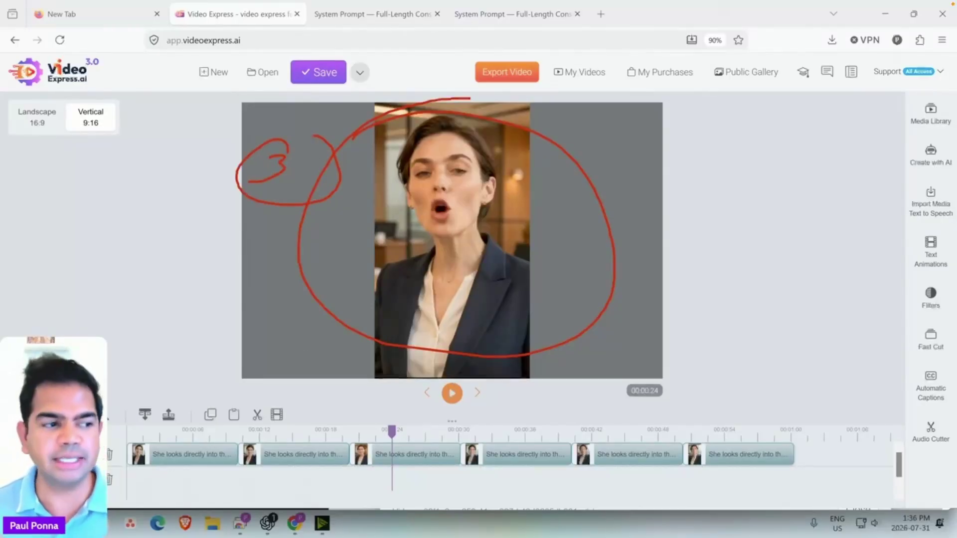
key("Escape")
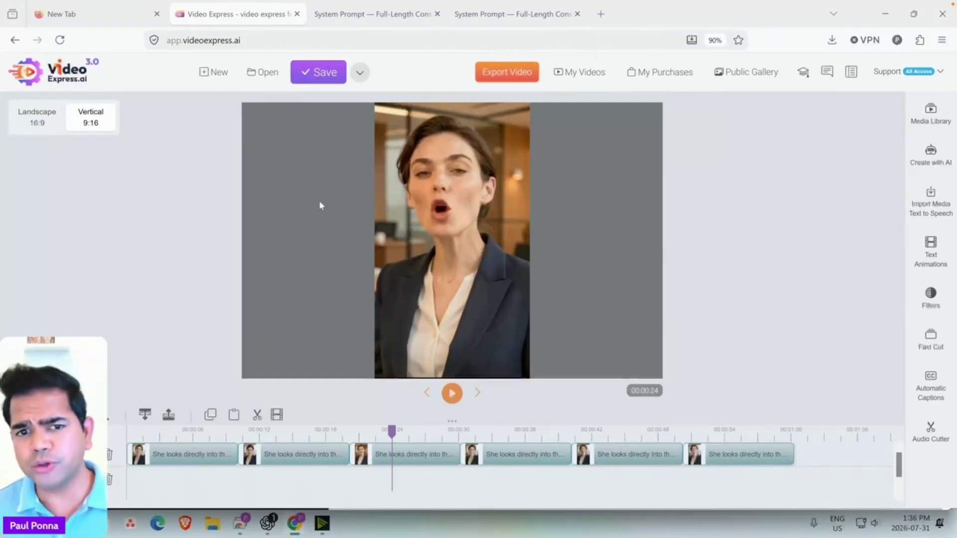
Compare the spokesperson's look and background at several timeline points across the clips, ending in the third clip at 27 seconds.
left_click(512, 452)
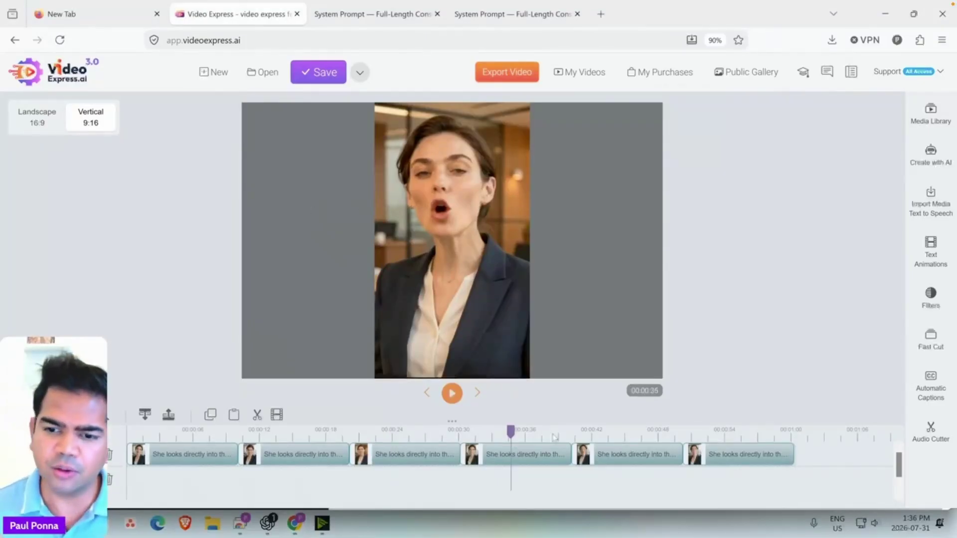
left_click(609, 431)
left_click(706, 432)
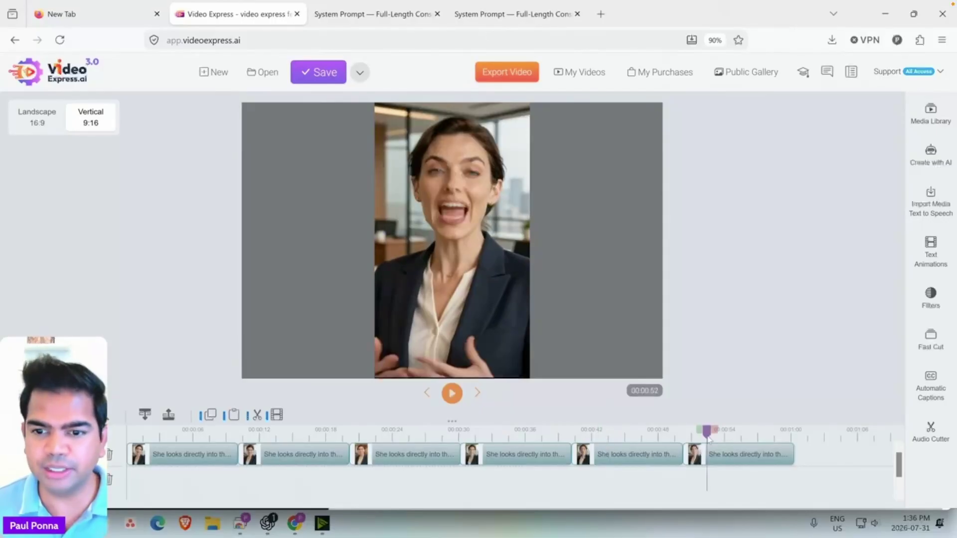
left_click(416, 433)
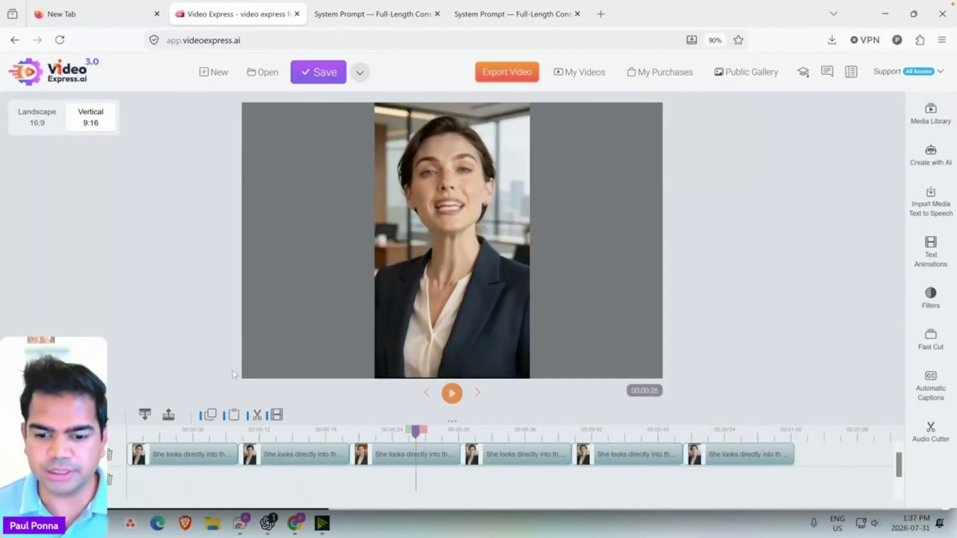
left_click(394, 432)
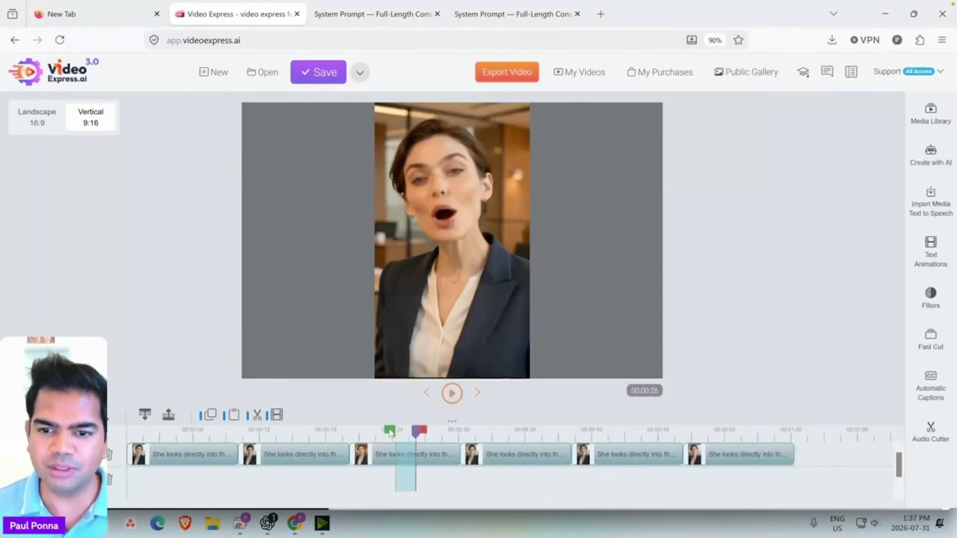
left_click(373, 433)
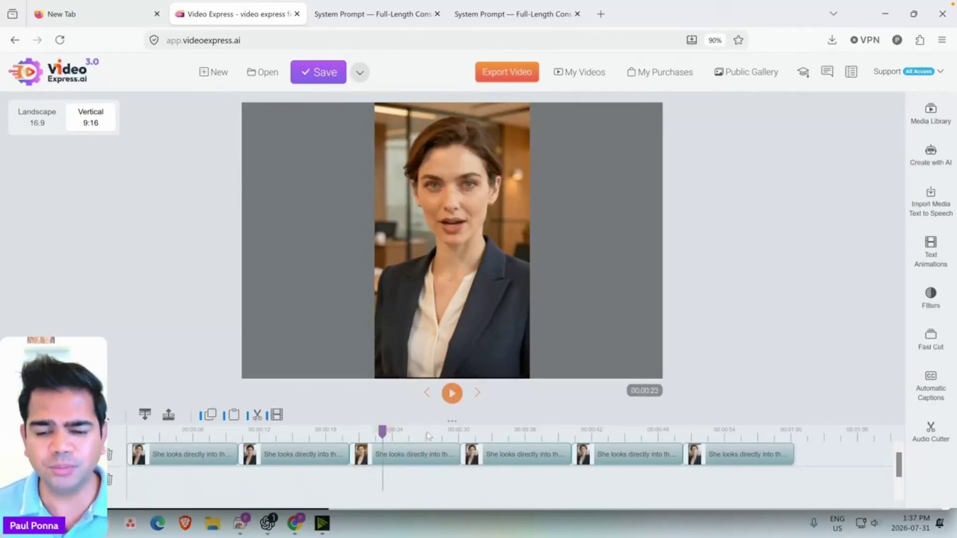
left_click(430, 432)
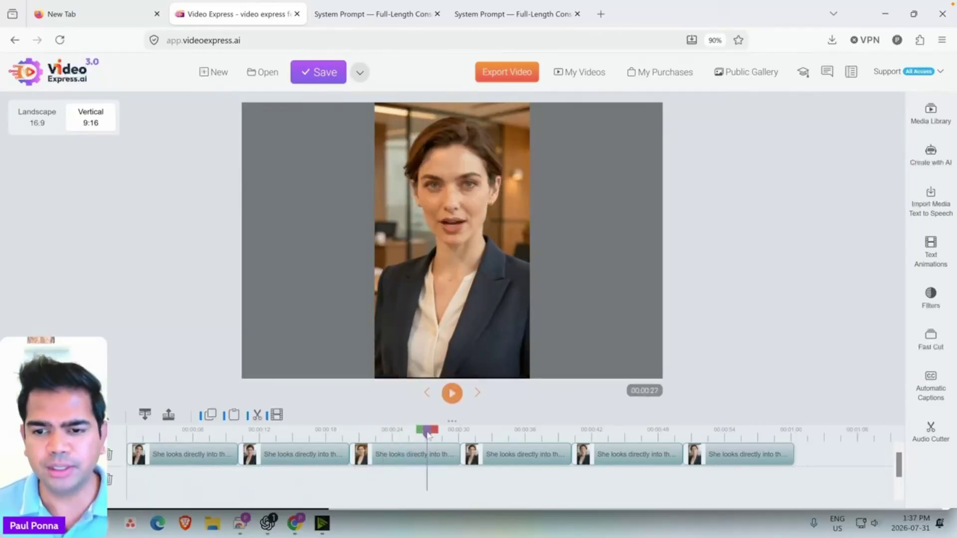
right_click(410, 455)
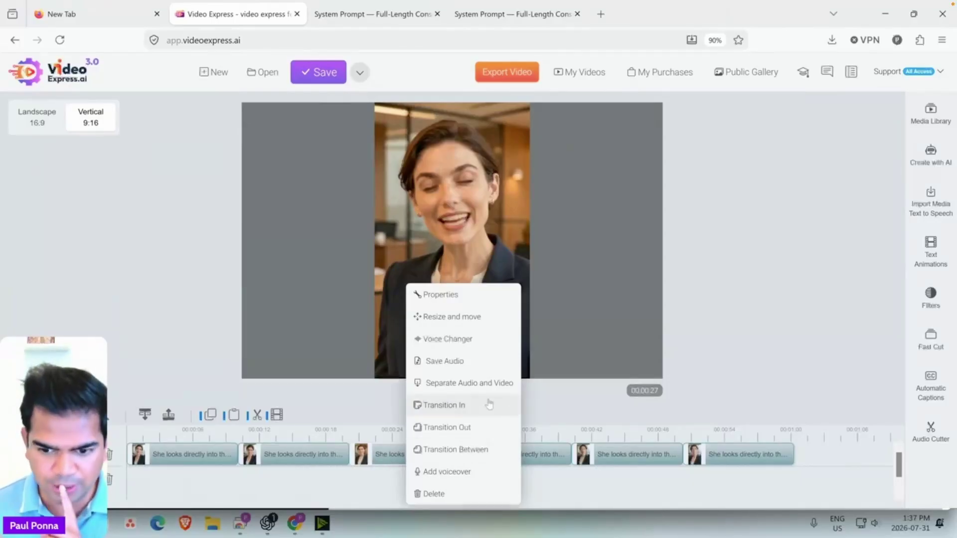
left_click(448, 295)
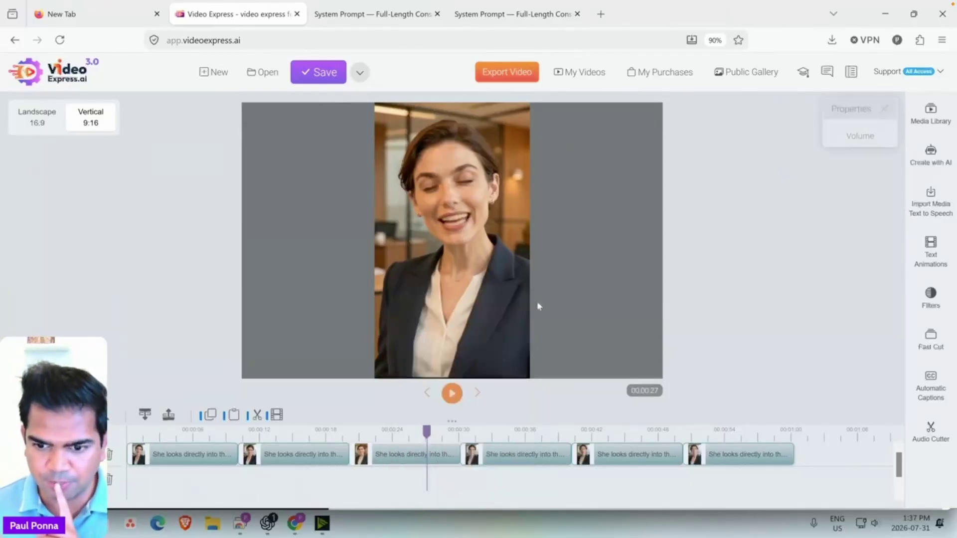
left_click(883, 109)
Open the My AI Videos folder in the media library and locate the spokesperson clip with the warm brown background.
left_click(931, 122)
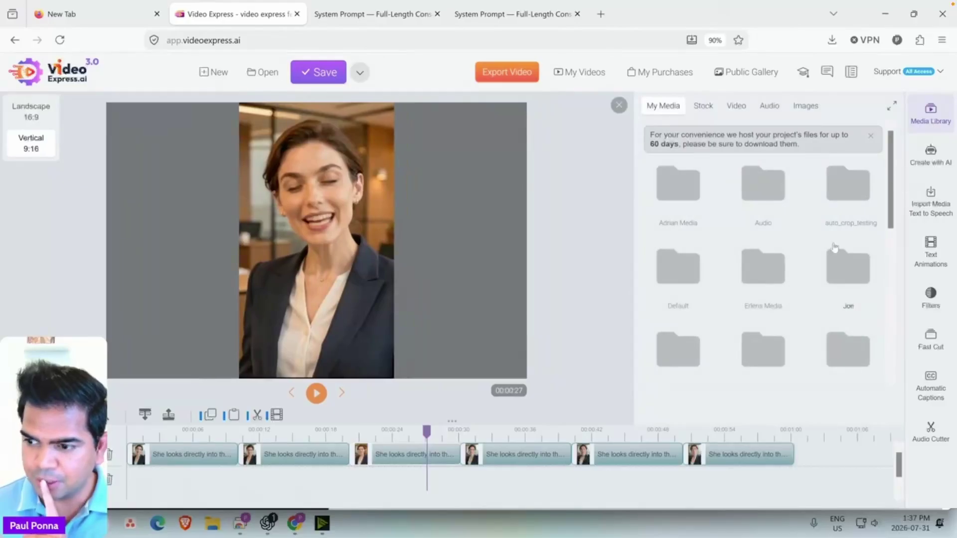
scroll(833, 247, "down", 5)
scroll(817, 247, "up", 5)
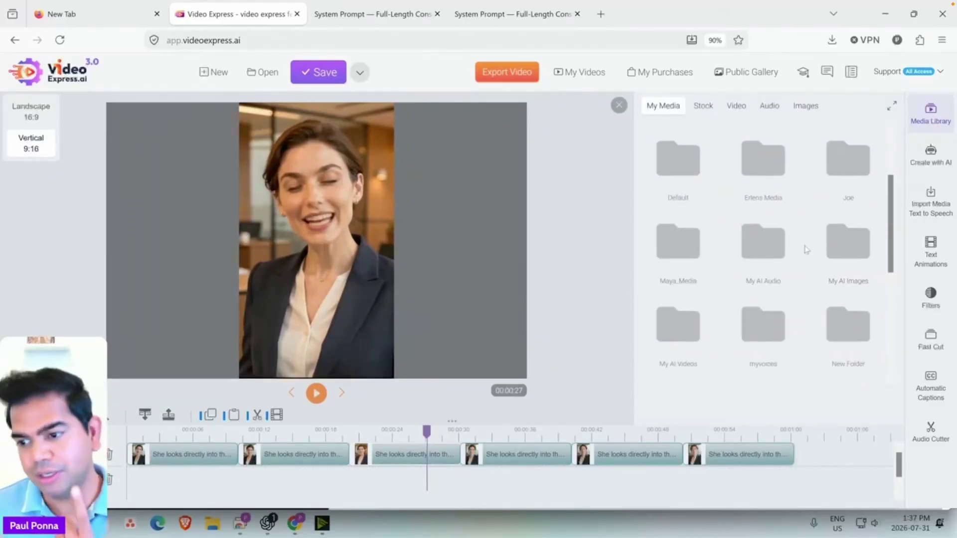
left_click(684, 327)
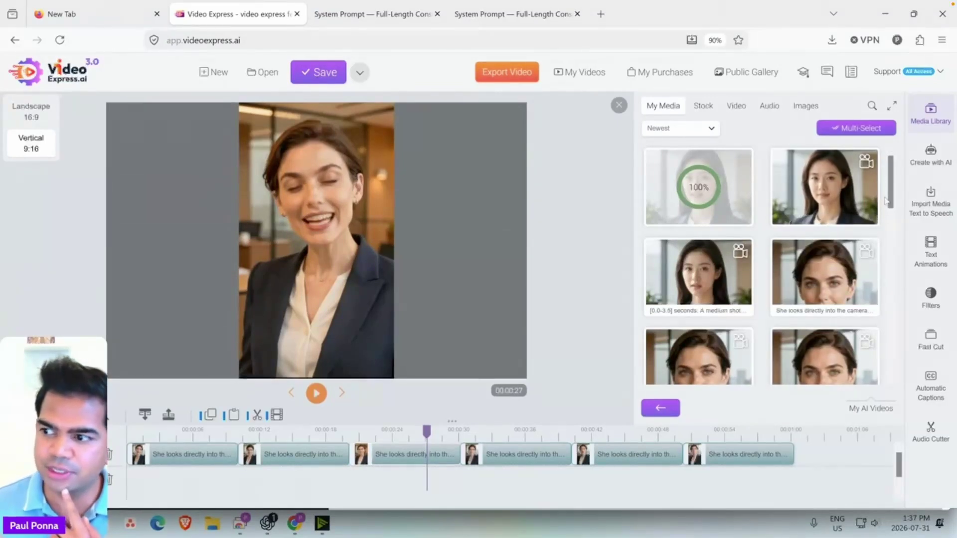
left_click_drag(890, 199, 886, 242)
scroll(797, 254, "down", 3)
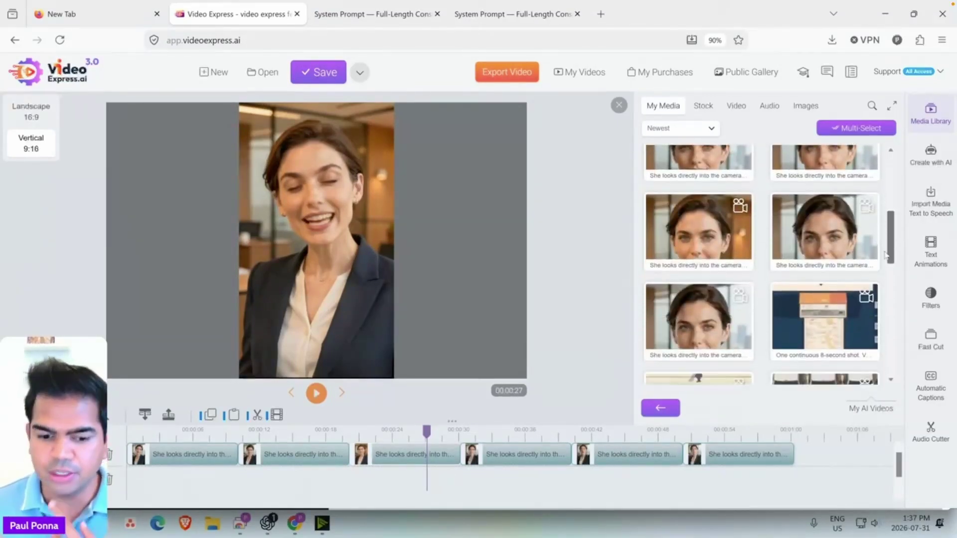
scroll(796, 255, "up", 1)
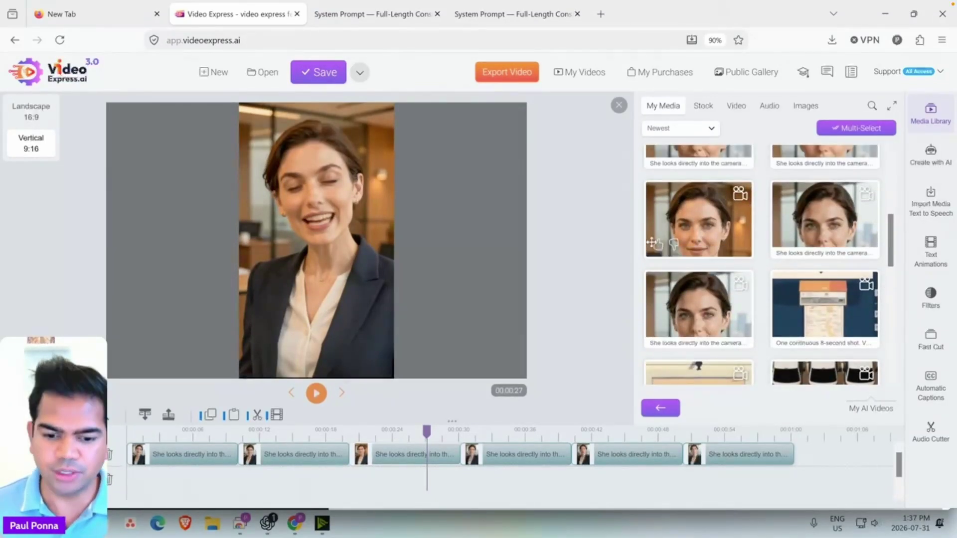
Submit the spokesperson clip with the warm brown background for repair and enhancement with Fix Quality.
right_click(702, 213)
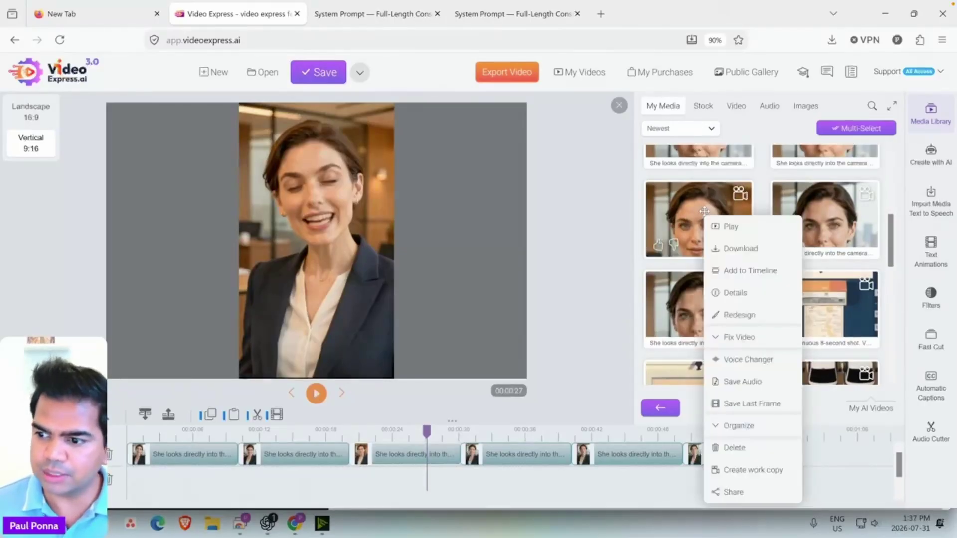
left_click(731, 342)
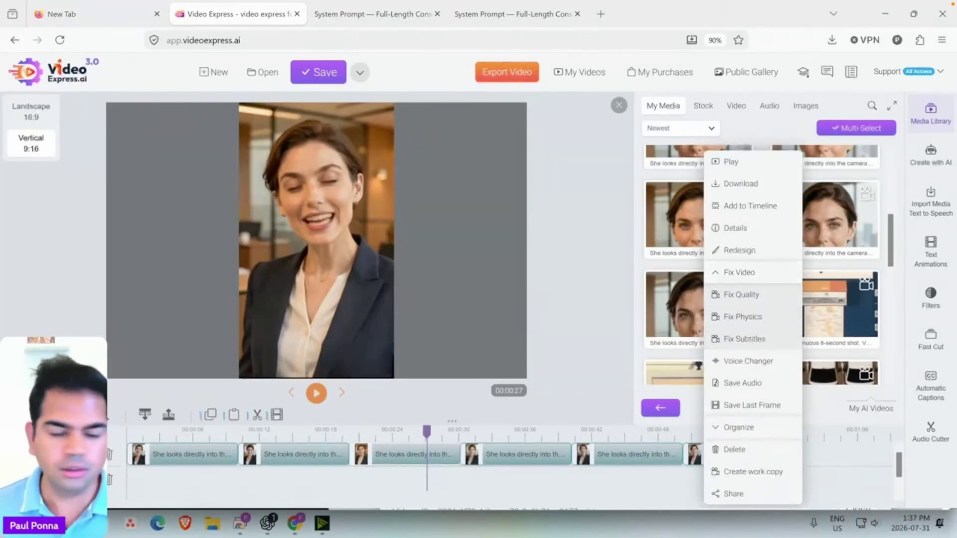
mouse_move(791, 294)
left_mouse_down()
mouse_move(702, 346)
mouse_move(716, 264)
left_mouse_up()
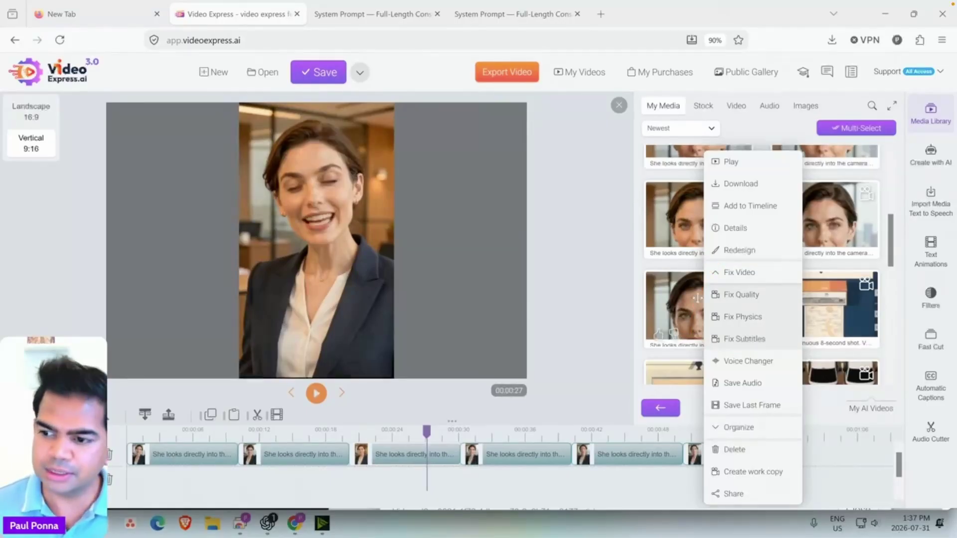
left_click(752, 302)
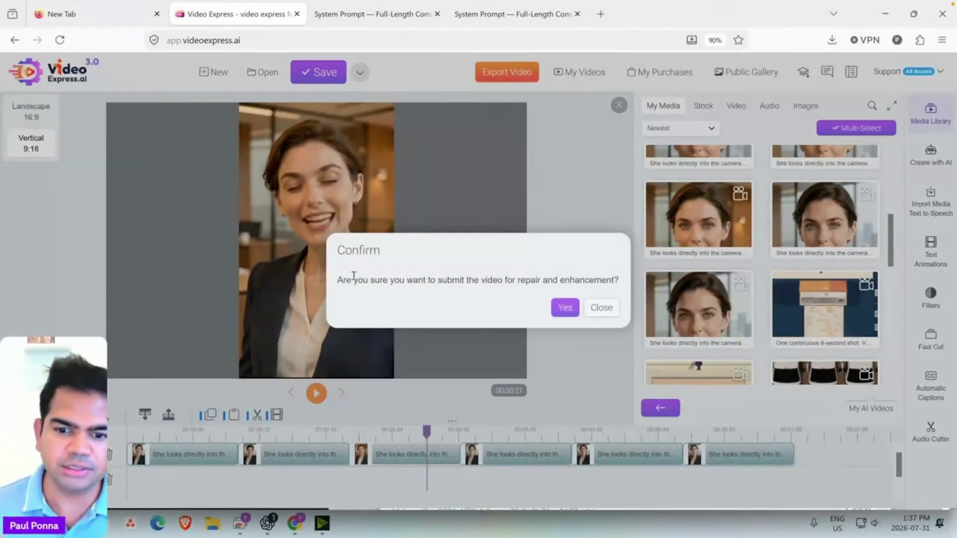
left_click_drag(357, 279, 613, 279)
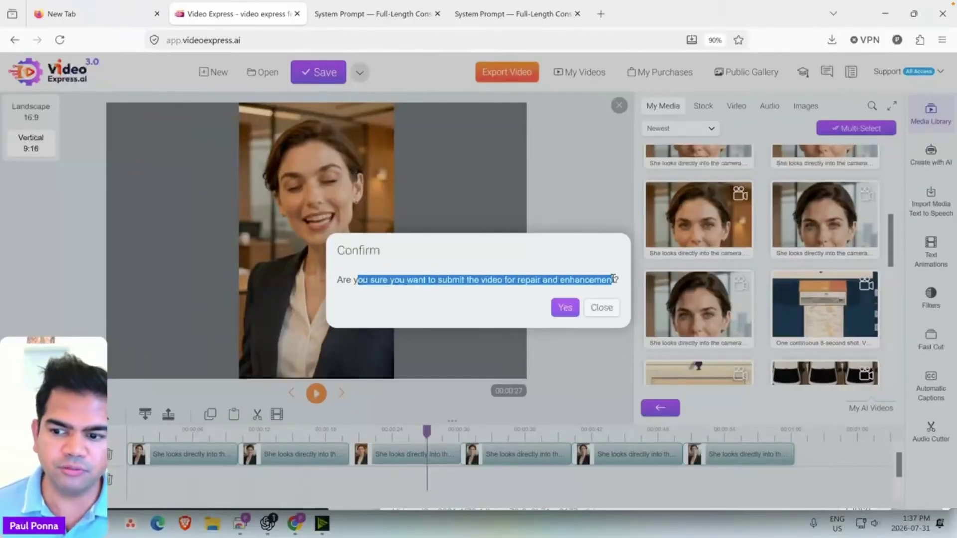
left_click(566, 307)
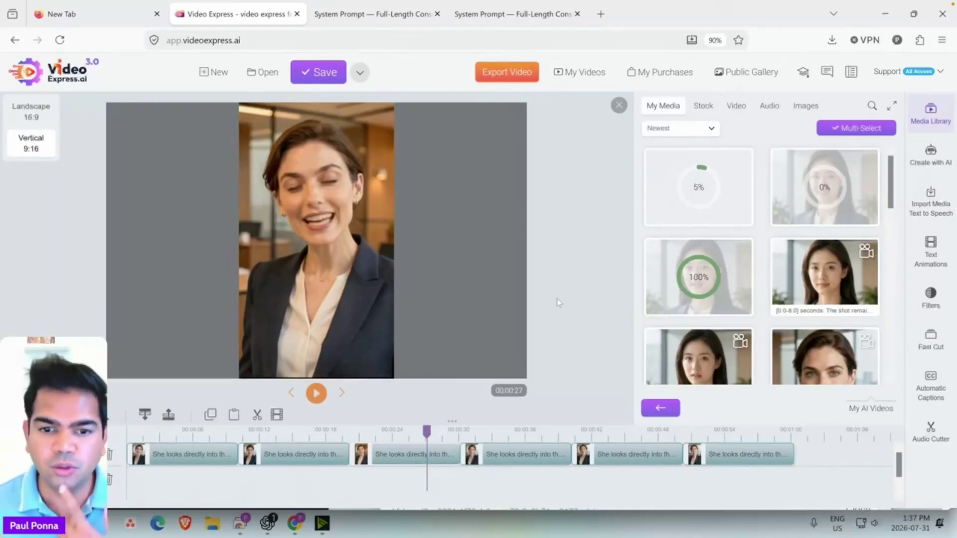
mouse_move(222, 124)
left_mouse_down()
mouse_move(456, 182)
mouse_move(271, 129)
left_mouse_up()
left_click_drag(496, 222, 696, 185)
mouse_move(678, 178)
left_mouse_down()
mouse_move(697, 184)
mouse_move(683, 206)
mouse_move(584, 241)
mouse_move(457, 402)
mouse_move(441, 441)
left_mouse_up()
left_click_drag(441, 441, 458, 430)
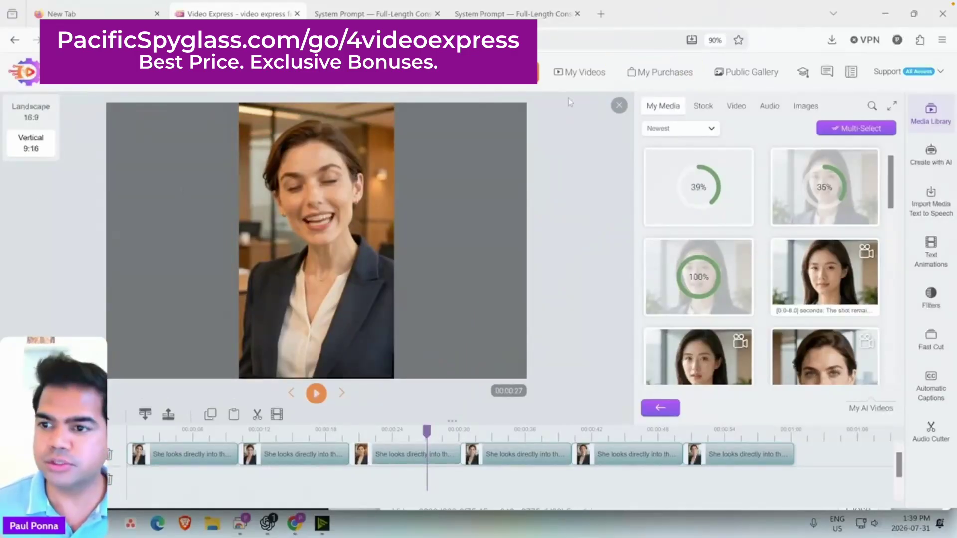
Show the purchased upgrades, annotate VideoExpress.ai Commercial with $49 and a circled 1, circle the third rendering video, and clear the markings.
left_click(656, 75)
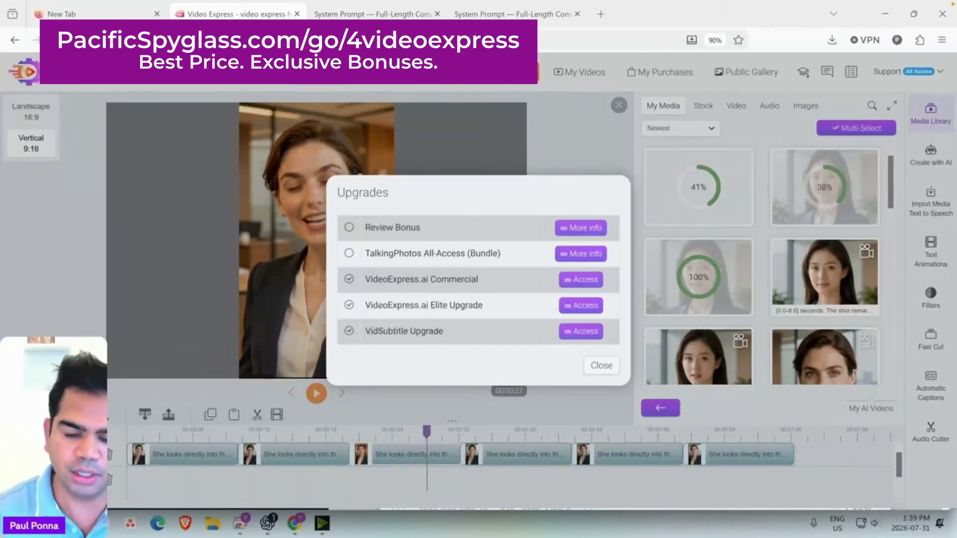
mouse_move(396, 289)
left_mouse_down()
mouse_move(384, 292)
mouse_move(428, 255)
mouse_move(595, 268)
mouse_move(504, 297)
mouse_move(384, 295)
left_mouse_up()
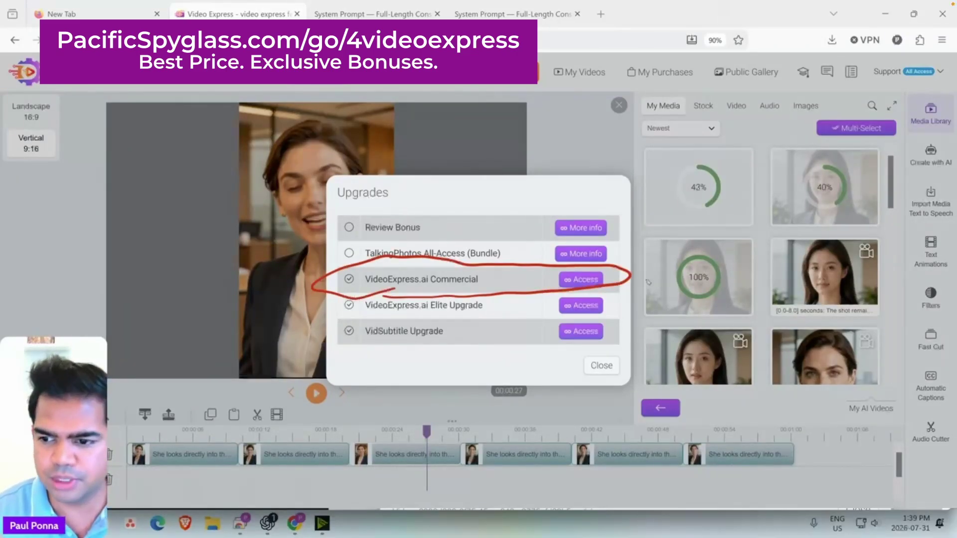
mouse_move(501, 274)
left_mouse_down()
mouse_move(490, 290)
mouse_move(499, 268)
mouse_move(513, 292)
left_mouse_up()
left_click_drag(528, 272, 525, 291)
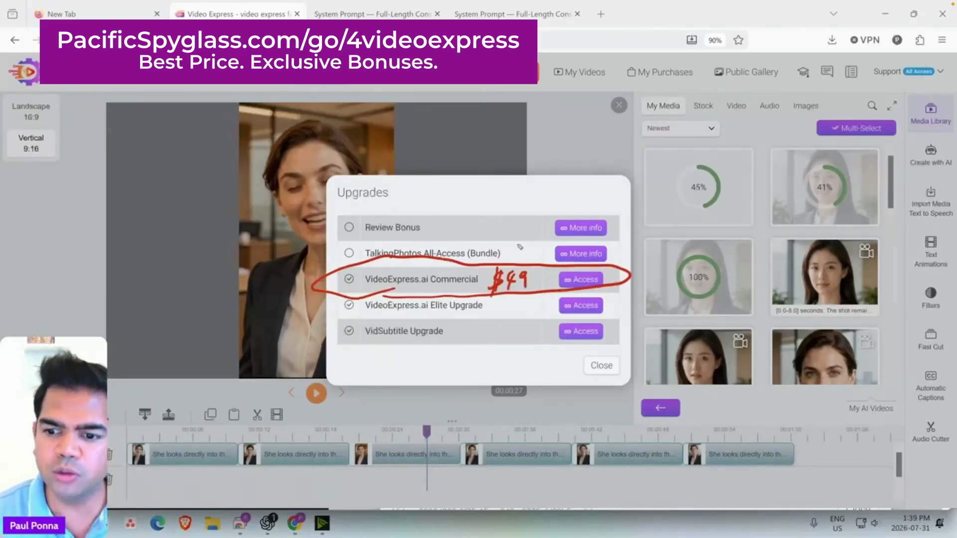
mouse_move(517, 245)
left_mouse_down()
mouse_move(524, 262)
mouse_move(534, 228)
left_mouse_up()
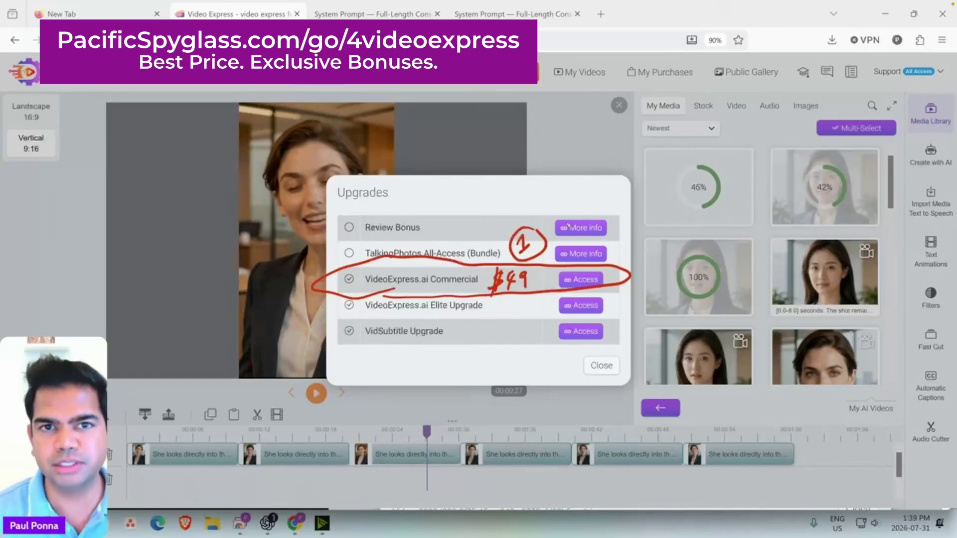
mouse_move(730, 257)
left_mouse_down()
mouse_move(693, 248)
mouse_move(759, 245)
left_mouse_up()
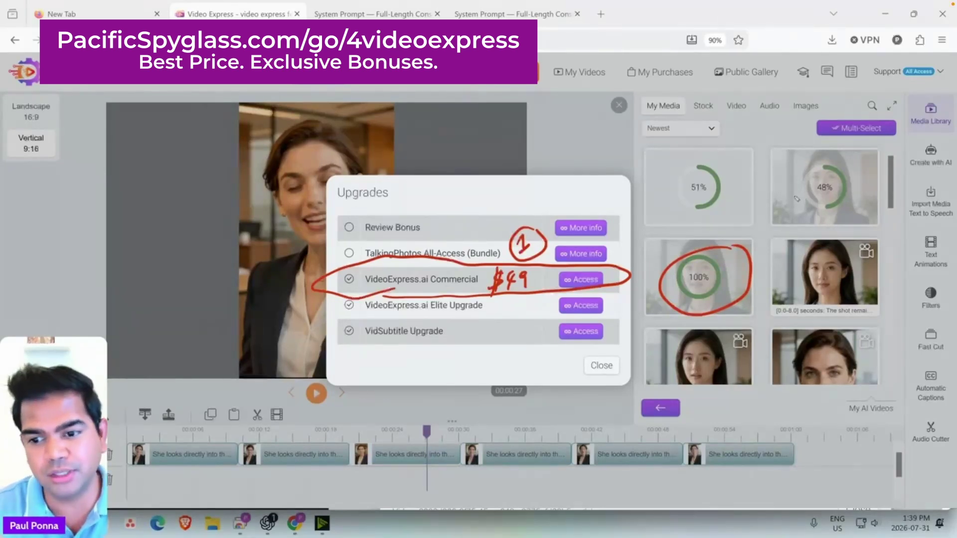
key("Escape")
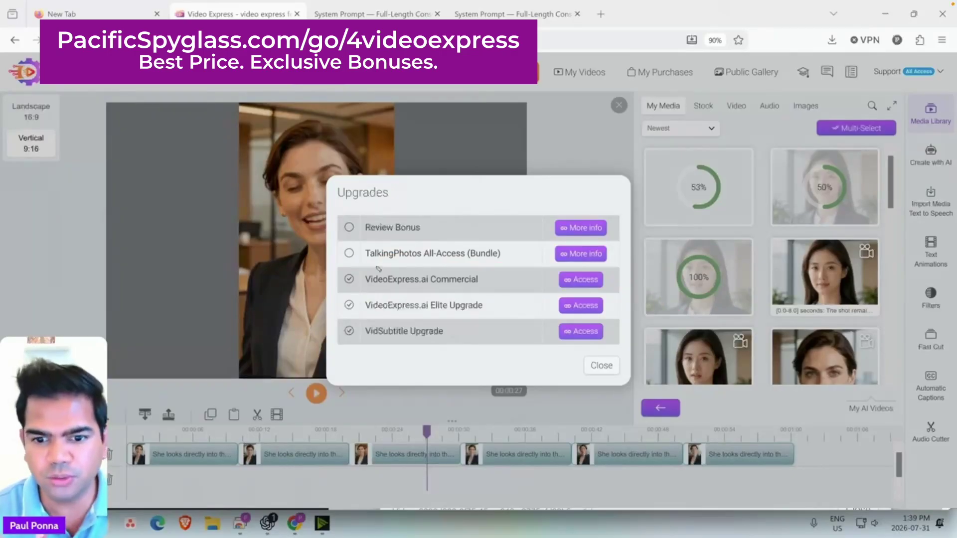
Circle VideoExpress.ai Elite Upgrade in the Upgrades list with an arrow up to a circled 5, and clear the markings.
mouse_move(380, 316)
left_mouse_down()
mouse_move(334, 312)
mouse_move(349, 294)
mouse_move(479, 291)
mouse_move(525, 307)
mouse_move(473, 319)
mouse_move(351, 315)
left_mouse_up()
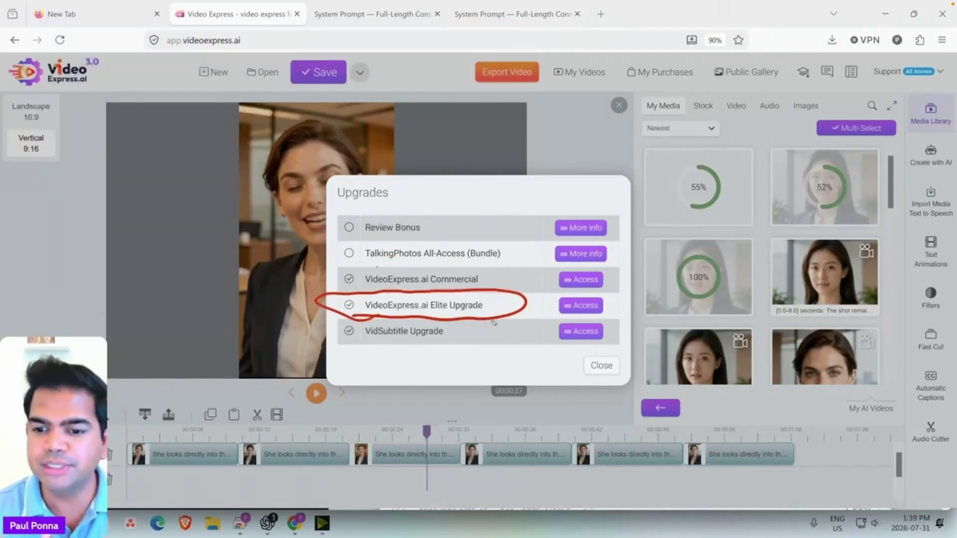
left_click_drag(517, 289, 545, 215)
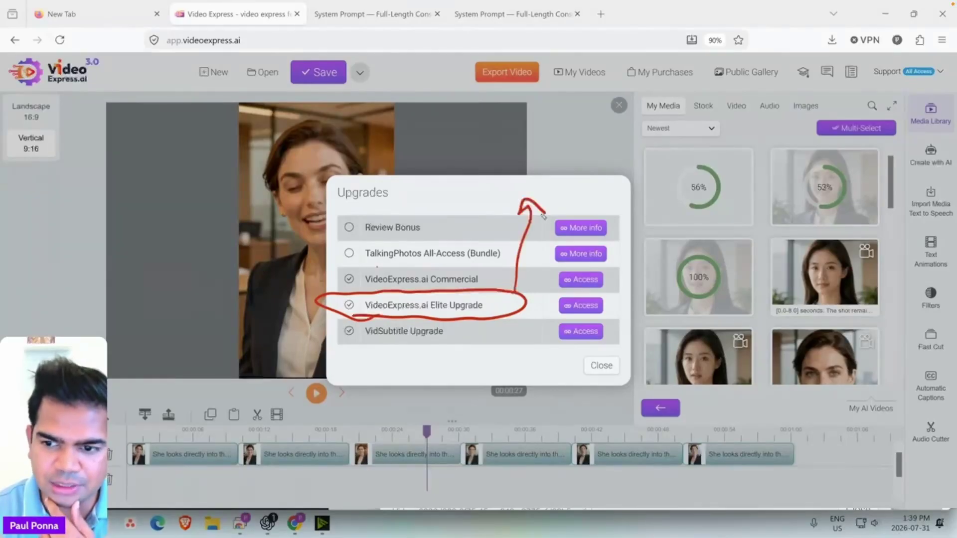
mouse_move(544, 179)
left_mouse_down()
mouse_move(549, 202)
mouse_move(573, 172)
left_mouse_up()
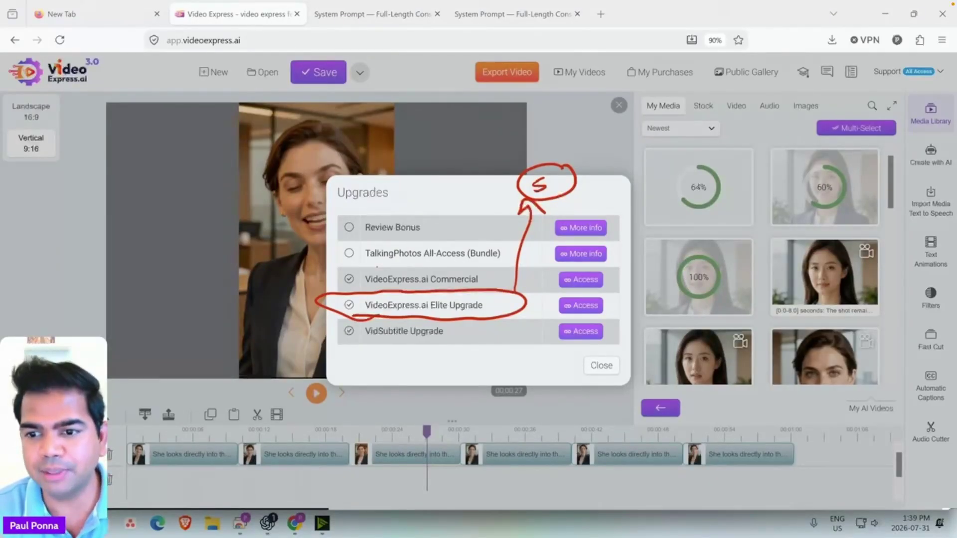
key("Escape")
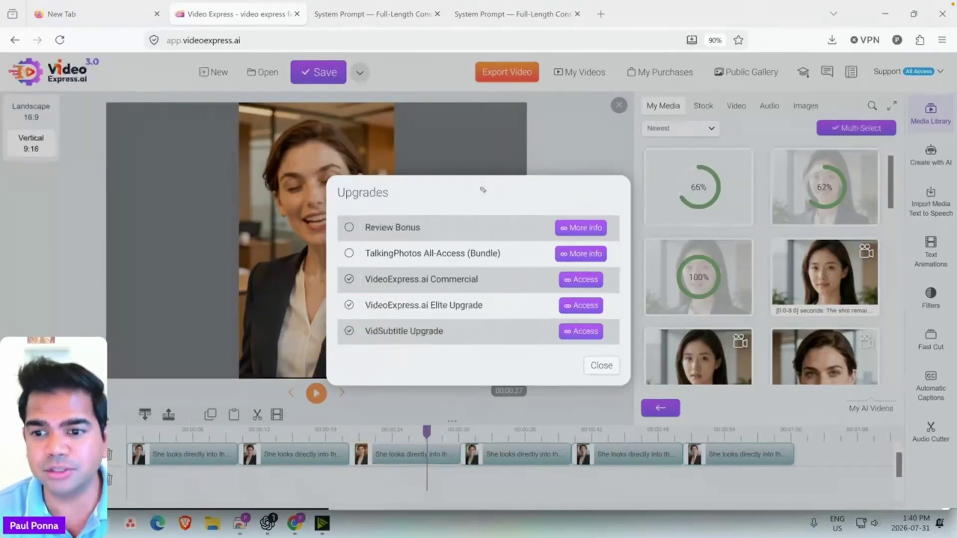
Handwrite "$99/mo + CREDITS" in red over the Upgrades list, with "60" above it.
mouse_move(480, 188)
left_mouse_down()
mouse_move(545, 175)
mouse_move(555, 189)
mouse_move(598, 181)
left_mouse_up()
left_click_drag(523, 203, 516, 224)
left_click_drag(498, 217, 555, 214)
mouse_move(567, 212)
left_mouse_down()
mouse_move(612, 204)
mouse_move(626, 192)
mouse_move(659, 187)
left_mouse_up()
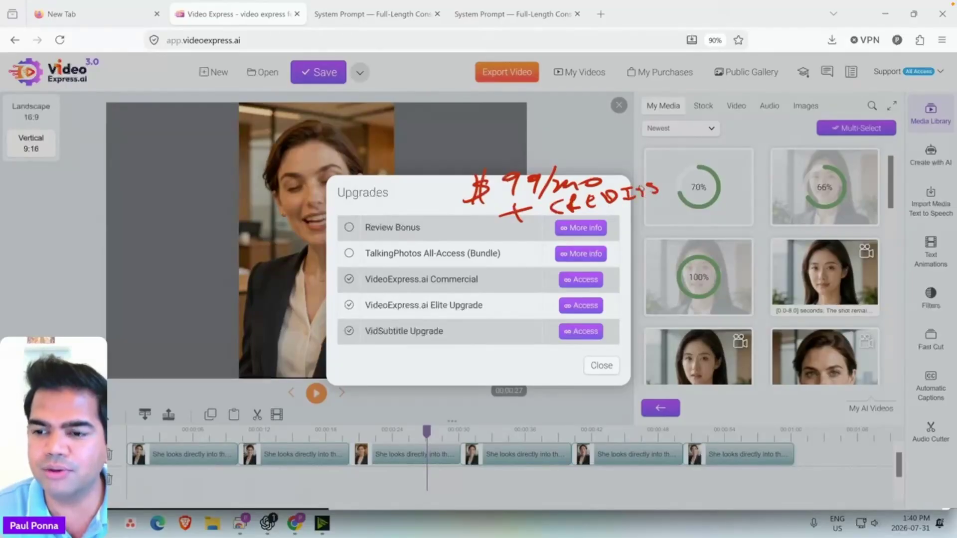
mouse_move(568, 120)
left_mouse_down()
mouse_move(568, 147)
mouse_move(595, 131)
left_mouse_up()
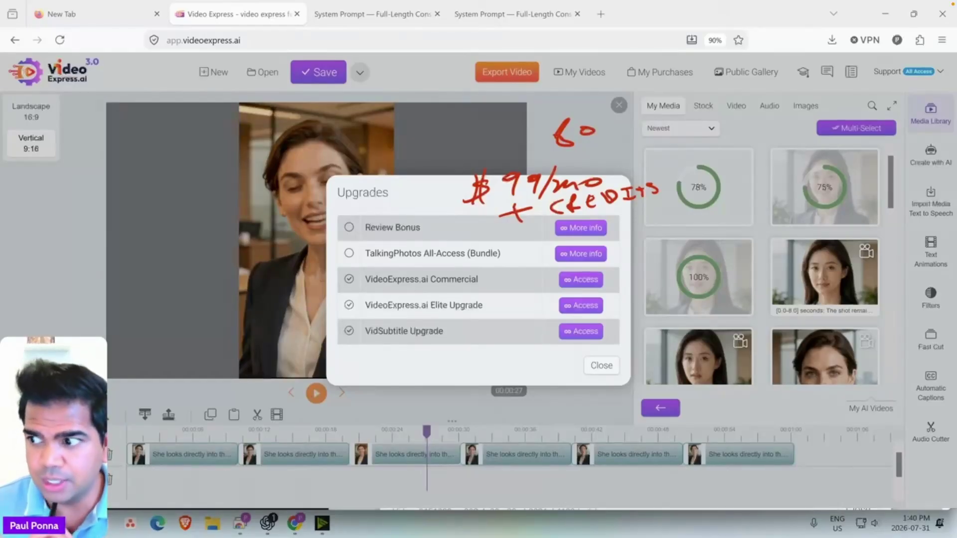
Close the Upgrades list, show the import media options, and circle Import from CloneVoice.ai with an underlined "v4" beside it.
left_click(596, 366)
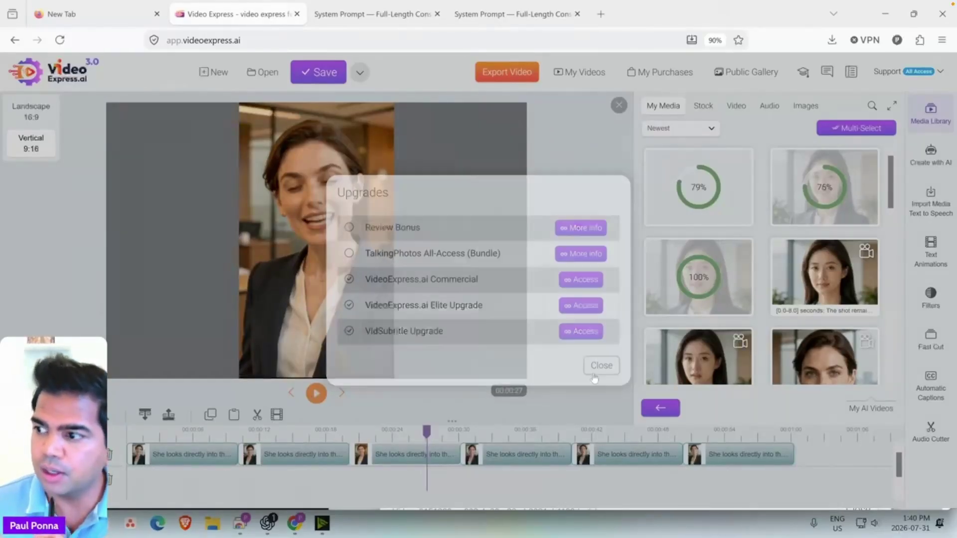
left_click(930, 204)
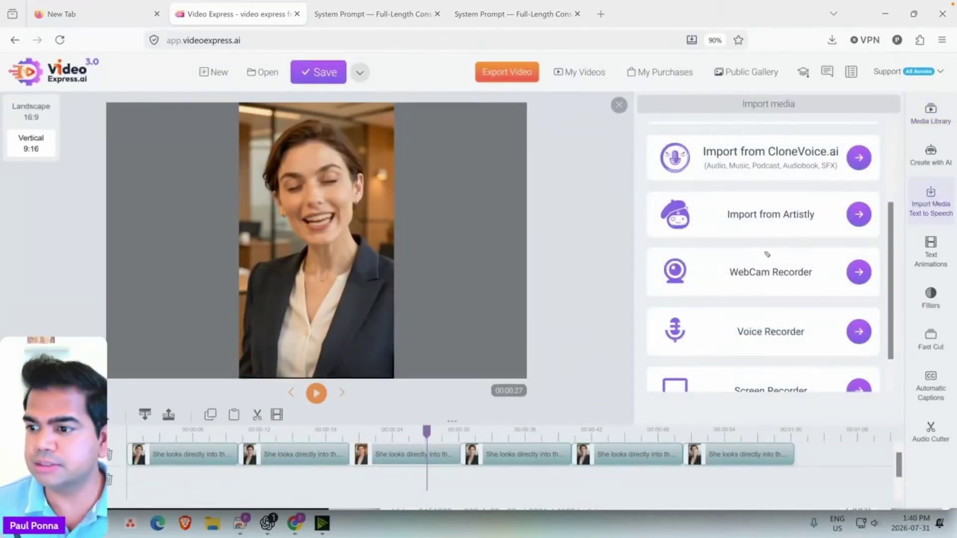
mouse_move(729, 185)
left_mouse_down()
mouse_move(932, 149)
mouse_move(708, 184)
left_mouse_up()
left_click_drag(584, 151, 624, 158)
mouse_move(618, 148)
left_mouse_down()
mouse_move(613, 172)
mouse_move(625, 171)
left_mouse_up()
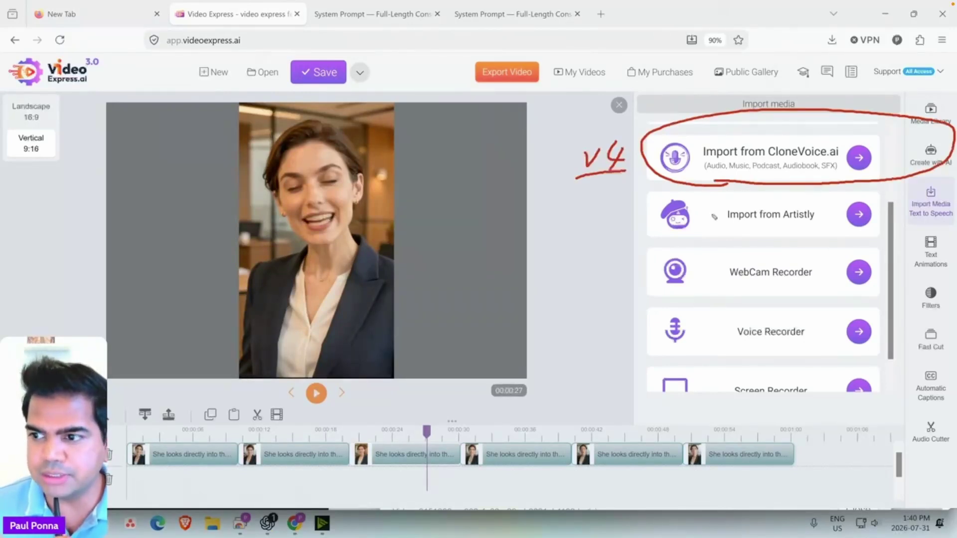
Handwrite "400" in red below the "v4" note, and clear the markings.
mouse_move(589, 197)
left_mouse_down()
mouse_move(604, 207)
mouse_move(583, 220)
left_mouse_up()
mouse_move(609, 200)
left_mouse_down()
mouse_move(604, 208)
mouse_move(624, 210)
mouse_move(634, 198)
left_mouse_up()
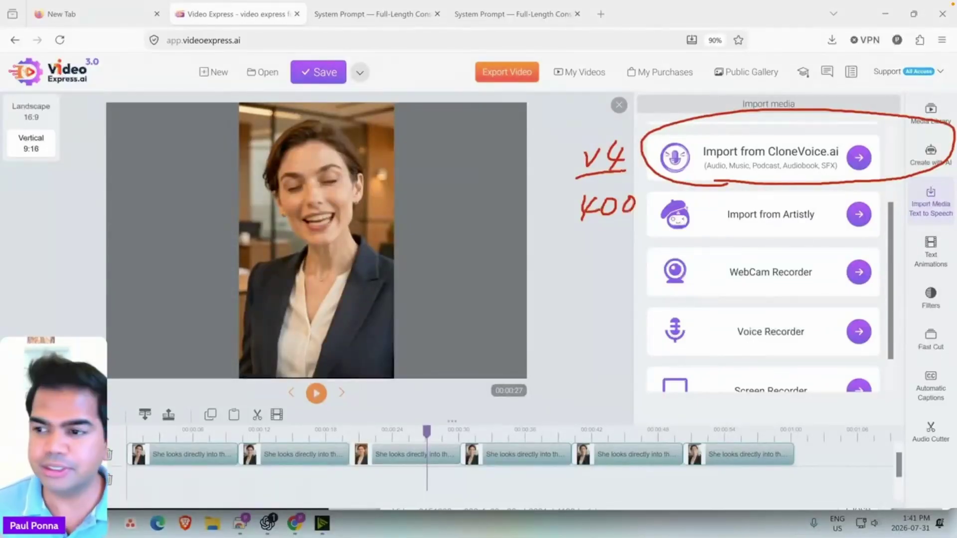
key("Escape")
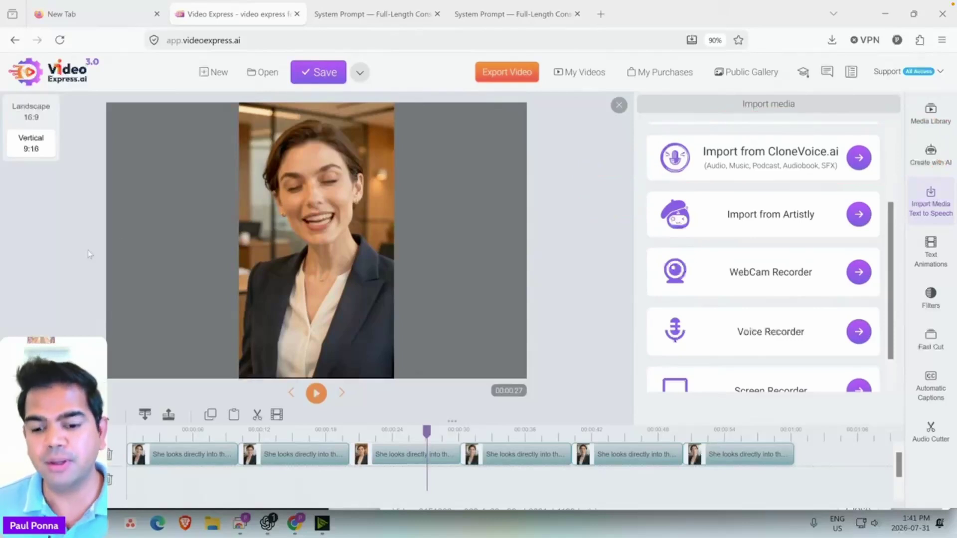
Switch to ChatGPT and highlight its latest progress message about generating the final scenes and assembling them in story order.
left_click(268, 524)
left_click_drag(159, 366, 167, 383)
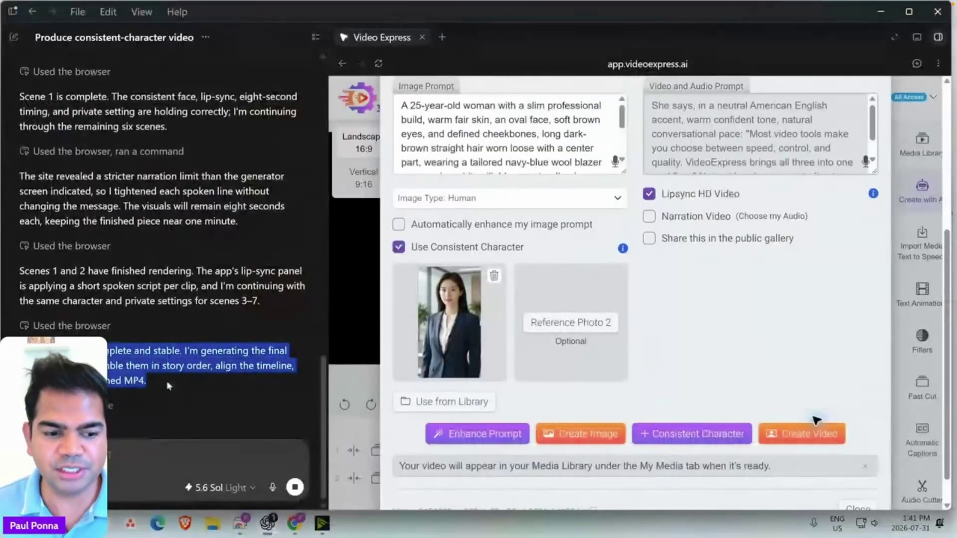
left_click(171, 383)
left_click_drag(200, 352, 236, 388)
left_click(236, 388)
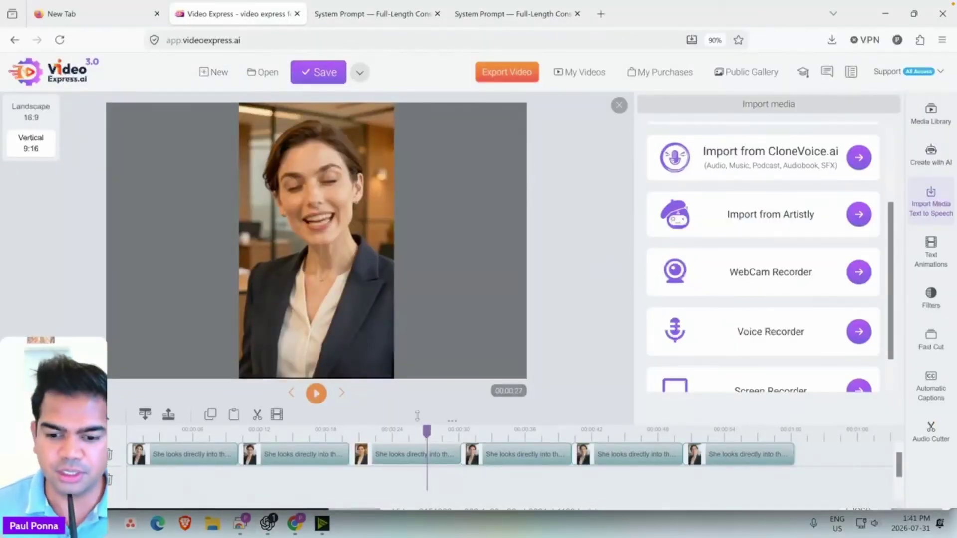
Return to VideoExpress and open the My AI Videos folder in the media library.
mouse_move(282, 141)
left_mouse_down()
mouse_move(400, 183)
mouse_move(326, 149)
left_mouse_up()
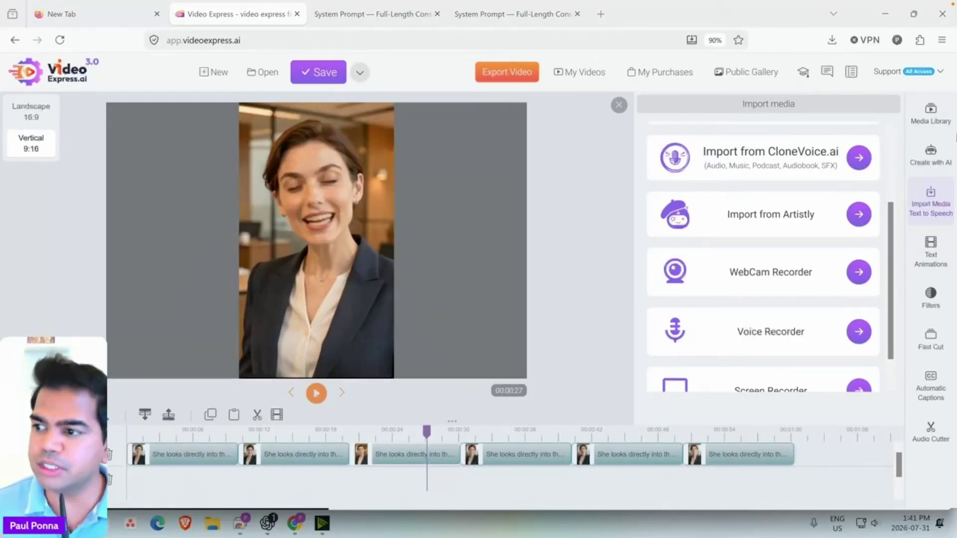
left_click(931, 113)
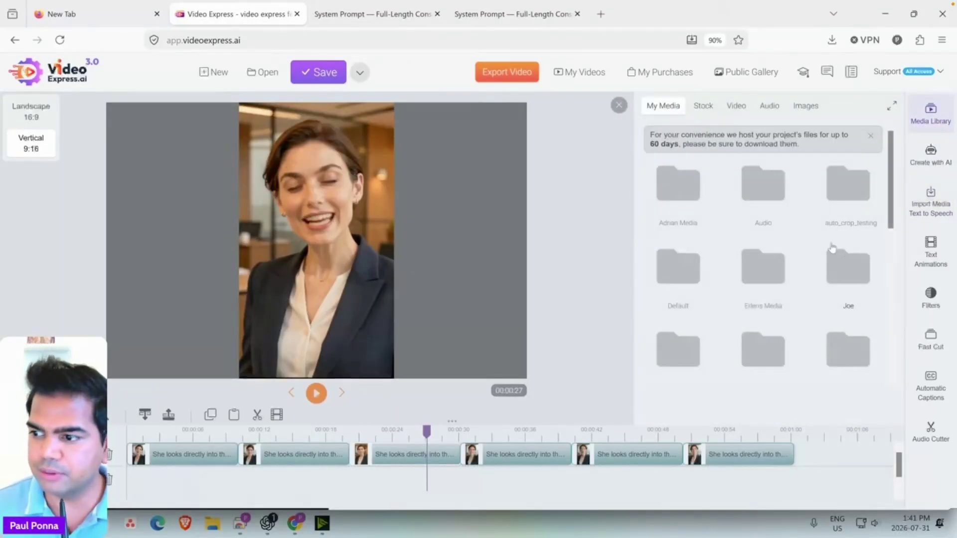
scroll(832, 247, "down", 1)
scroll(820, 263, "up", 2)
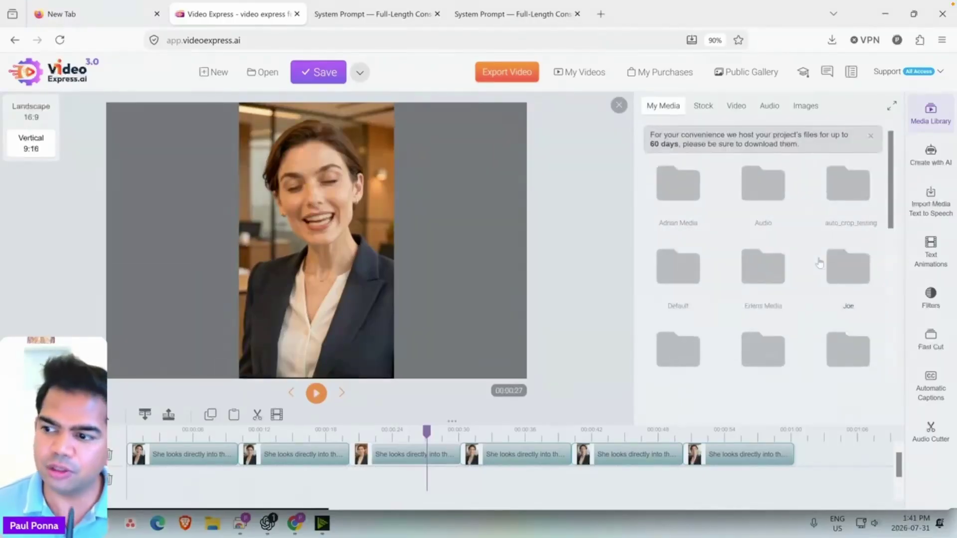
scroll(763, 210, "down", 5)
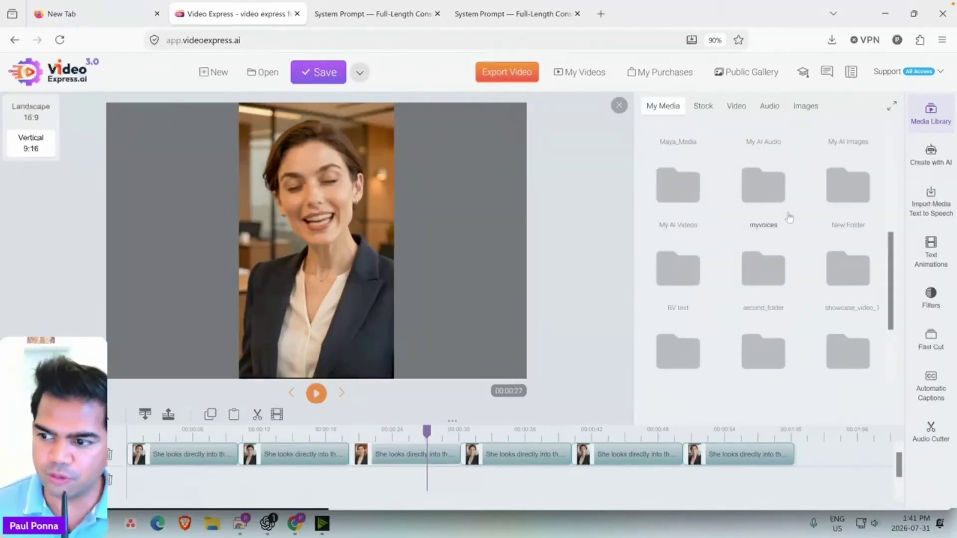
left_click(674, 191)
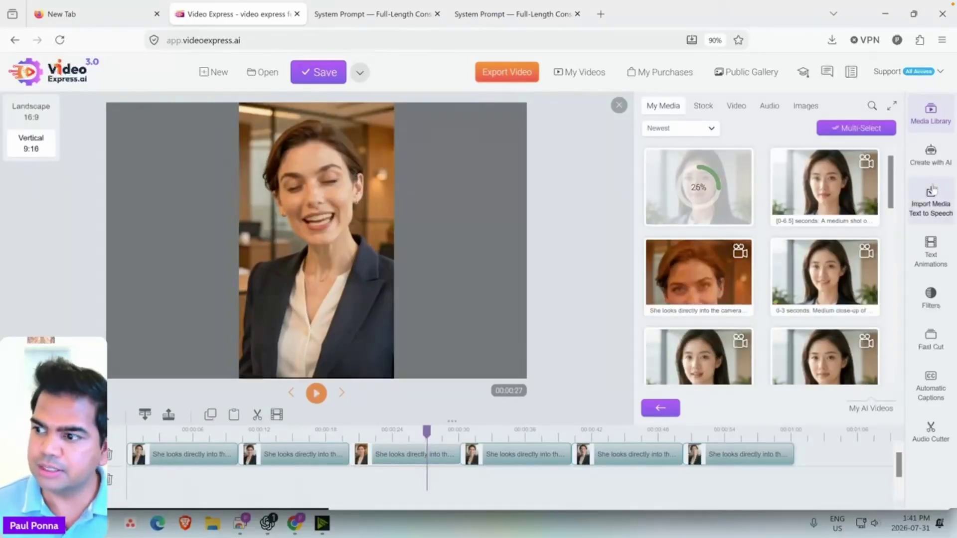
Play the orange-tinted spokesperson clip to about 0:04, pause it and close the player.
scroll(705, 200, "down", 2)
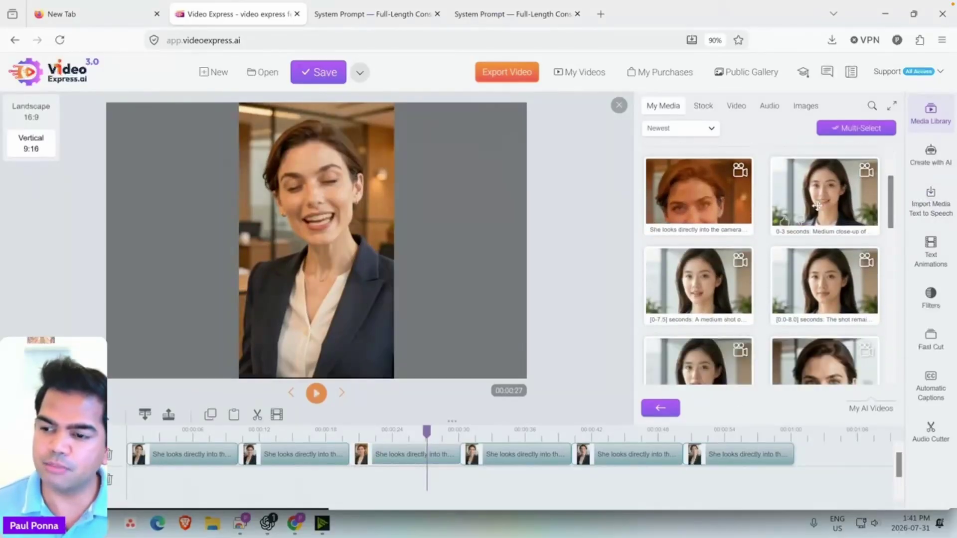
right_click(706, 199)
left_click(734, 210)
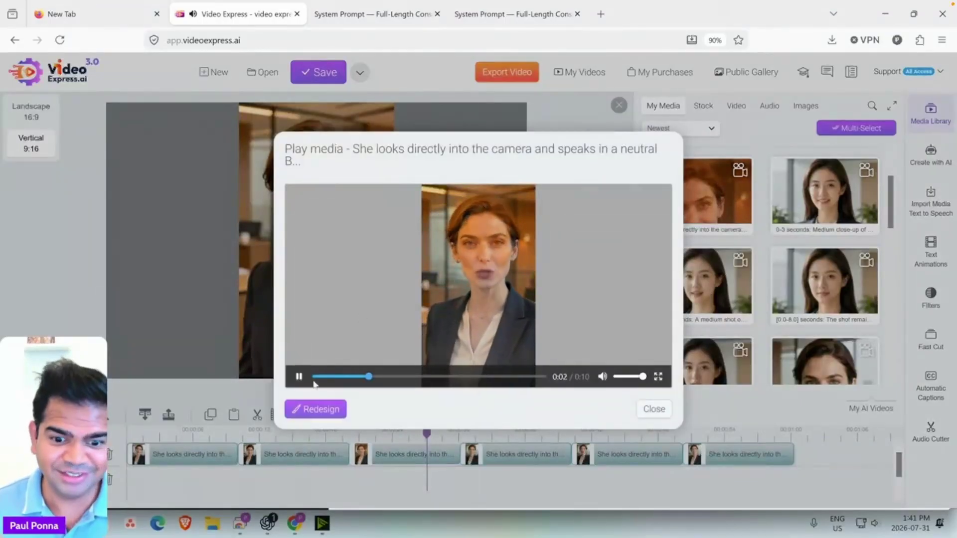
left_click(299, 376)
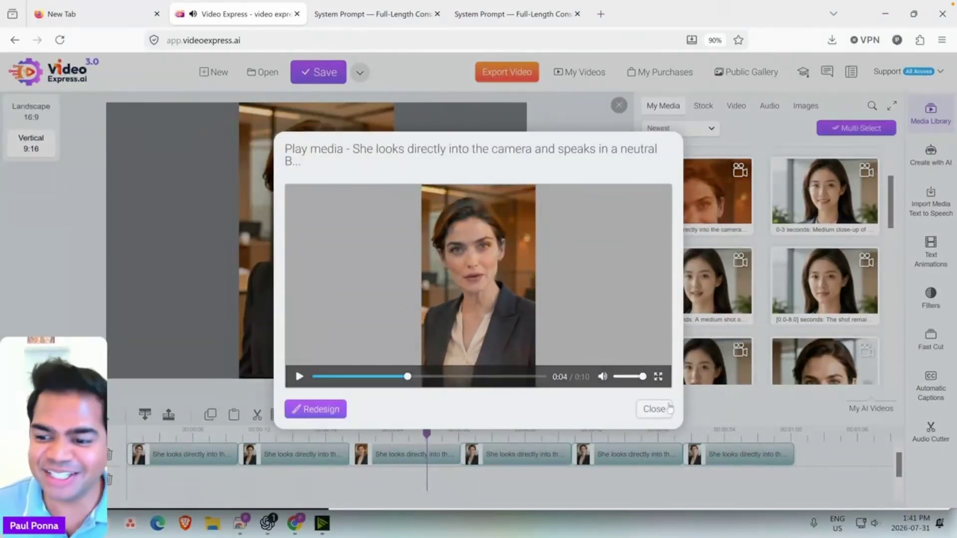
left_click(653, 409)
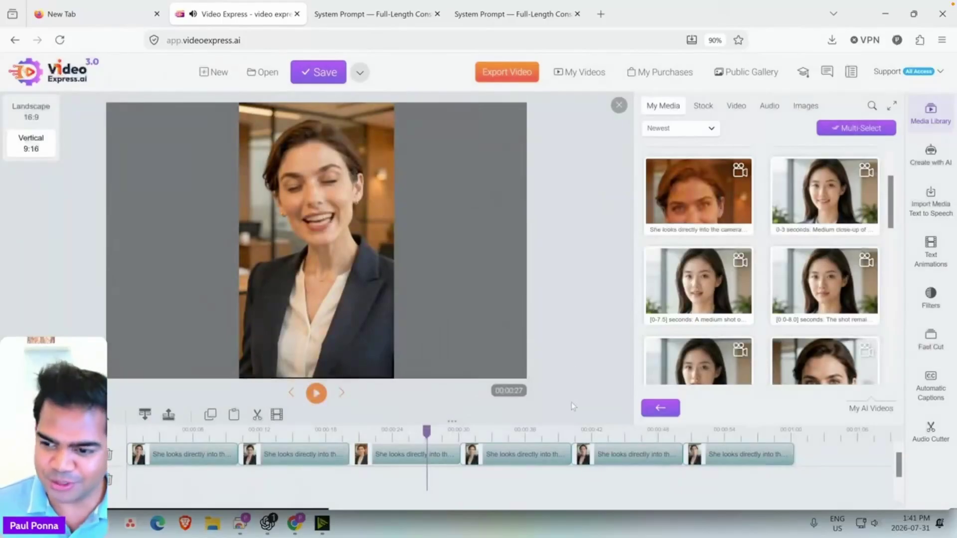
left_click(658, 409)
Close the media library and move the timeline playhead to 00:00:20, near the end of the second clip.
left_click(619, 105)
left_click(326, 430)
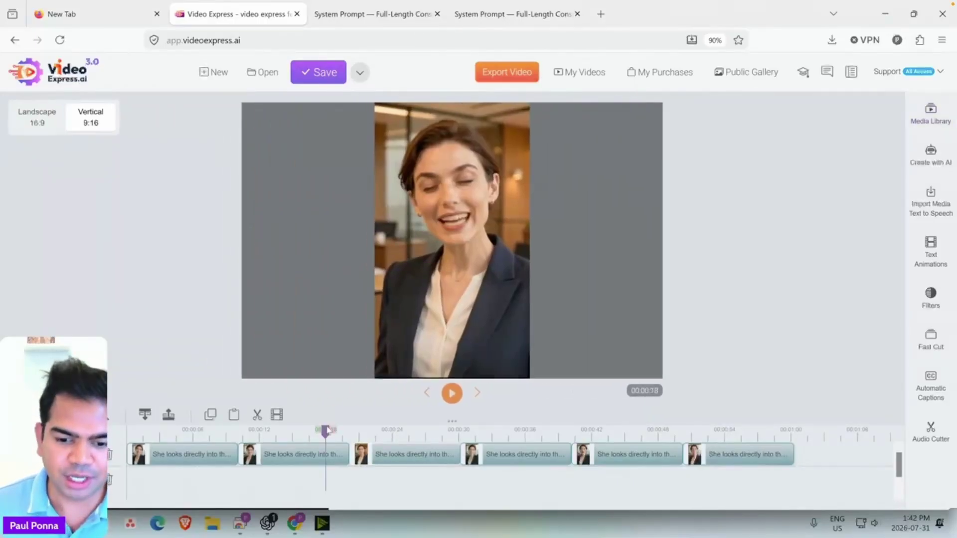
left_click_drag(327, 429, 344, 430)
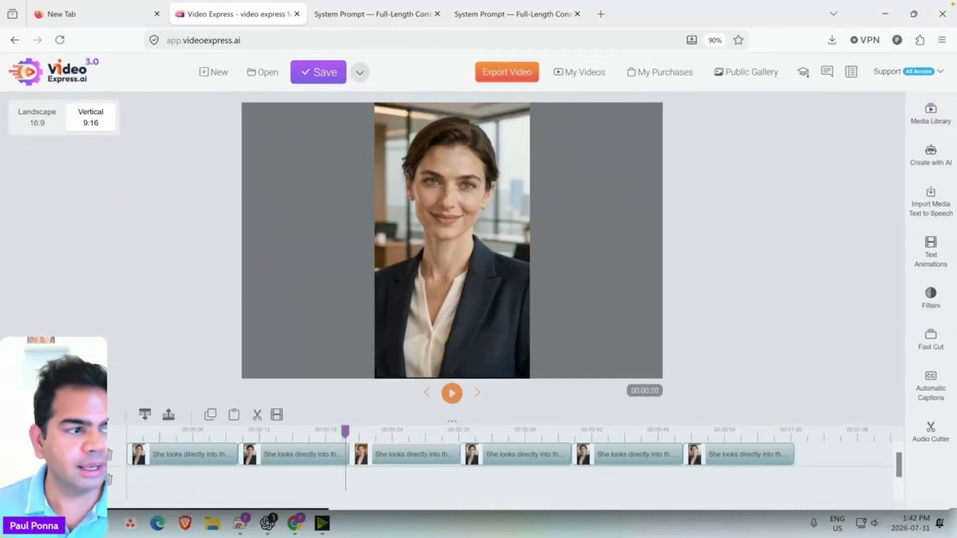
Circle the spokesperson in the preview, draw an arrow to the third timeline clip, and clear the markings.
mouse_move(360, 133)
left_mouse_down()
mouse_move(547, 193)
mouse_move(424, 400)
mouse_move(417, 97)
left_mouse_up()
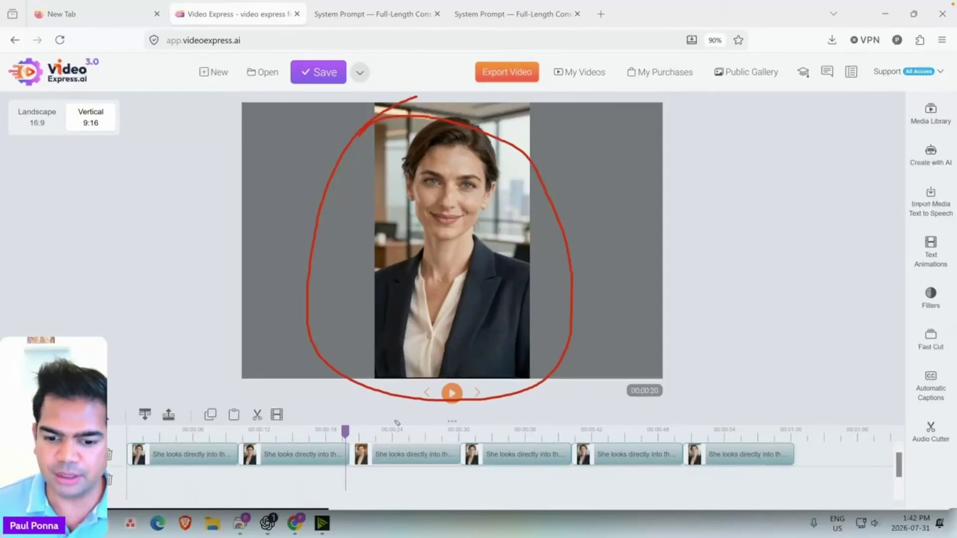
mouse_move(399, 413)
left_mouse_down()
mouse_move(397, 442)
mouse_move(410, 424)
left_mouse_up()
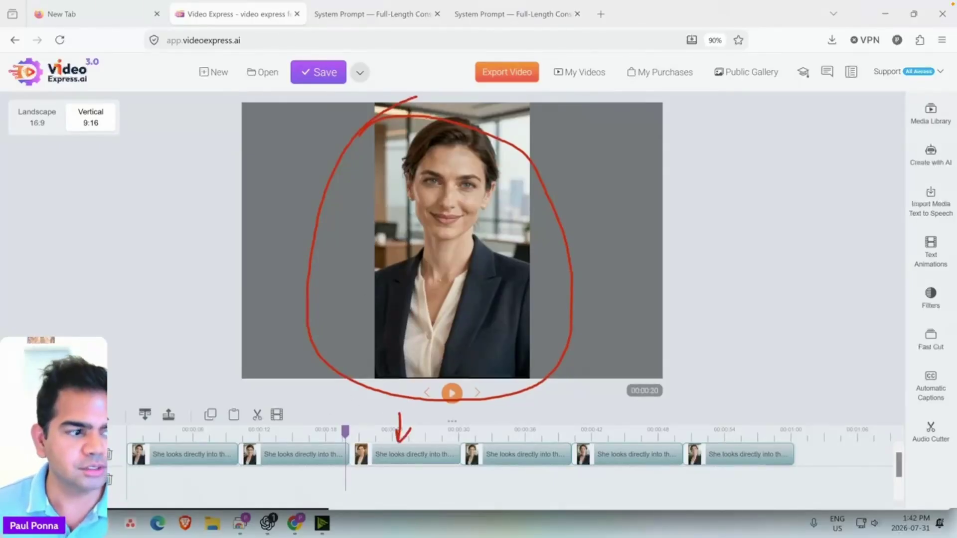
key("Escape")
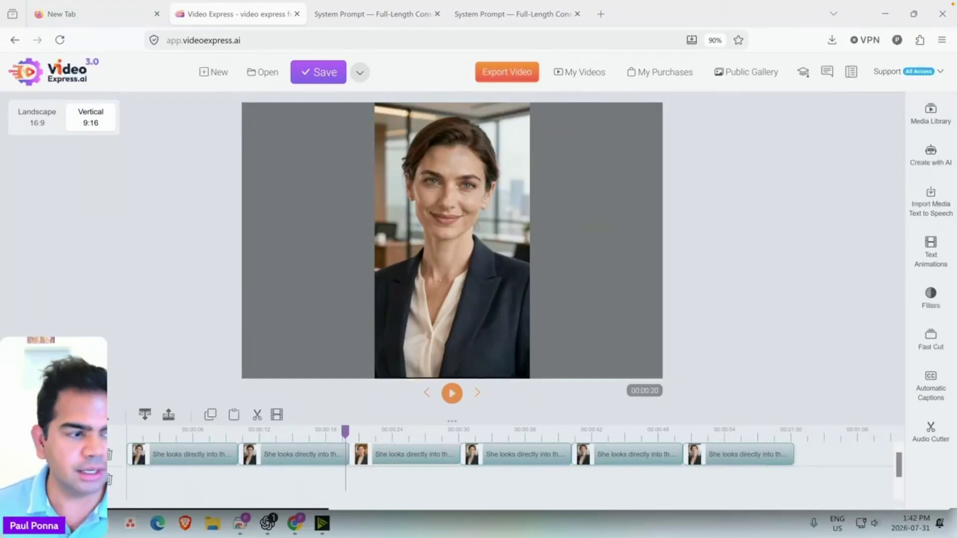
Circle the Save Frame tool with an arrow pointing to it, and clear the markings.
mouse_move(272, 403)
left_mouse_down()
mouse_move(292, 401)
mouse_move(297, 426)
mouse_move(281, 434)
mouse_move(268, 419)
mouse_move(273, 399)
left_mouse_up()
mouse_move(289, 350)
left_mouse_down()
mouse_move(288, 395)
mouse_move(279, 383)
left_mouse_up()
left_click_drag(286, 393, 305, 380)
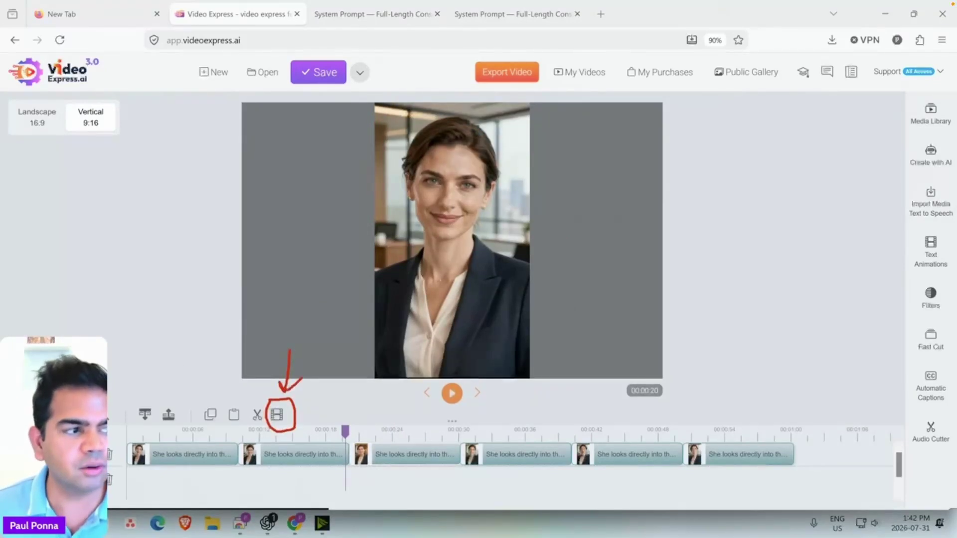
key("Escape")
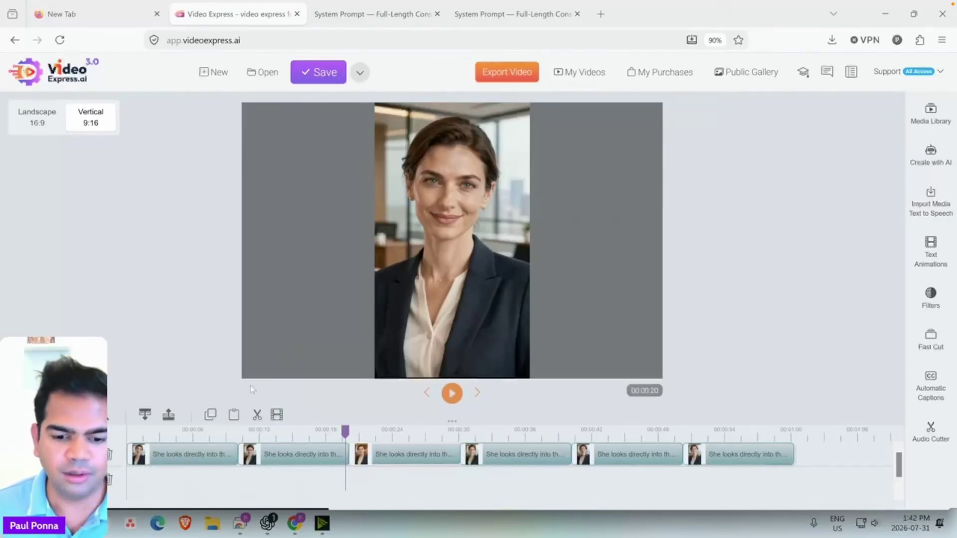
Save the current preview frame with the title "female businesswoman".
left_click(277, 415)
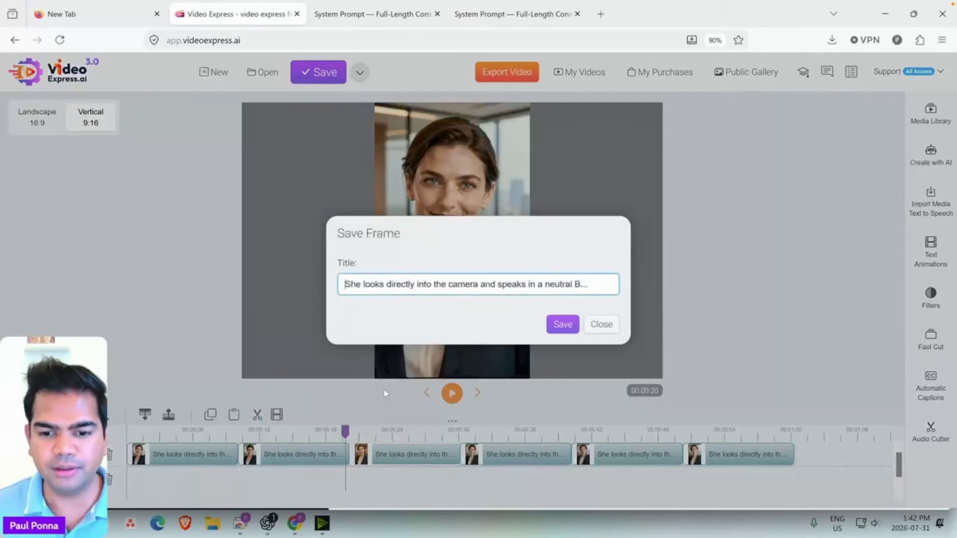
left_click_drag(387, 285, 573, 286)
triple_click(573, 285)
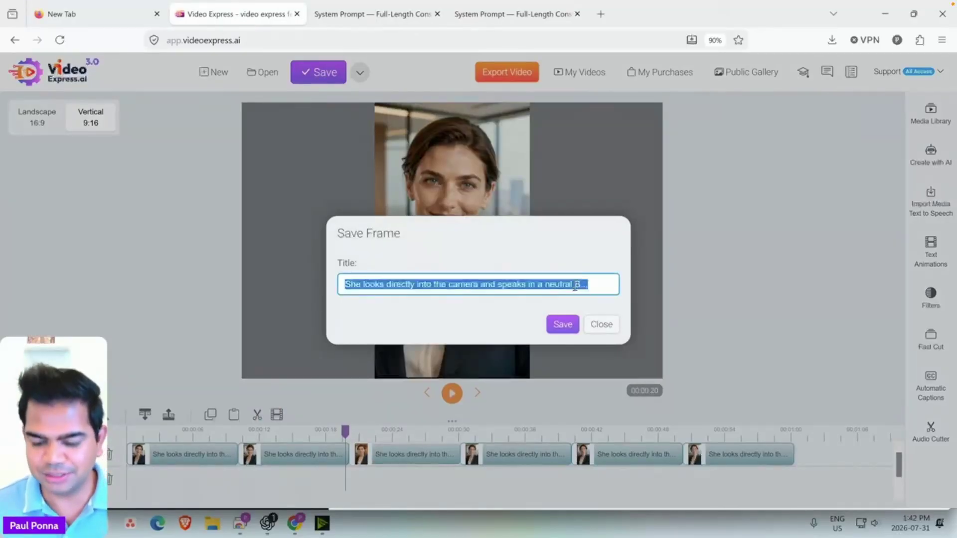
key("BackSpace")
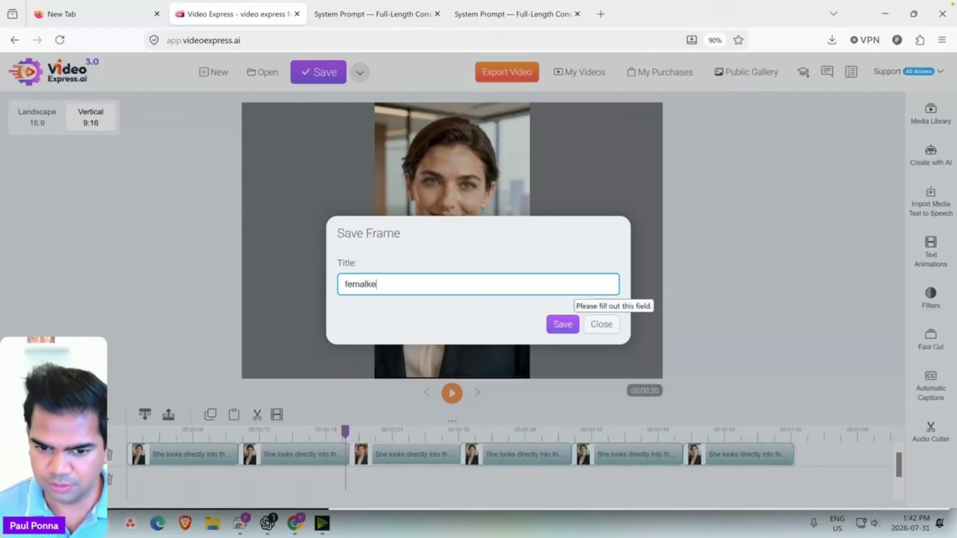
type("female busines")
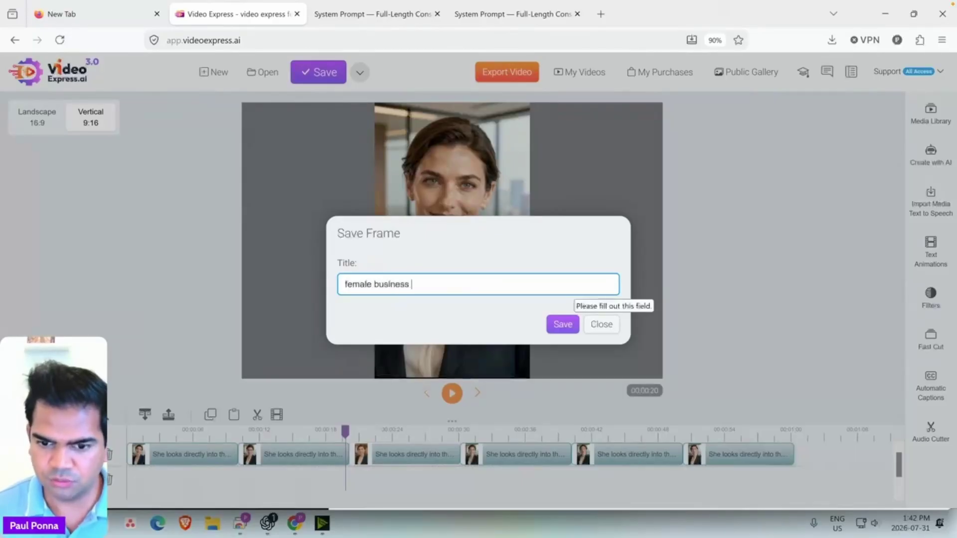
type("swoman")
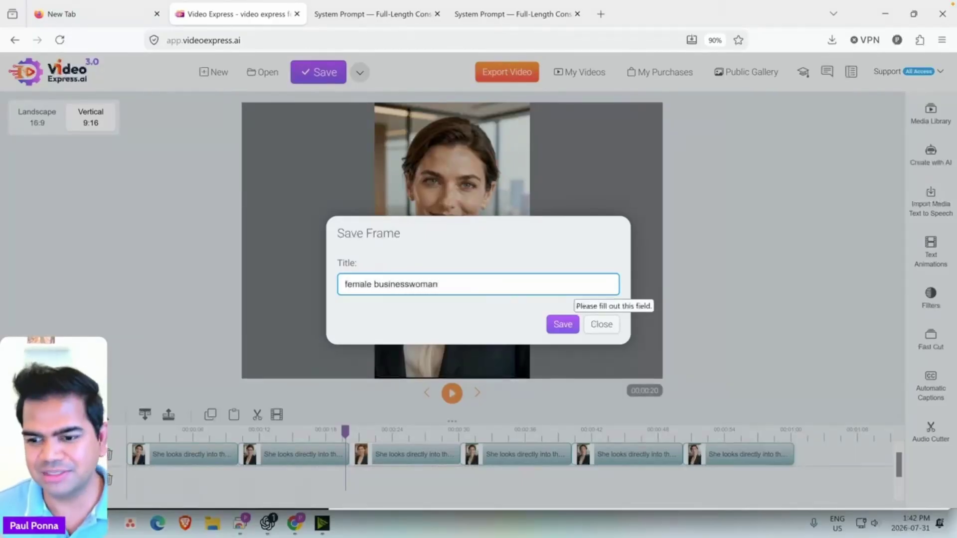
left_click(562, 324)
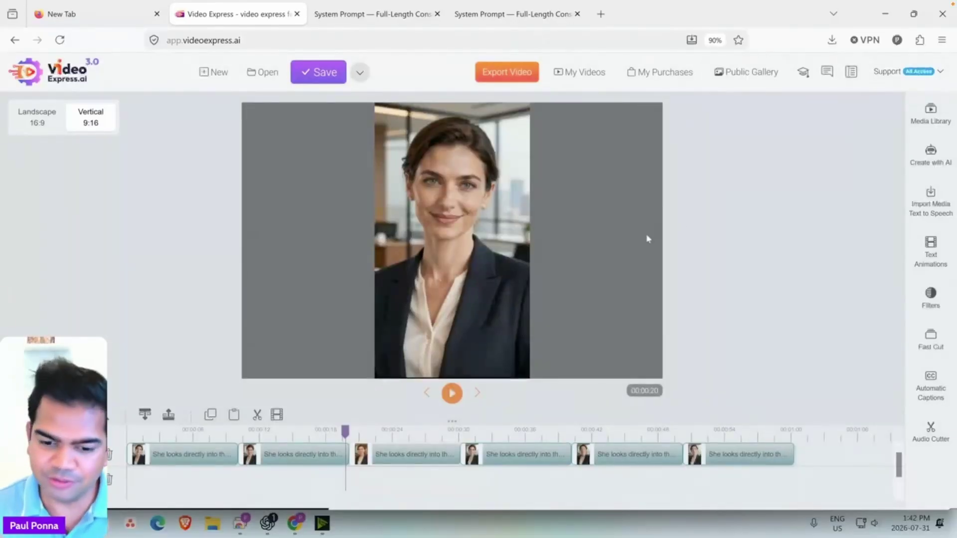
View the properties of the third timeline clip and close them.
right_click(418, 454)
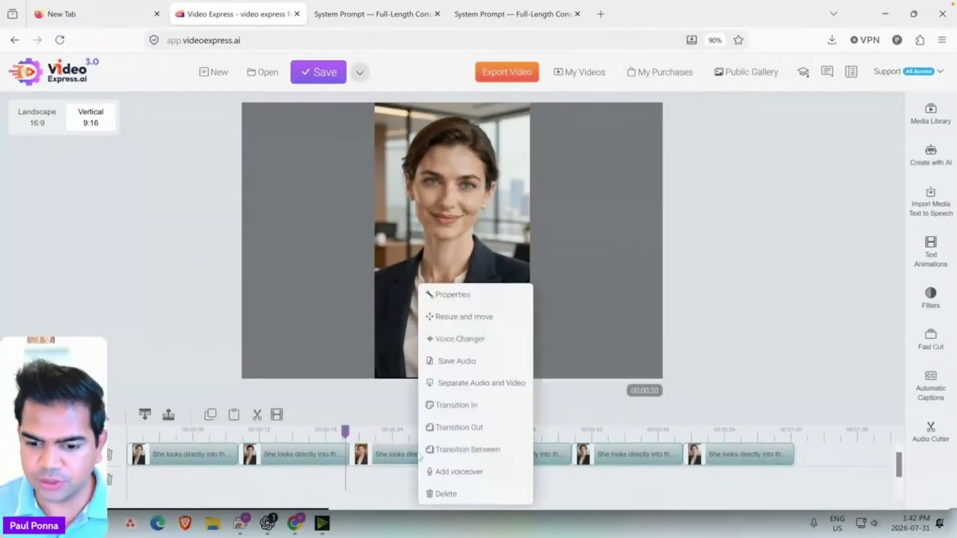
left_click(454, 294)
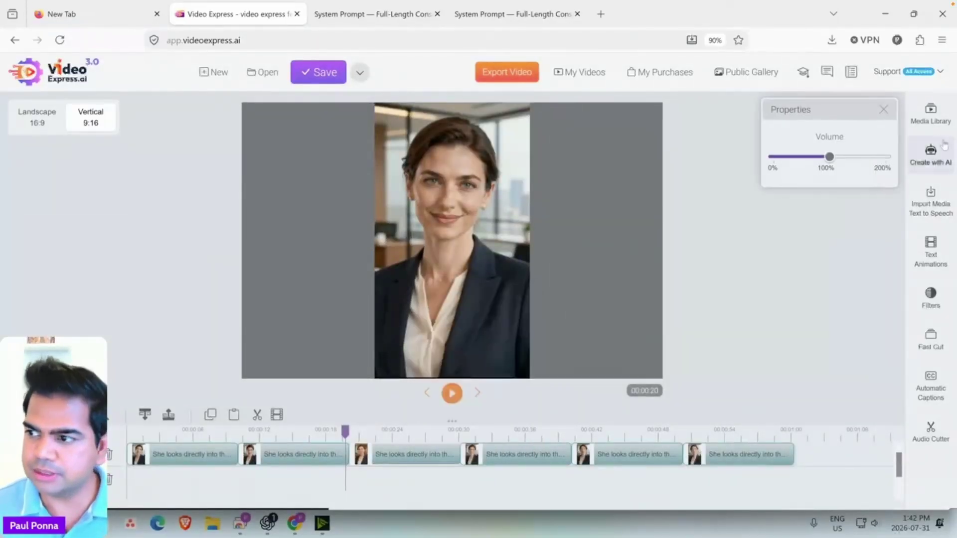
left_click(885, 109)
Open the details of the orange-tinted businesswoman clip in the My AI Videos folder of the Media Library.
left_click(930, 119)
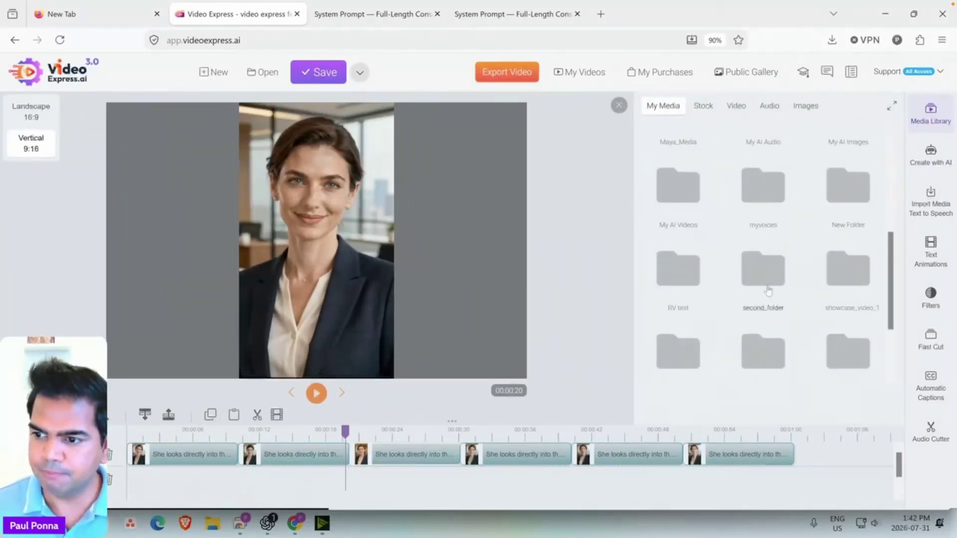
left_click(686, 195)
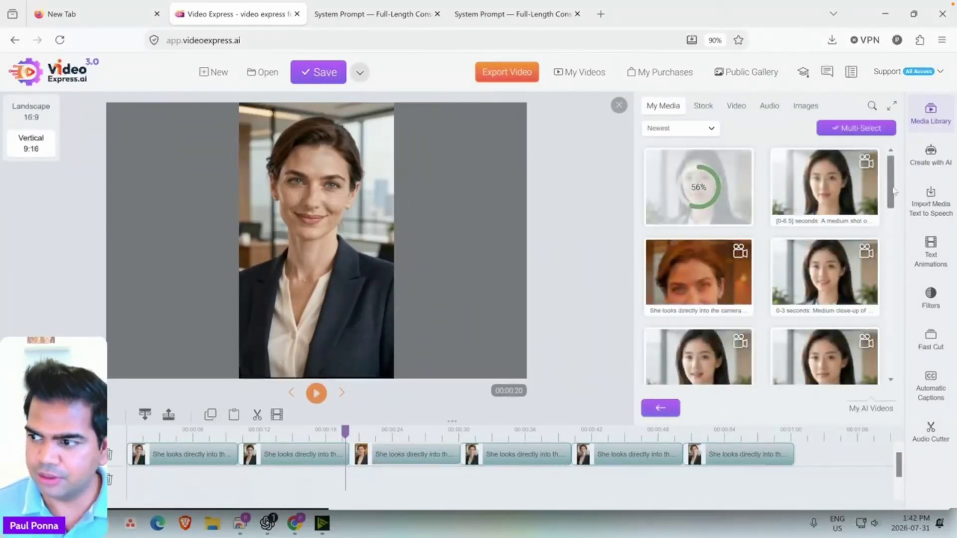
scroll(693, 195, "down", 2)
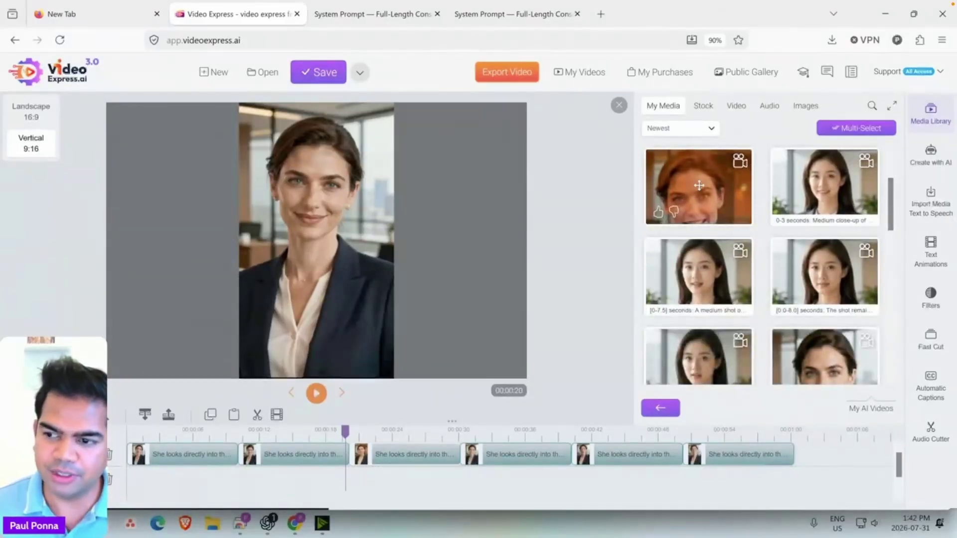
right_click(696, 181)
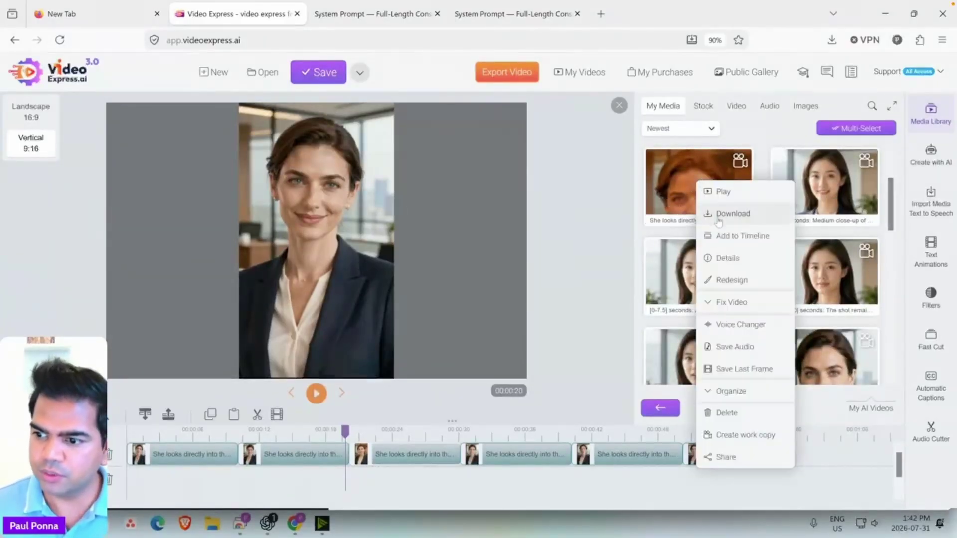
left_click(729, 260)
Highlight the image prompt and the video prompt text in the clip's details.
left_click_drag(493, 145, 596, 268)
left_click_drag(543, 287, 588, 373)
scroll(589, 316, "down", 2)
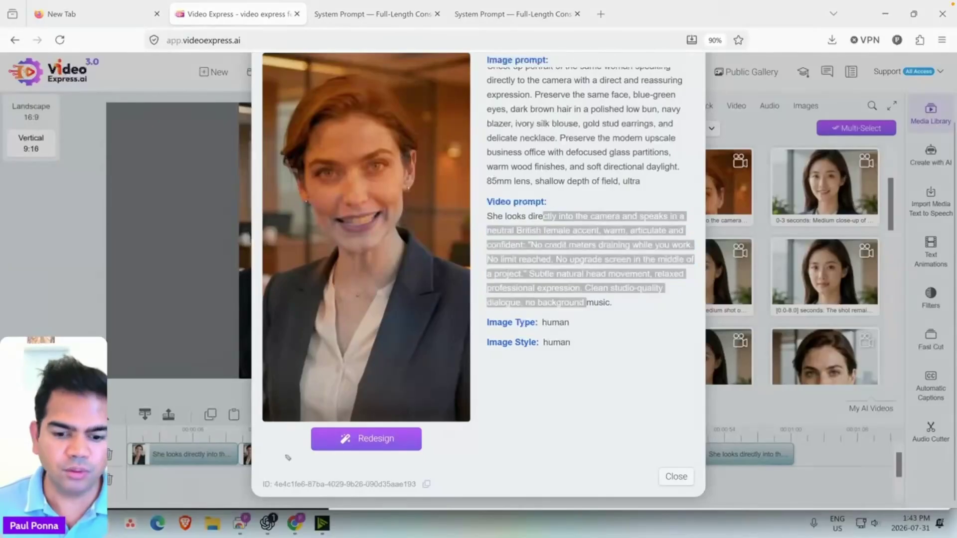
Circle the Redesign option and open the clip for redesign with its existing prompts.
mouse_move(320, 464)
left_mouse_down()
mouse_move(384, 422)
mouse_move(371, 464)
left_mouse_up()
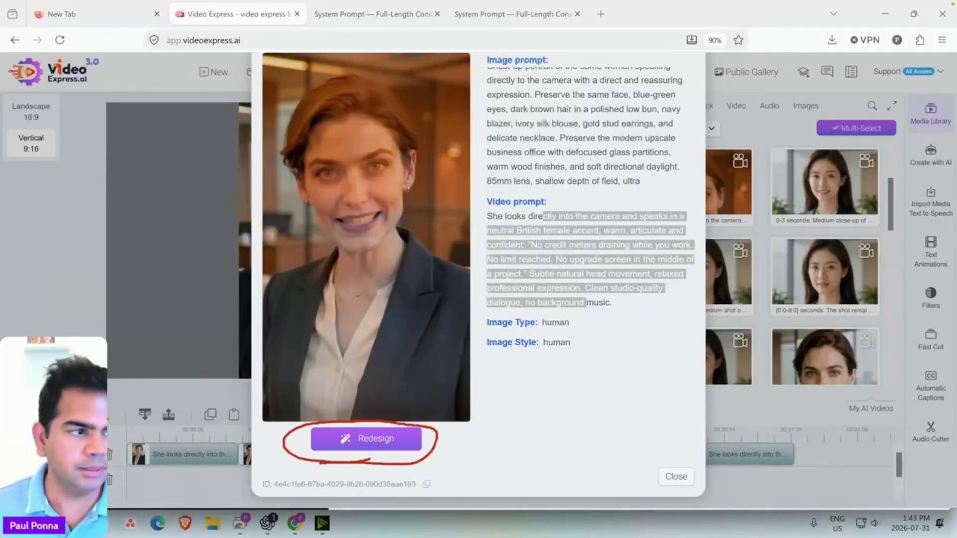
left_click(363, 438)
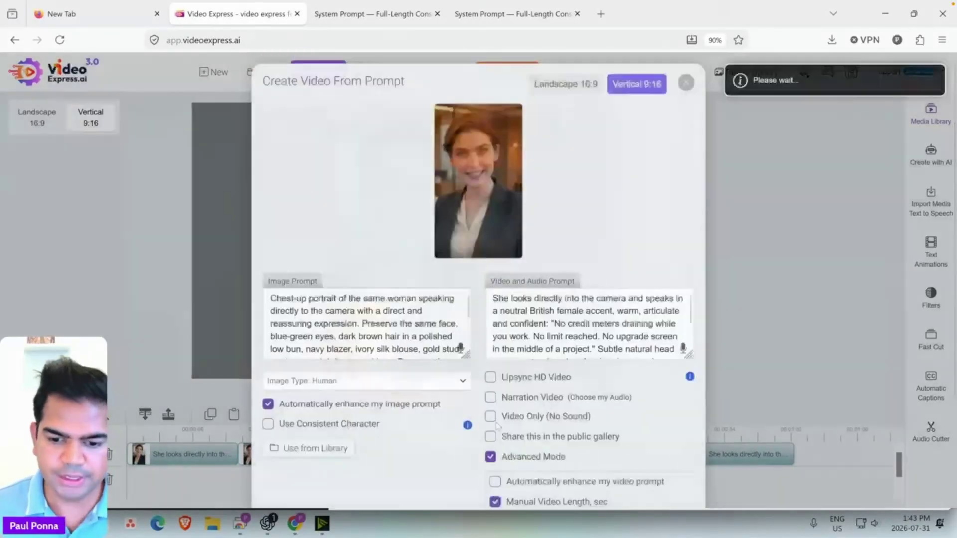
mouse_move(486, 162)
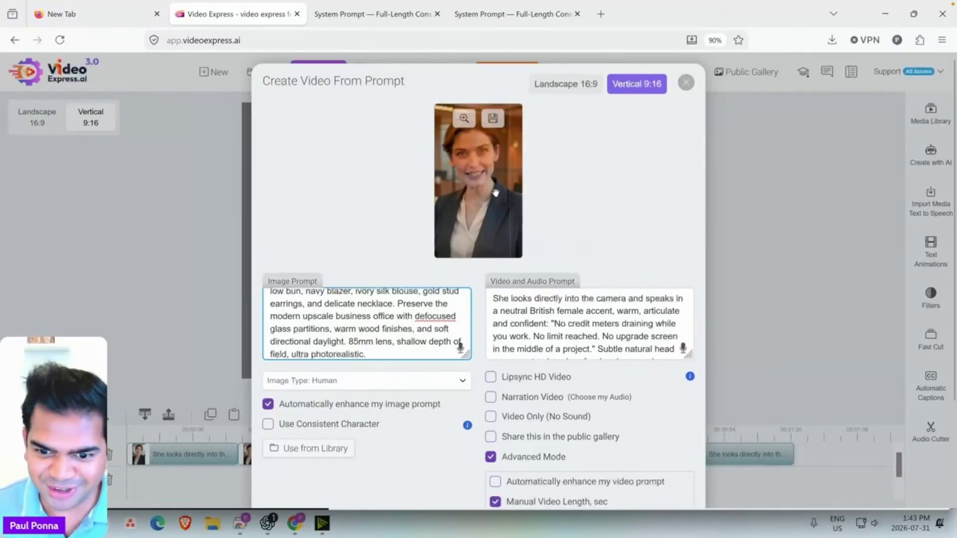
scroll(494, 194, "down", 3)
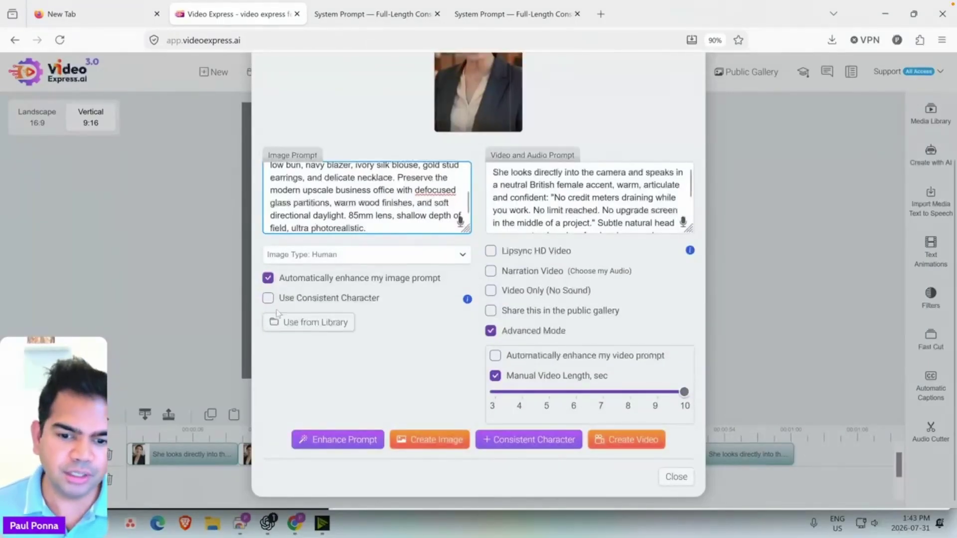
Enable Use Consistent Character for the redesign and mark the Reference Photo slot.
left_click(134, 322)
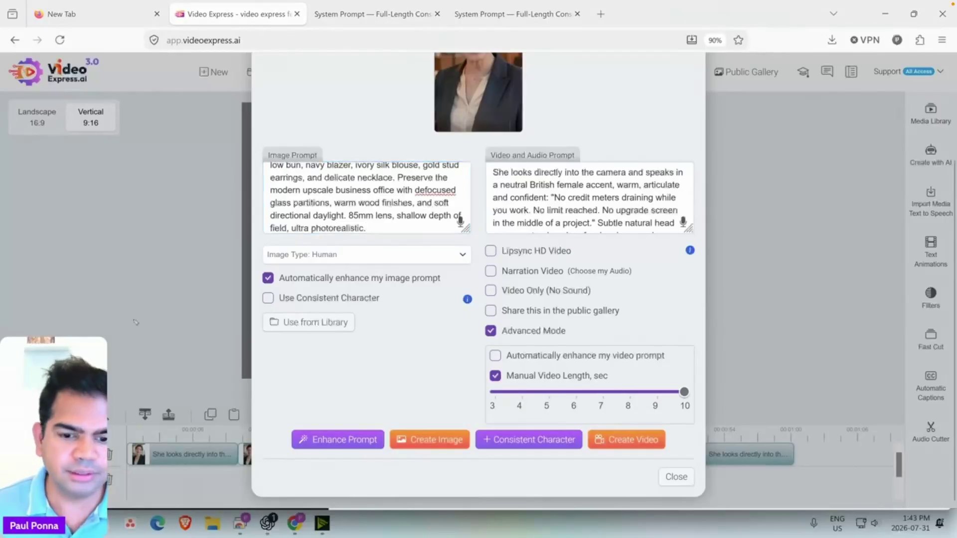
left_click_drag(281, 293, 285, 287)
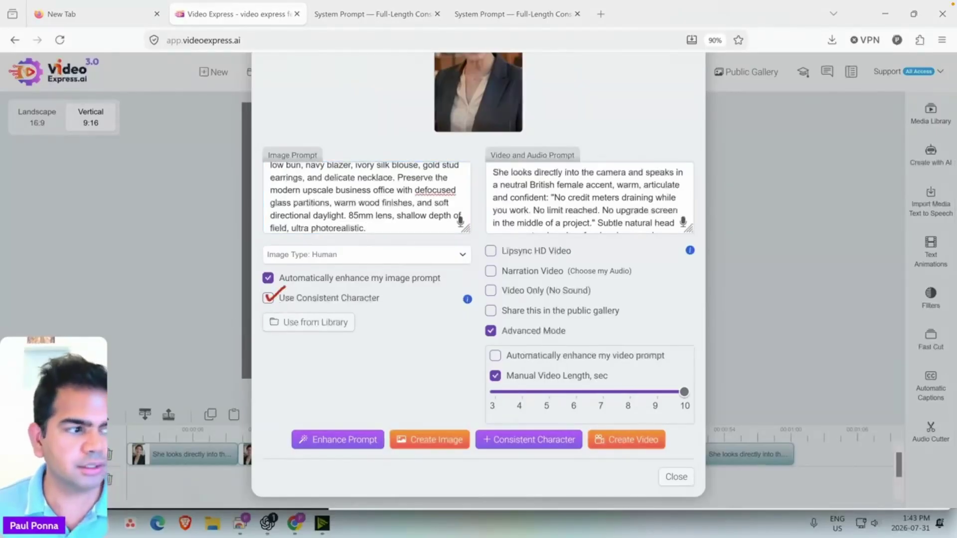
left_click(269, 298)
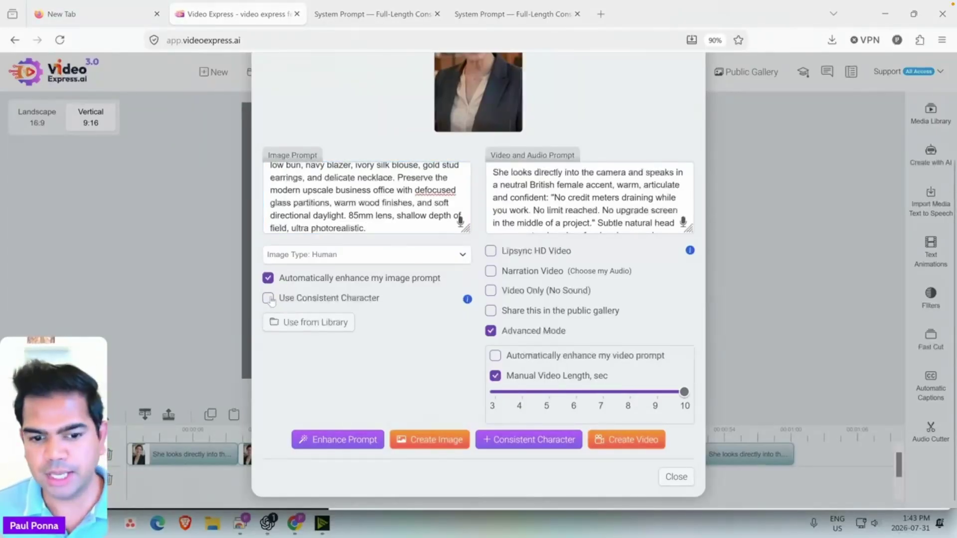
left_click(599, 350)
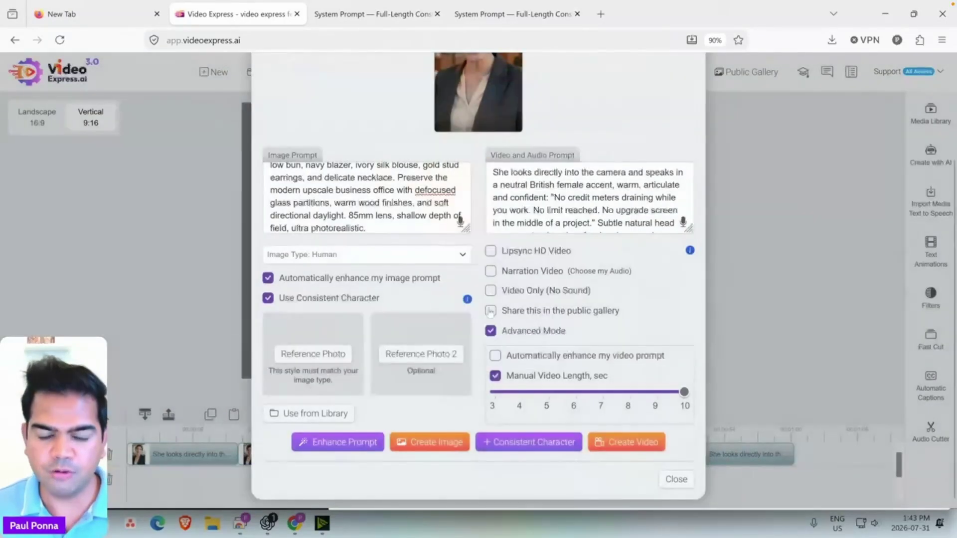
left_click(331, 358)
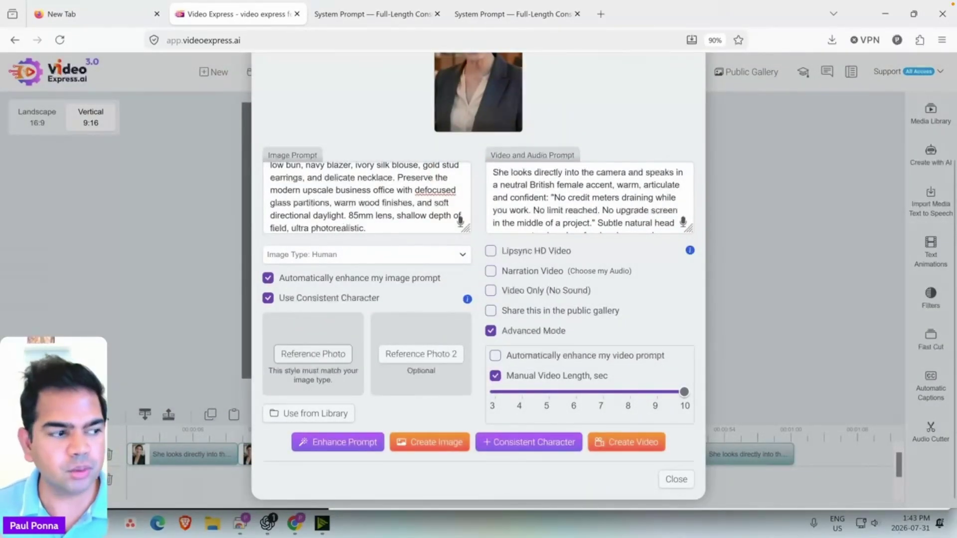
mouse_move(313, 397)
left_mouse_down()
mouse_move(260, 417)
mouse_move(374, 412)
mouse_move(301, 402)
left_mouse_up()
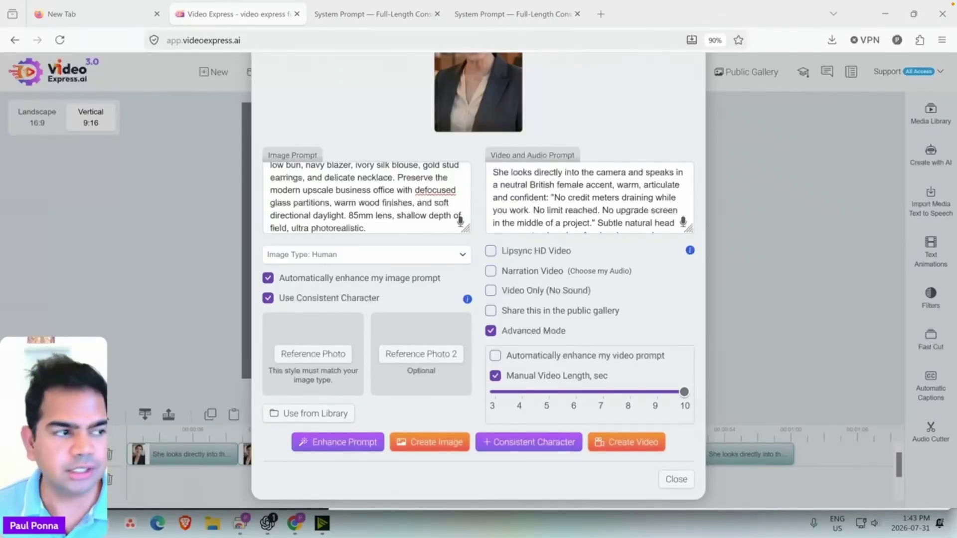
Add the saved "female businesswoman" frame from the My AI Images library folder as the source image for the video.
left_click(342, 413)
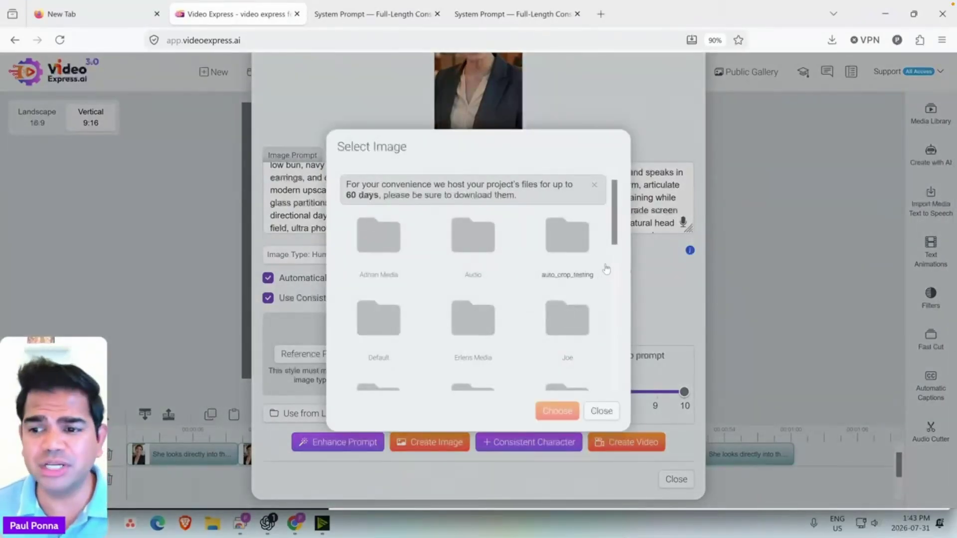
scroll(606, 284, "down", 3)
scroll(606, 288, "down", 2)
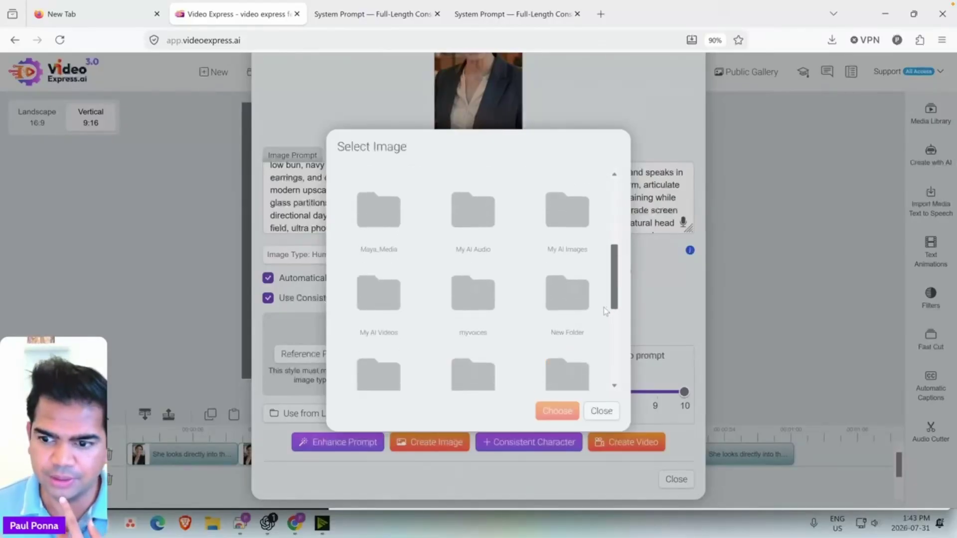
left_click(570, 227)
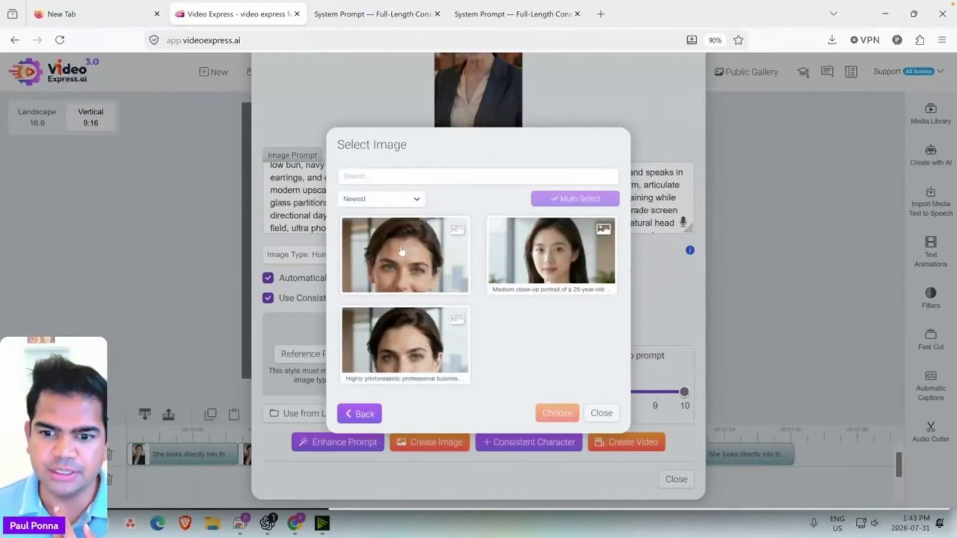
left_click(399, 260)
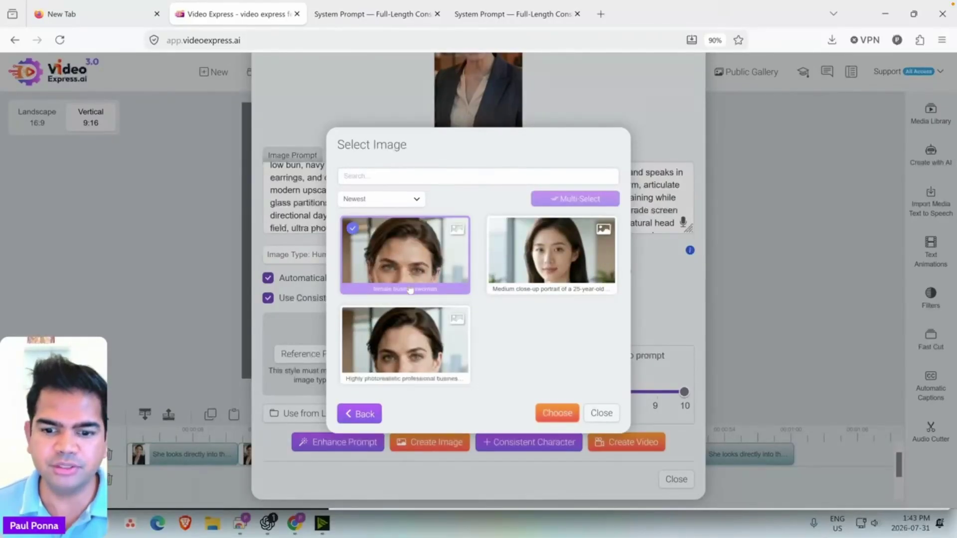
left_click(551, 414)
scroll(550, 415, "up", 3)
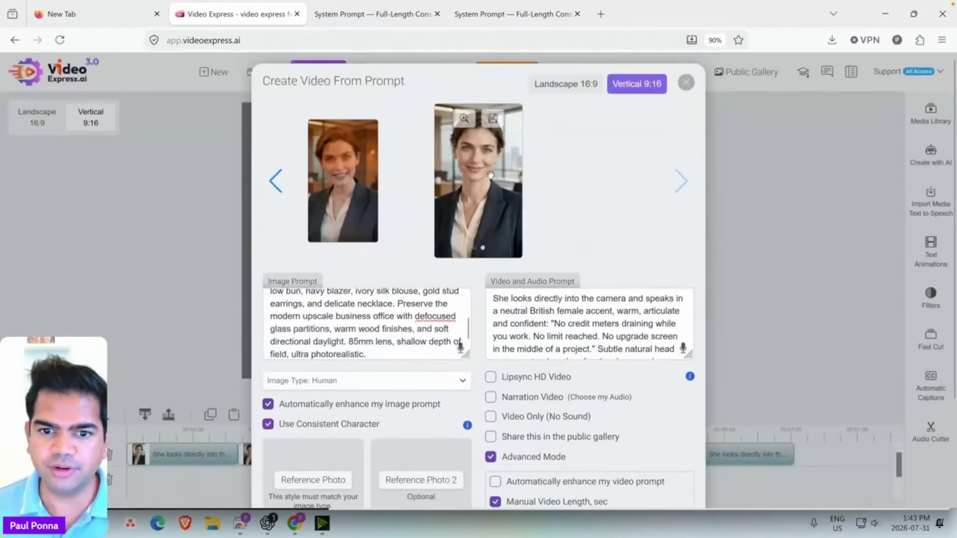
Review the image prompt, the video and audio prompt, and the generation options of the redesign.
left_click(398, 347)
scroll(587, 316, "down", 2)
scroll(587, 316, "up", 2)
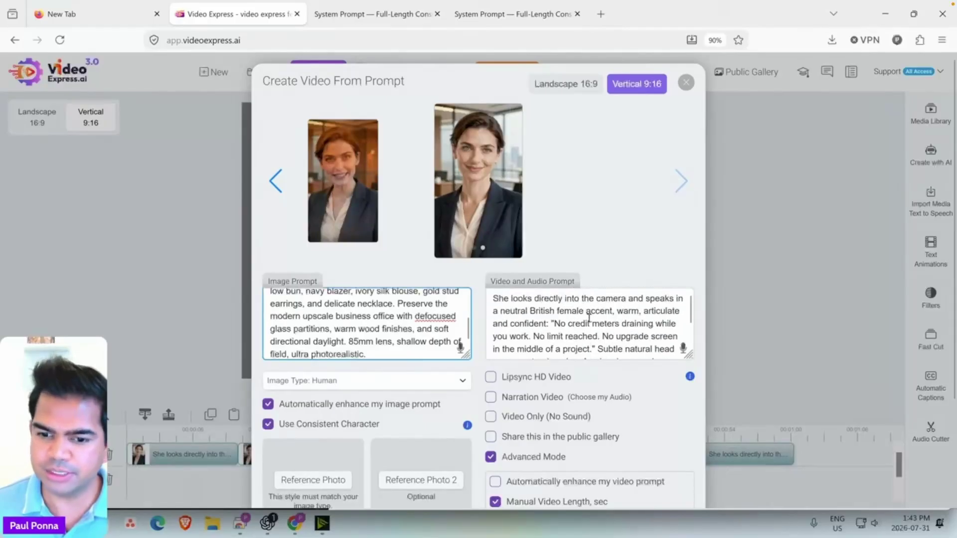
scroll(416, 351, "down", 1)
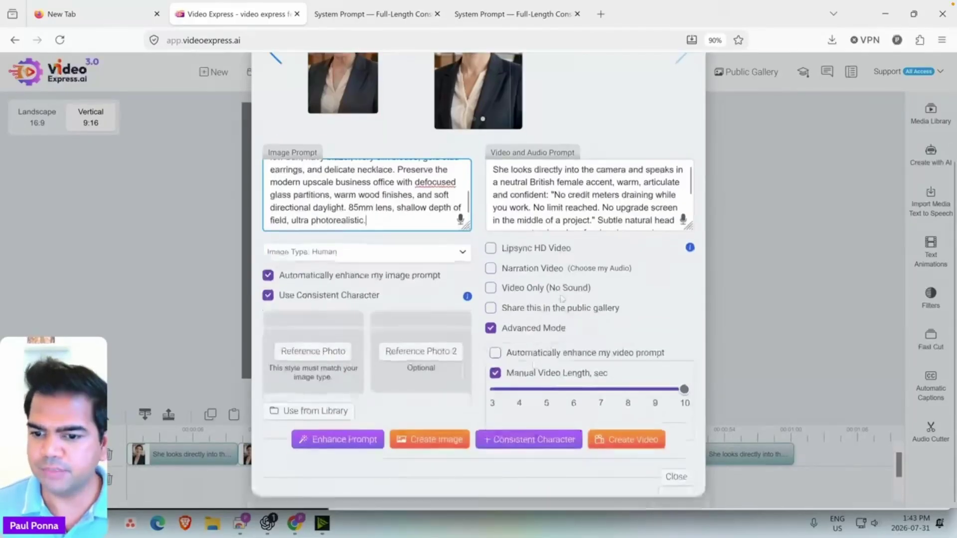
scroll(532, 372, "down", 3)
Try the Lipsync HD Video option, view its audio script dialog without creating anything, and disable the option again.
left_click(491, 249)
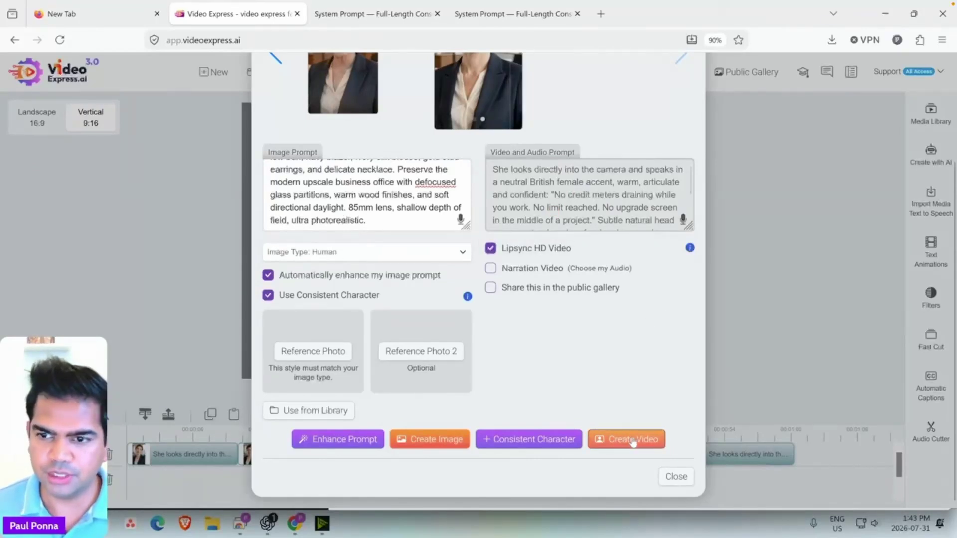
left_click(633, 441)
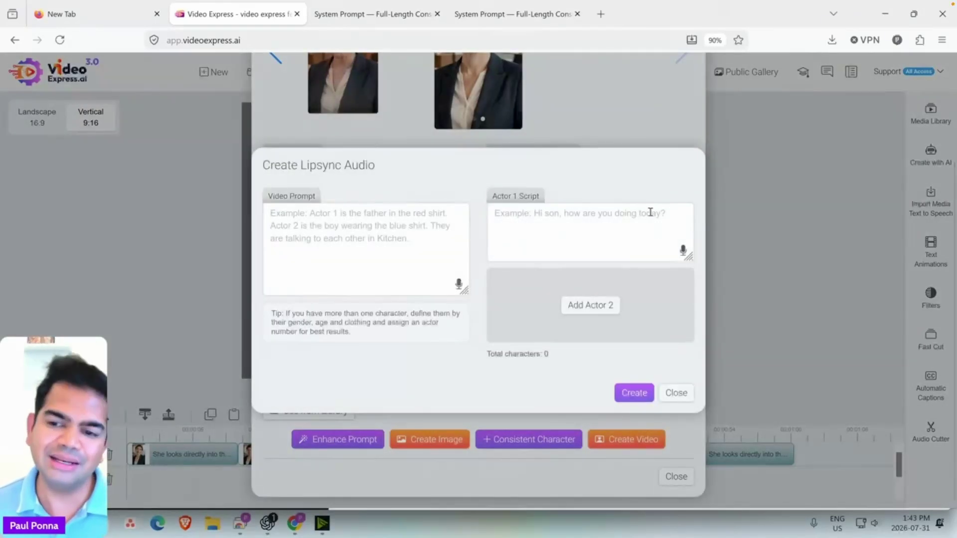
left_click(678, 392)
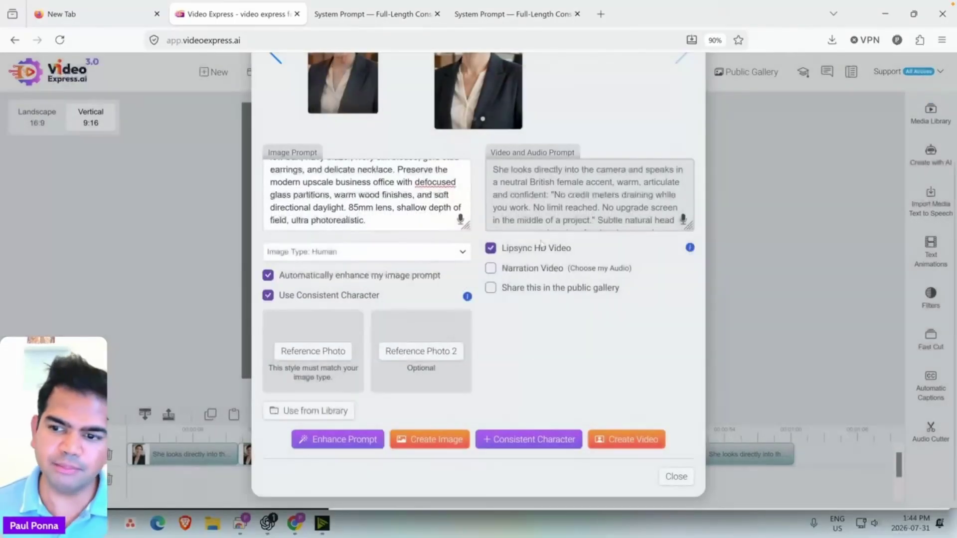
left_click(490, 254)
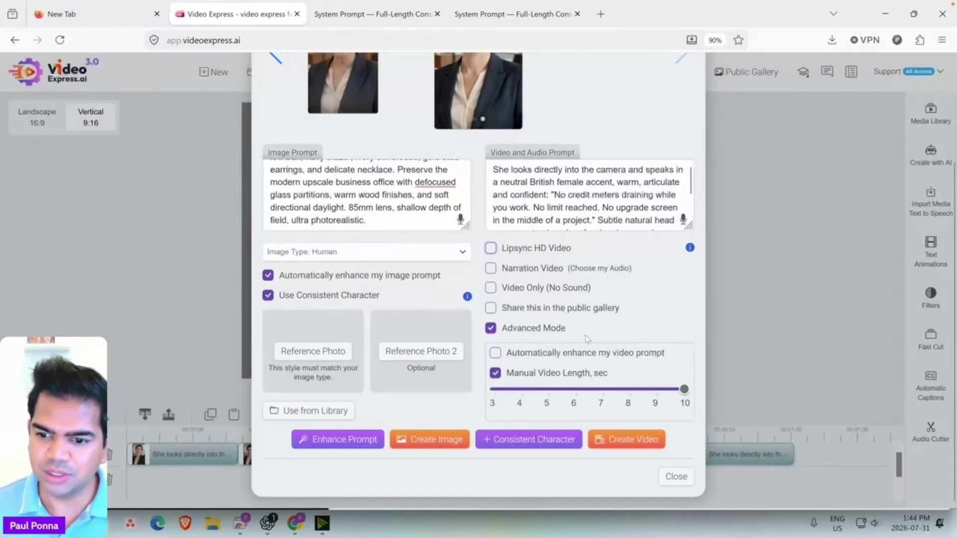
Toggle the Manual Video Length setting off and back on to demonstrate it.
left_click(495, 373)
left_click(495, 373)
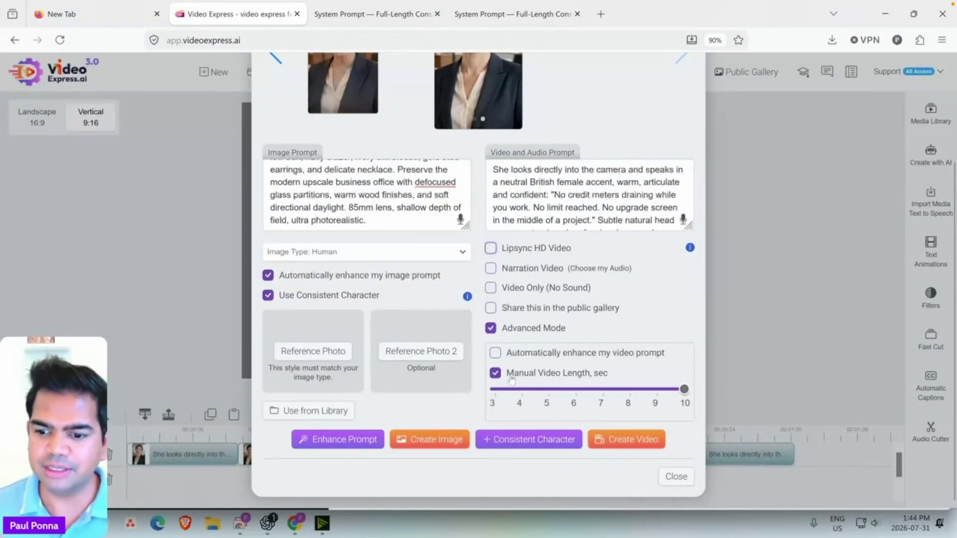
left_click(495, 373)
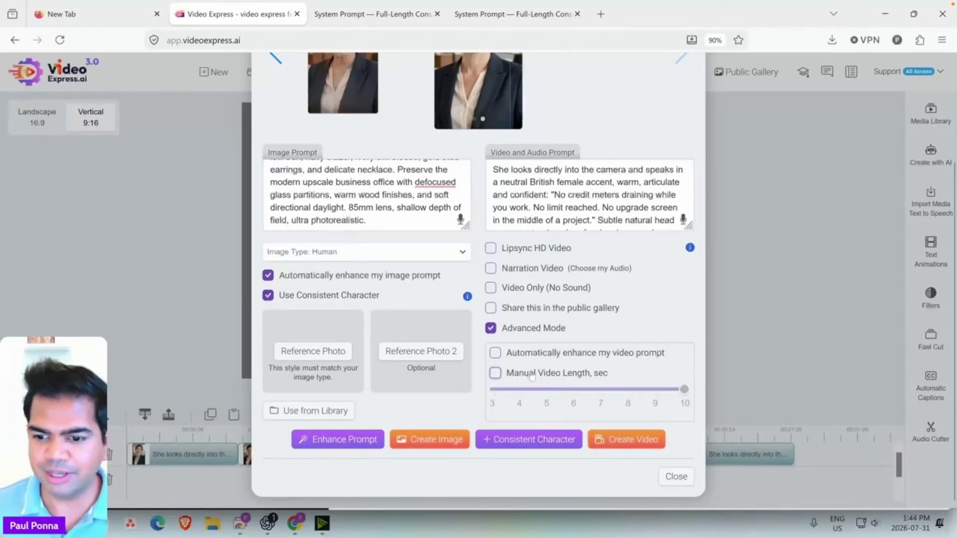
left_click(495, 373)
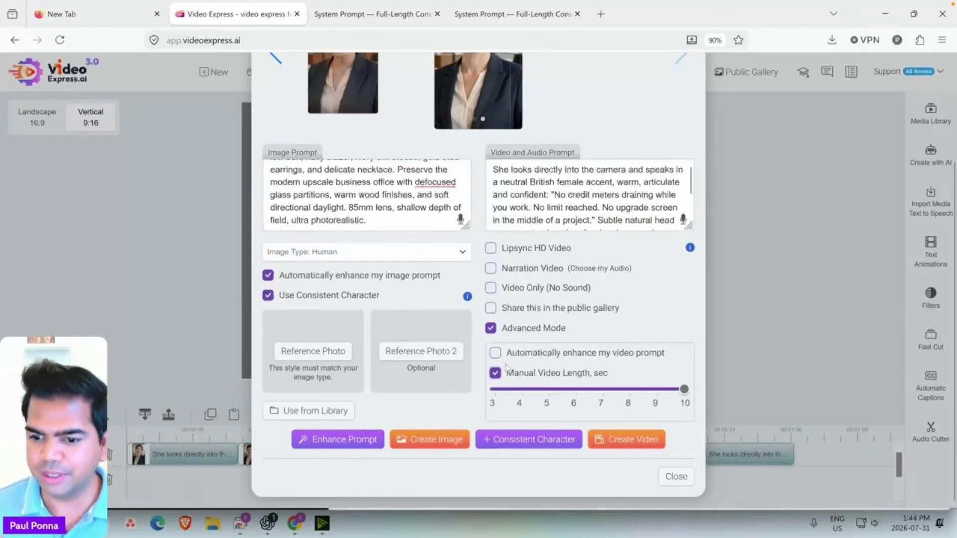
Point out the spoken line in the video prompt and create the video from the "female businesswoman" image.
left_click_drag(555, 193, 533, 209)
left_click(559, 204)
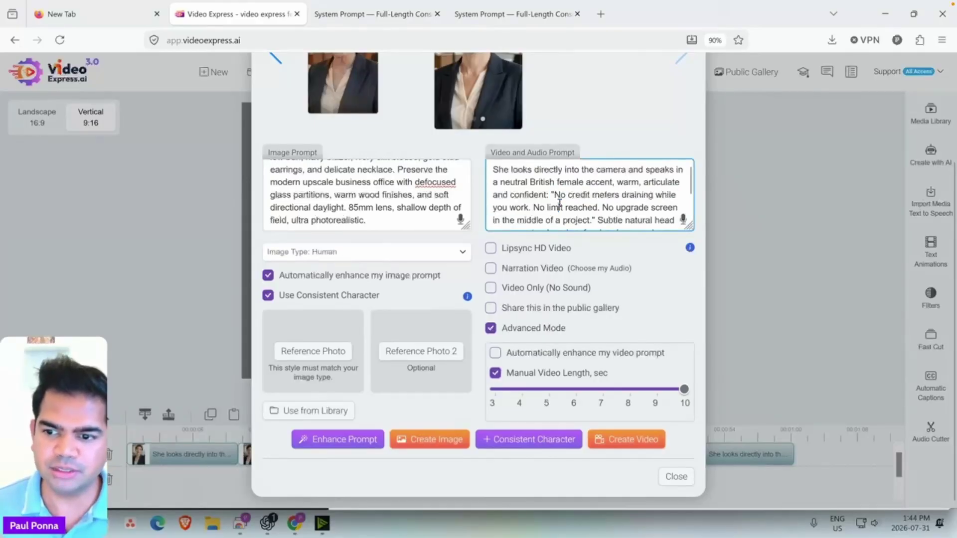
left_click(643, 441)
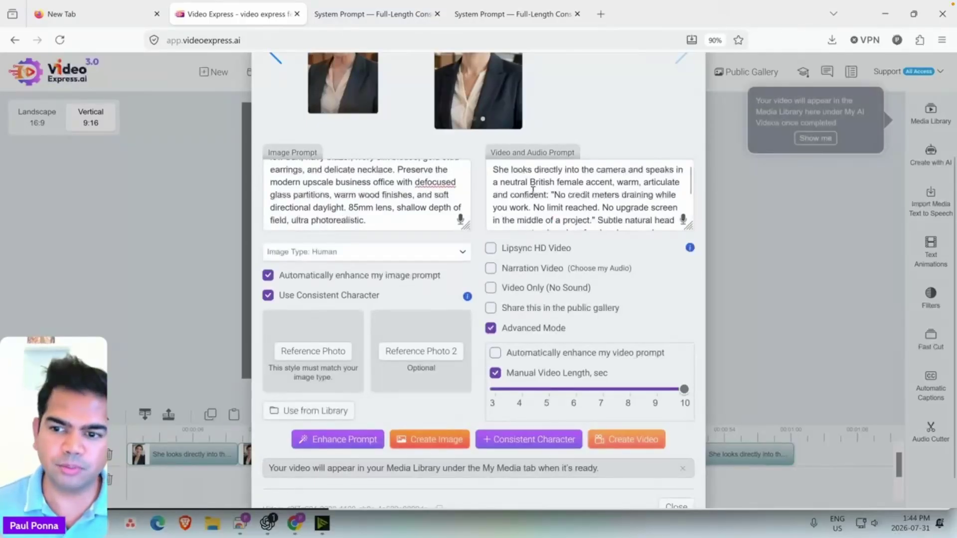
Highlight "neutral British female accent" in the video prompt and close the video creation window.
left_click_drag(500, 183, 609, 182)
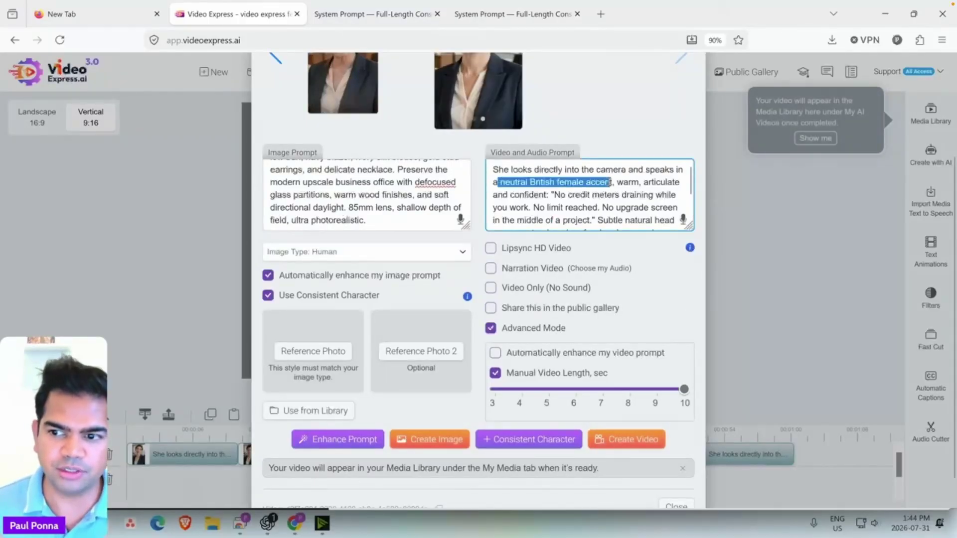
left_click(610, 183)
left_click(677, 508)
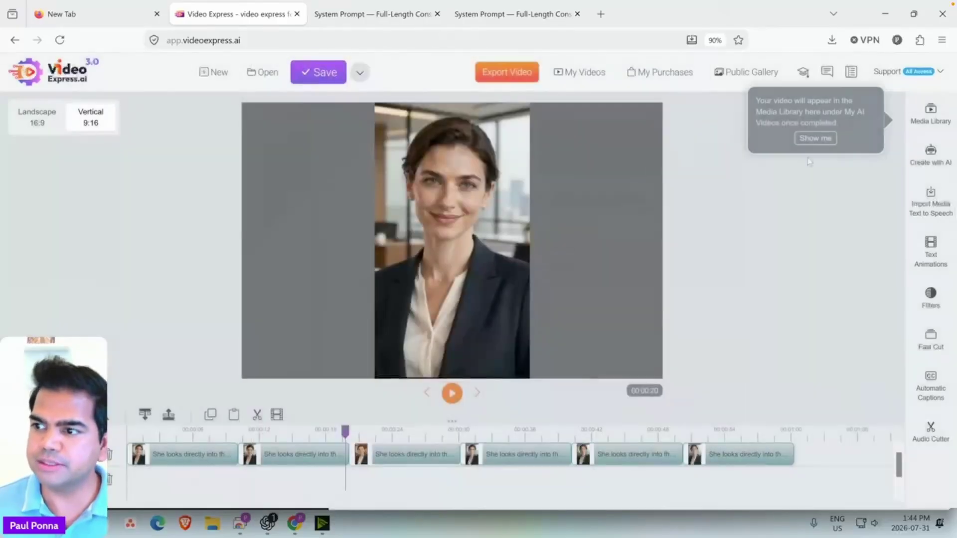
Open the My AI Videos folder in the media library to check the new clip's rendering progress.
left_click_drag(790, 103, 828, 138)
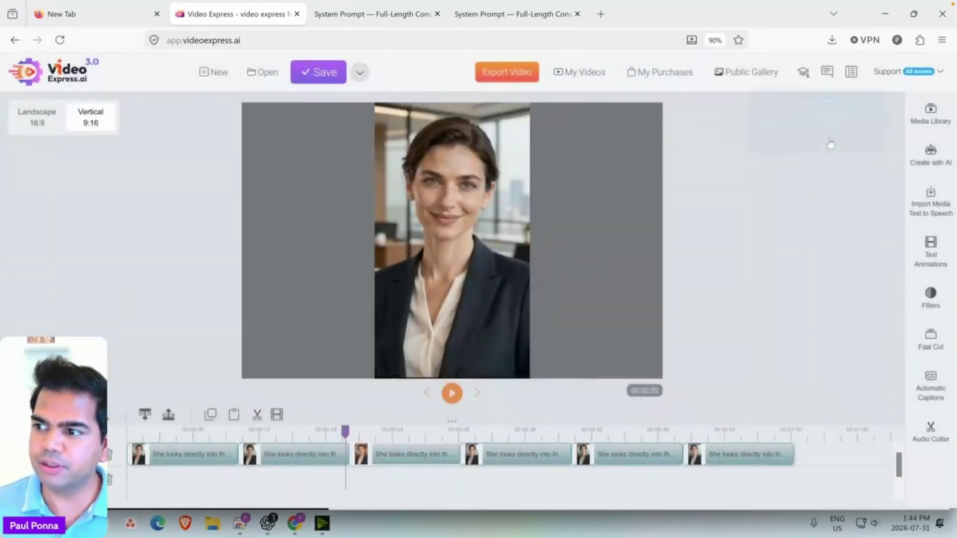
left_click(931, 114)
scroll(792, 279, "down", 1)
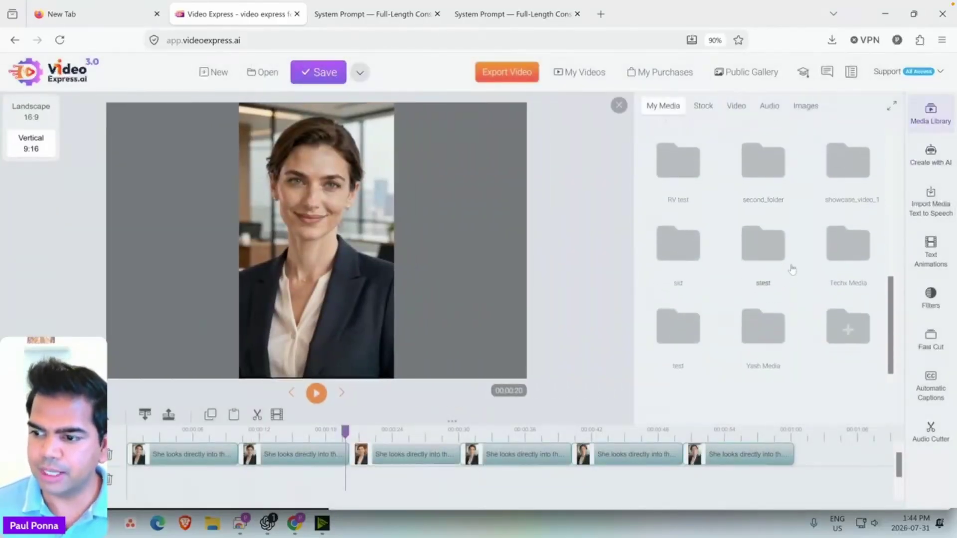
scroll(797, 303, "up", 2)
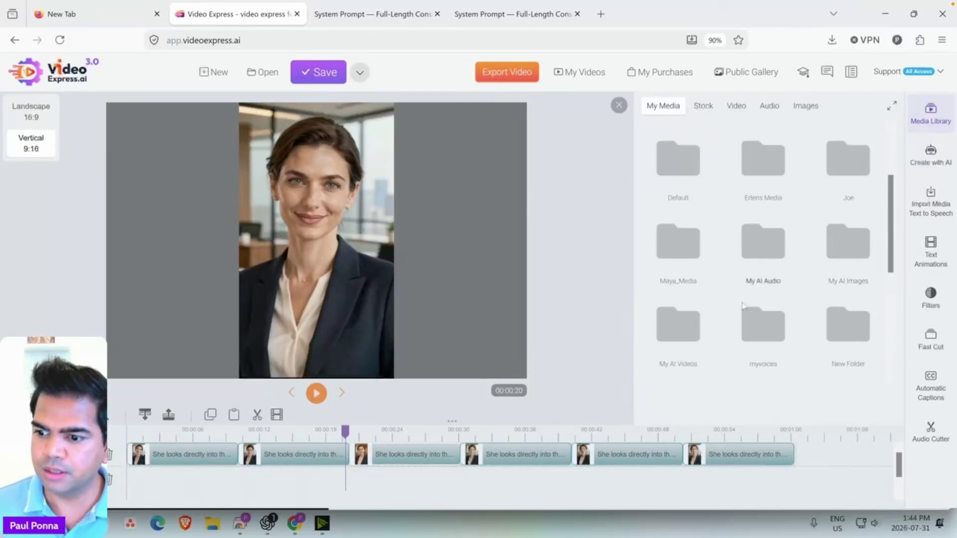
left_click(702, 332)
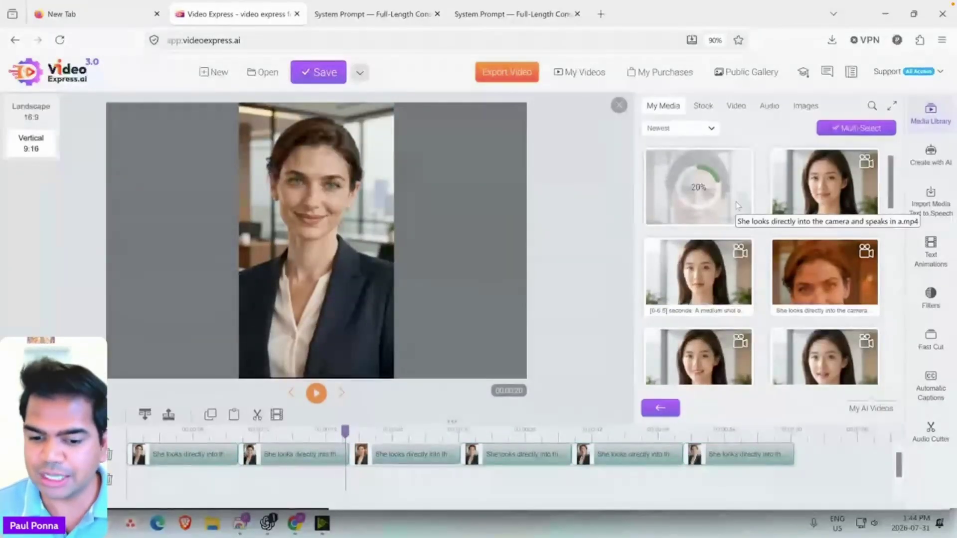
Scrub the timeline back and forth between the second and third clips to compare their look.
left_click(404, 432)
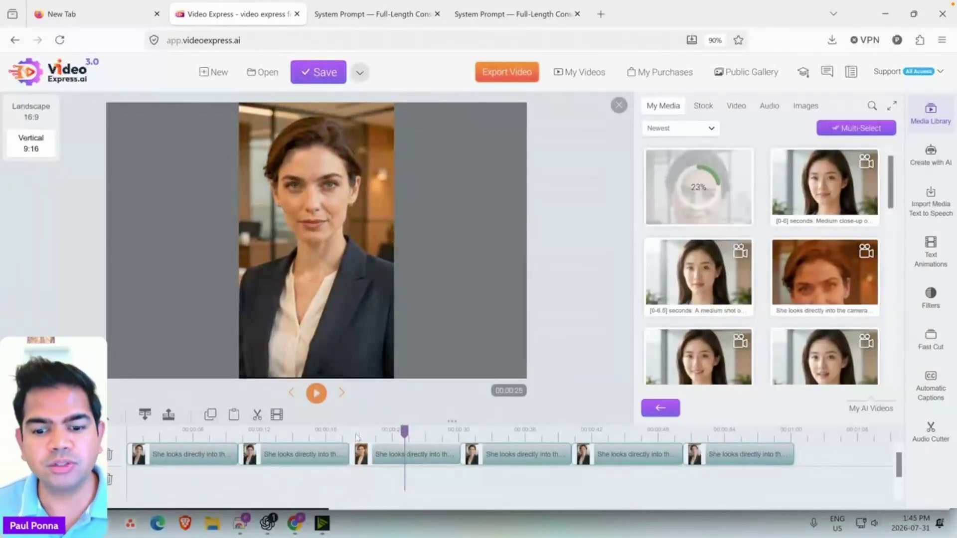
left_click(332, 432)
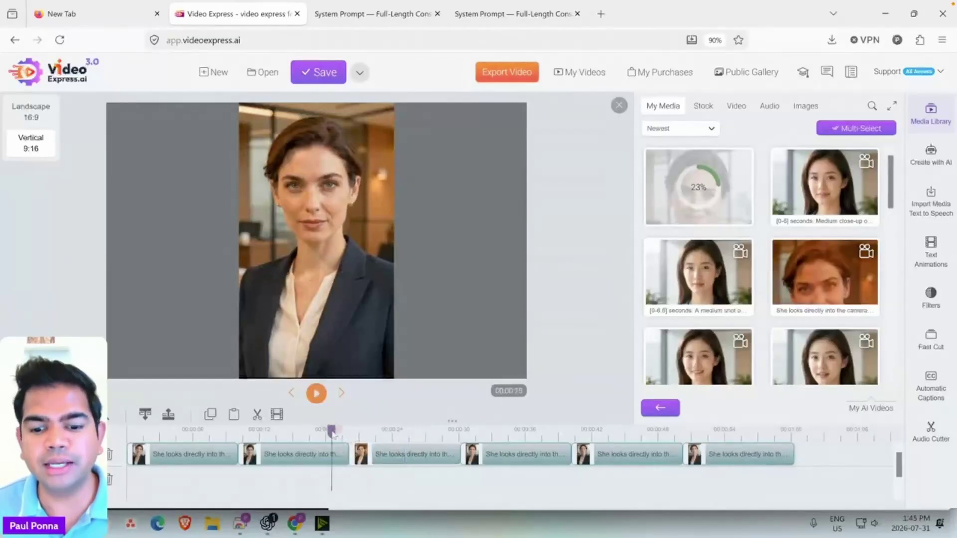
left_click(374, 432)
left_click(318, 432)
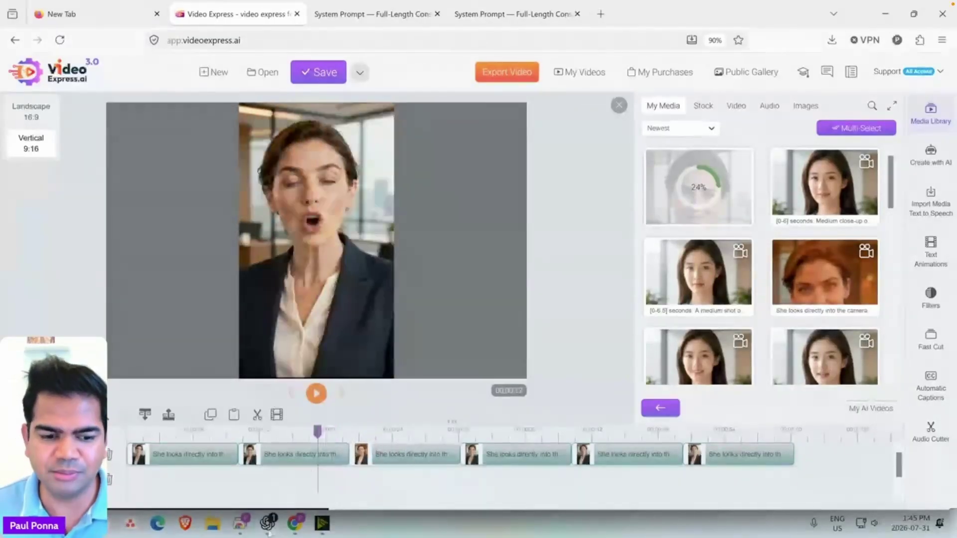
Switch to ChatGPT and review its progress messages and the clips it is placing on the VideoExpress timeline.
left_click(269, 528)
left_click_drag(102, 350, 185, 388)
left_click(185, 387)
left_click_drag(151, 351, 259, 384)
left_click(259, 384)
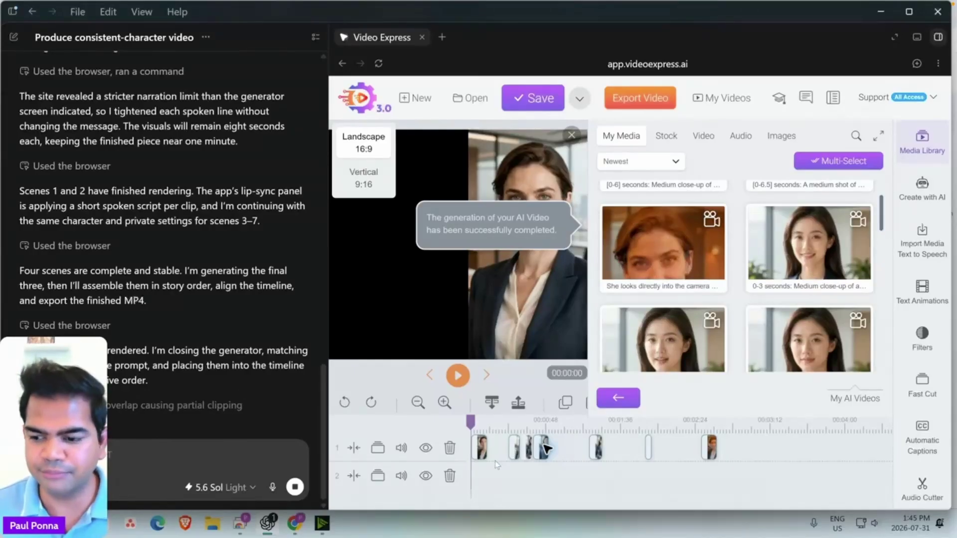
mouse_move(692, 238)
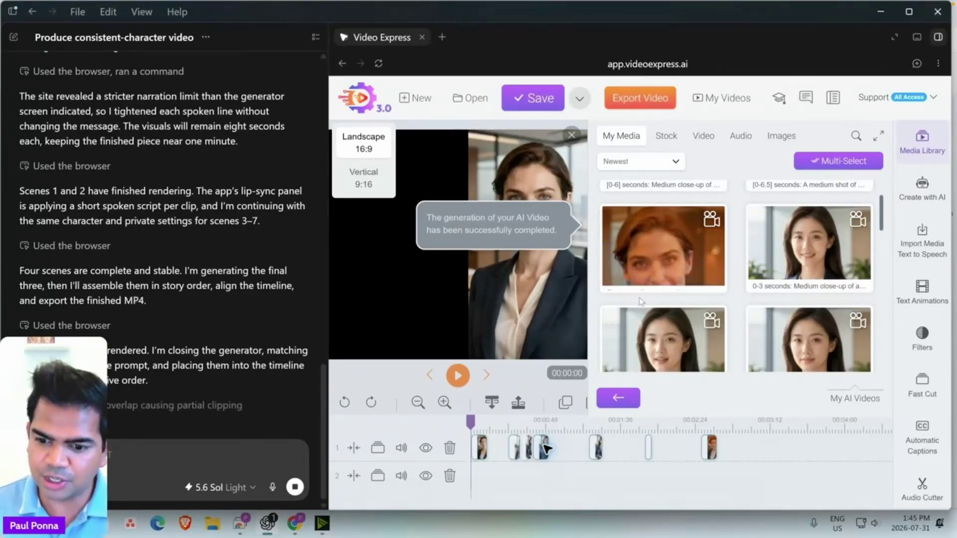
mouse_move(698, 276)
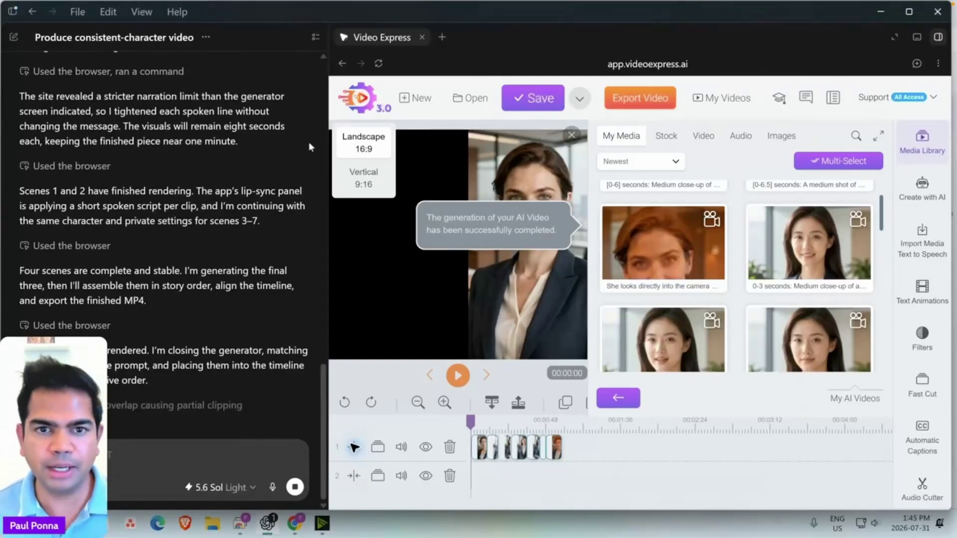
Widen the chat area and steer the running task with "make sure it's the same asian woman character in the timeline".
left_click_drag(327, 55, 750, 54)
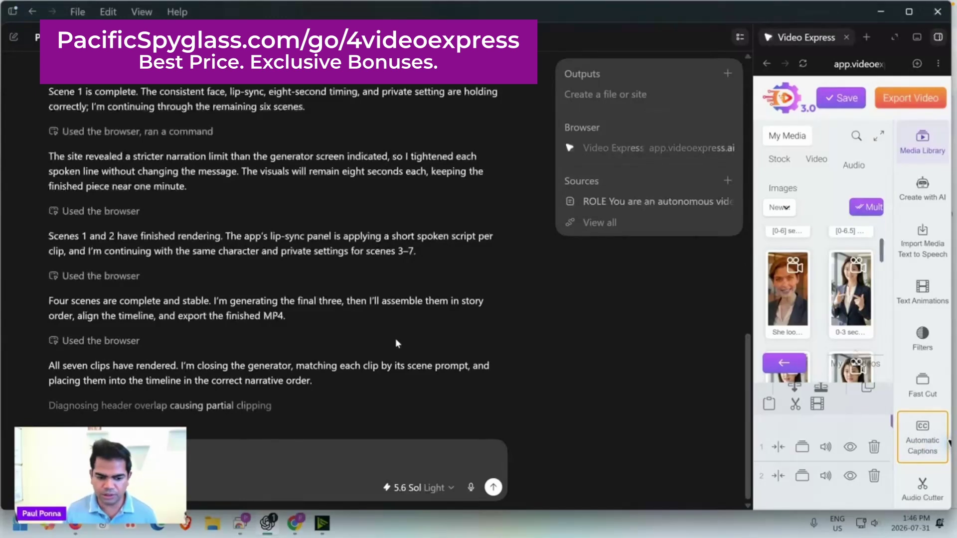
type("woman character.")
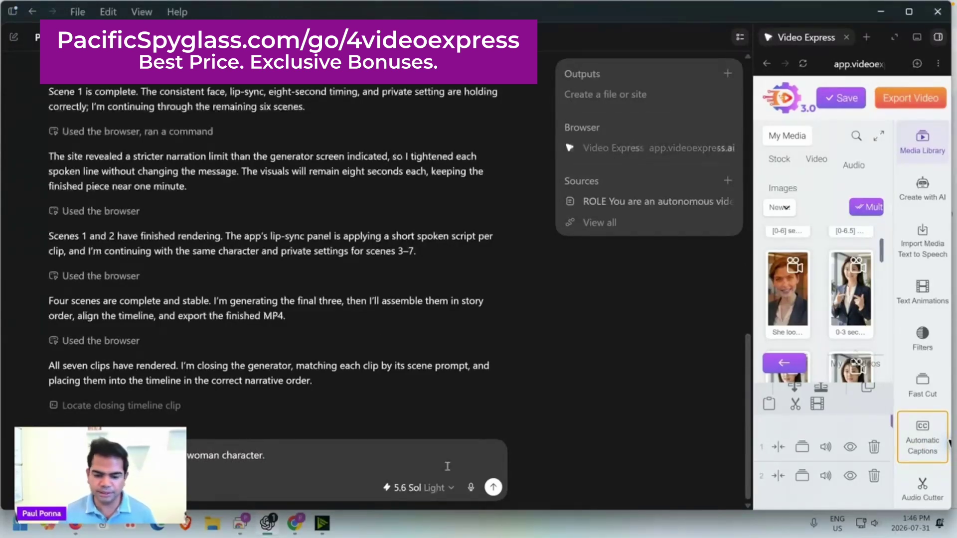
key("BackSpace")
type(" i")
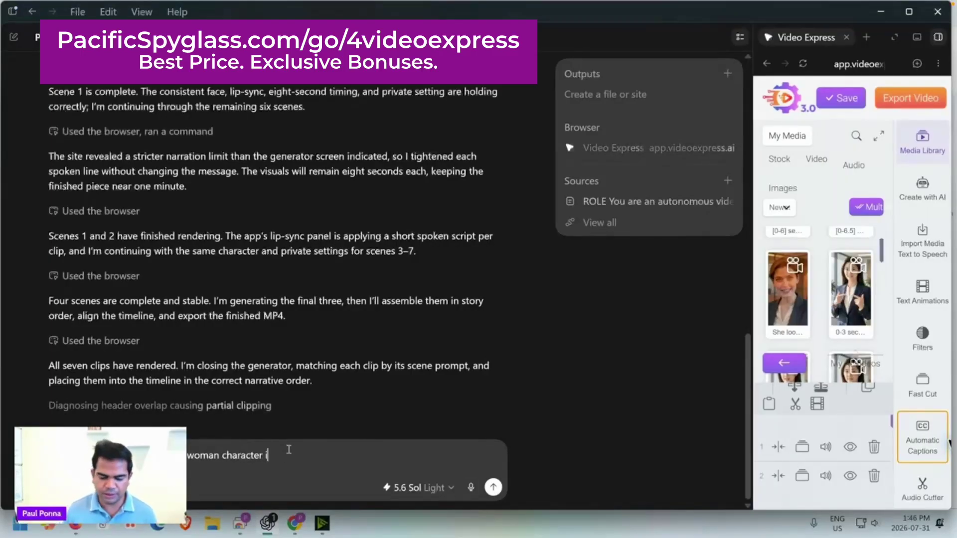
type("n the timeline")
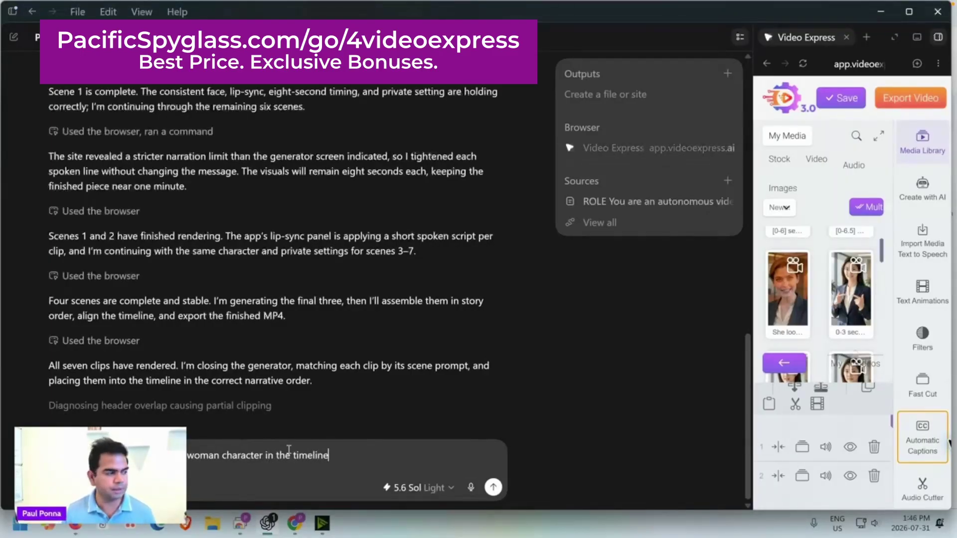
key("Return")
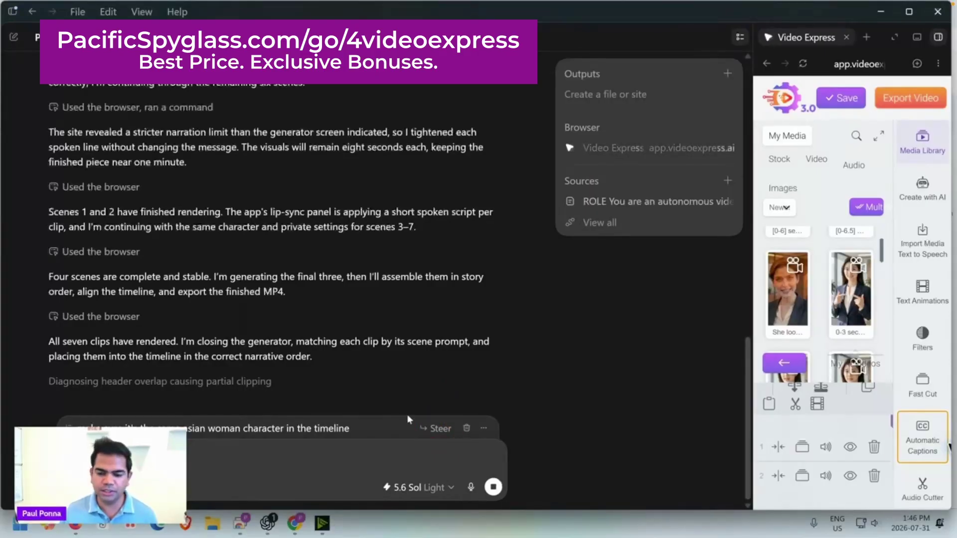
left_click(434, 430)
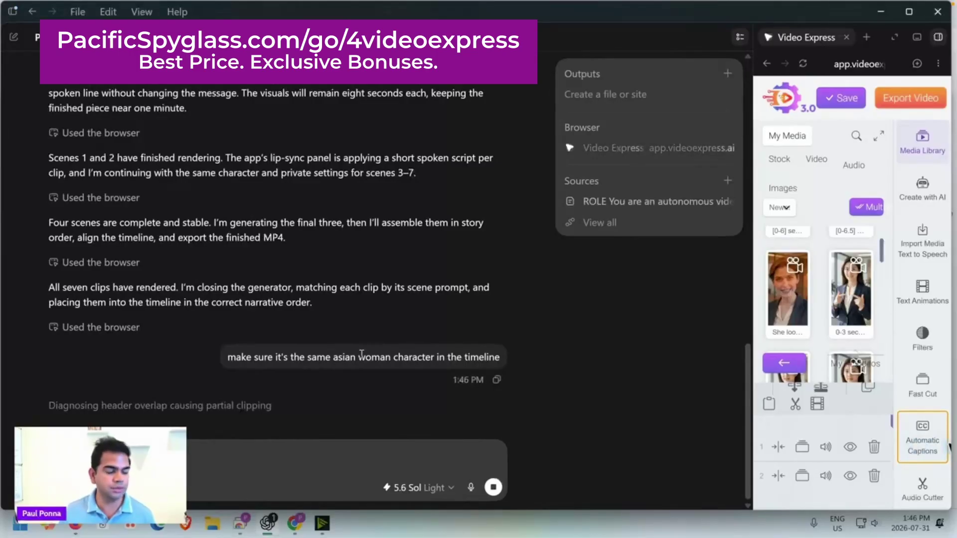
Highlight the sent instruction about the same character in the chat, and clear the selection.
left_click_drag(299, 357, 447, 358)
triple_click(447, 358)
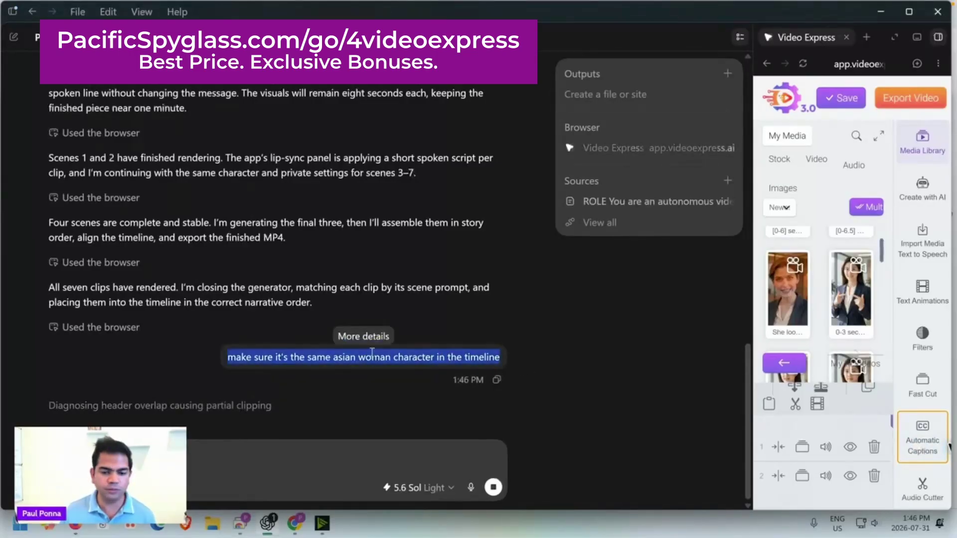
left_click(632, 355)
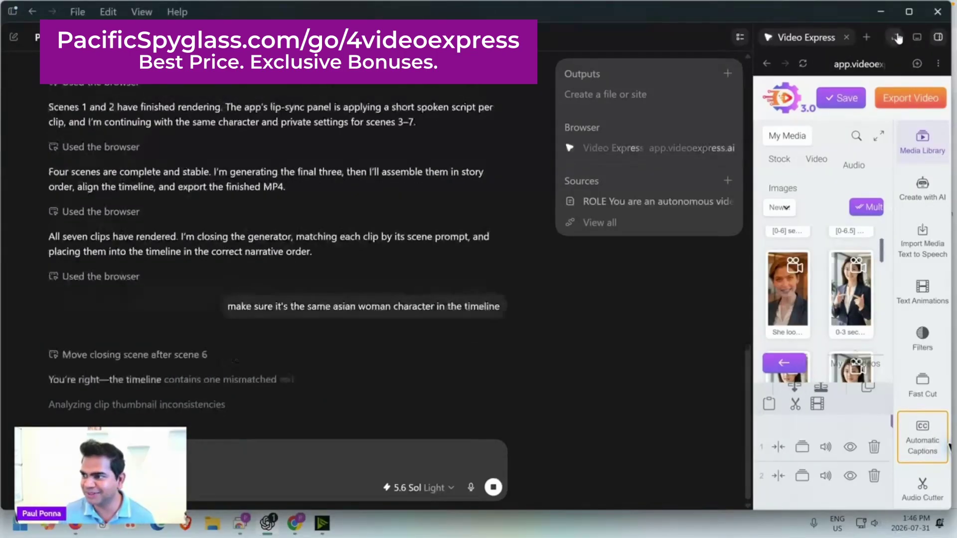
Expand the embedded VideoExpress browser to full view and open Create Video From Prompt among the AI creation options.
left_click(916, 38)
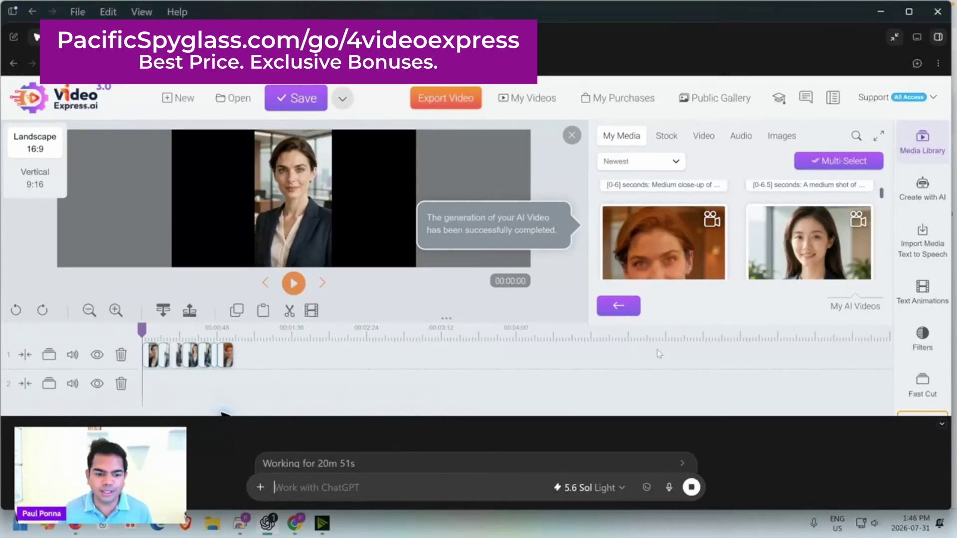
left_click(923, 188)
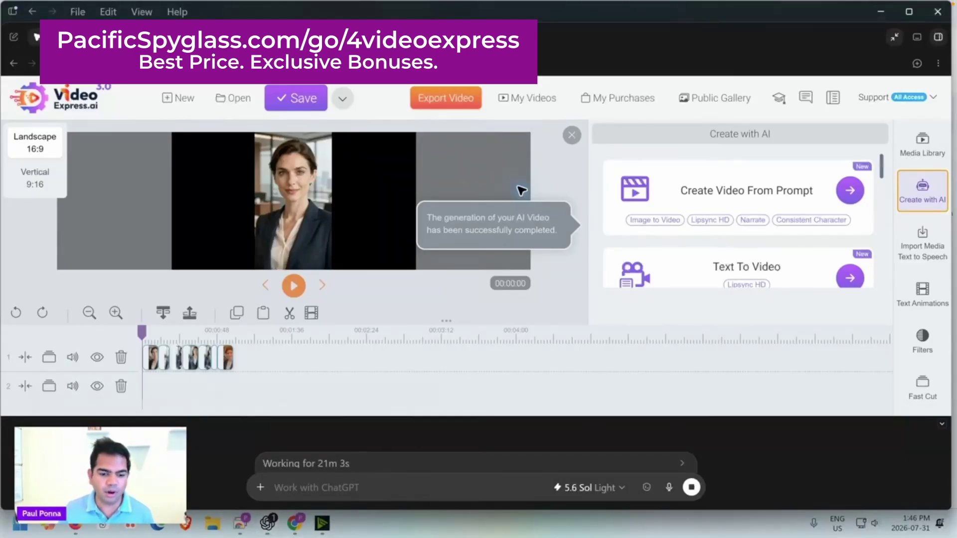
mouse_move(287, 446)
left_mouse_down()
mouse_move(244, 439)
mouse_move(259, 427)
left_mouse_up()
left_click(850, 190)
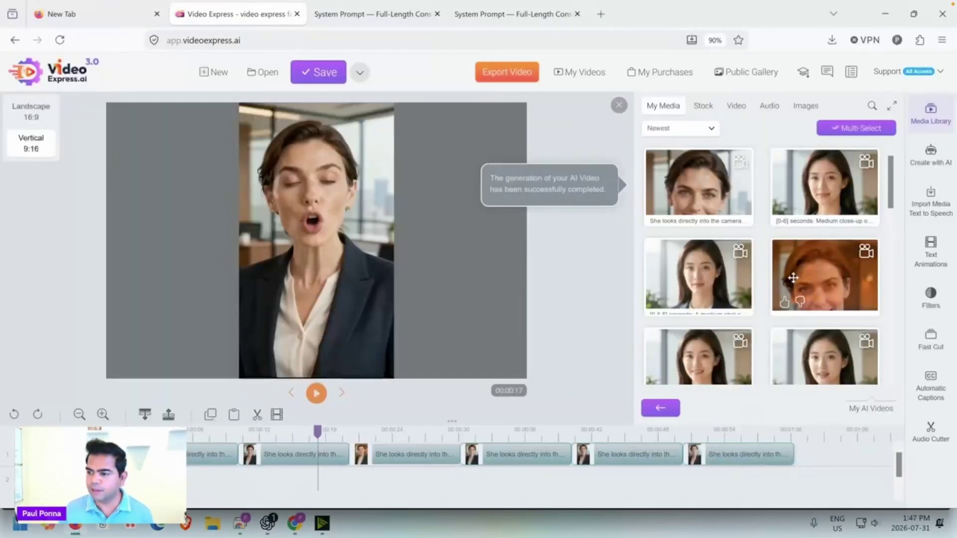
Start a new project in the separate VideoExpress browser window, preview the newest businesswoman clip, and close the player.
scroll(791, 278, "down", 3)
left_click(218, 74)
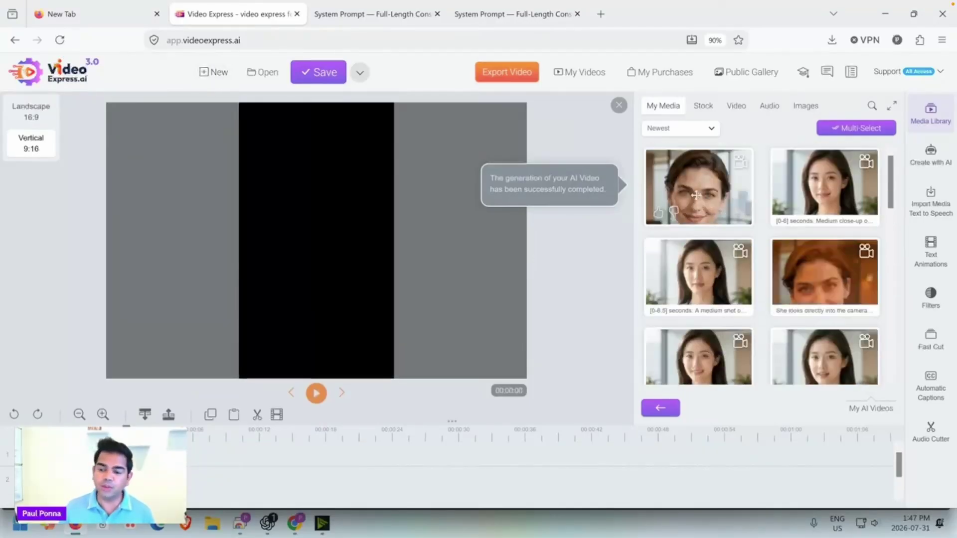
right_click(696, 191)
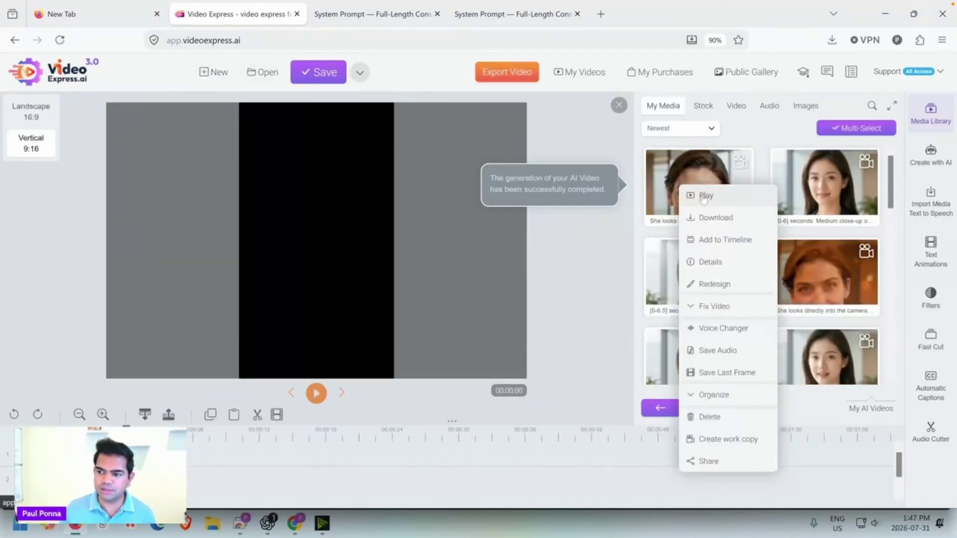
left_click(699, 195)
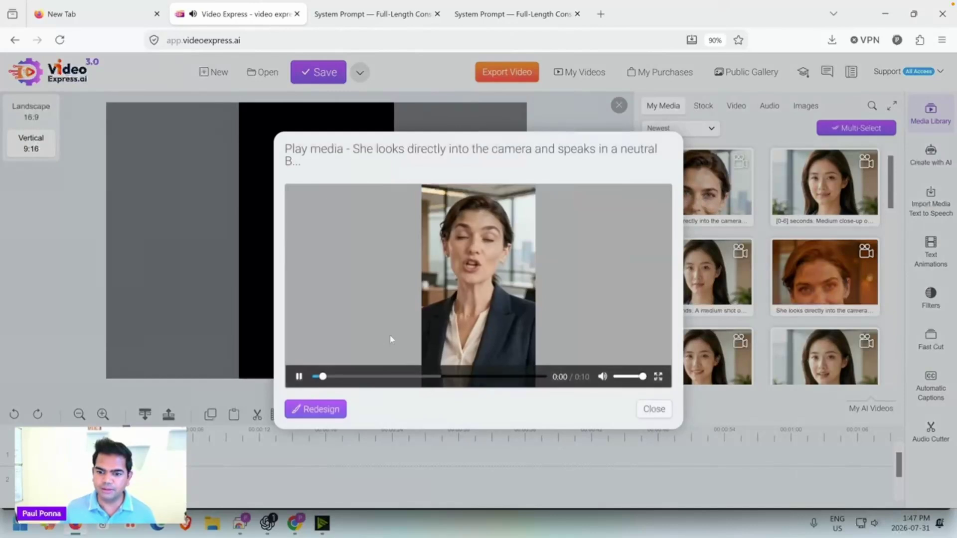
left_click(300, 376)
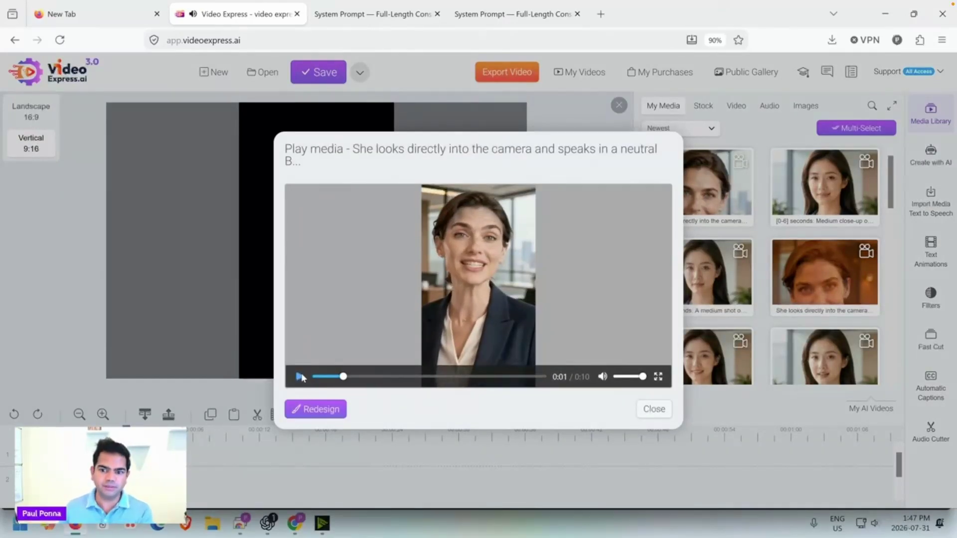
left_click(654, 409)
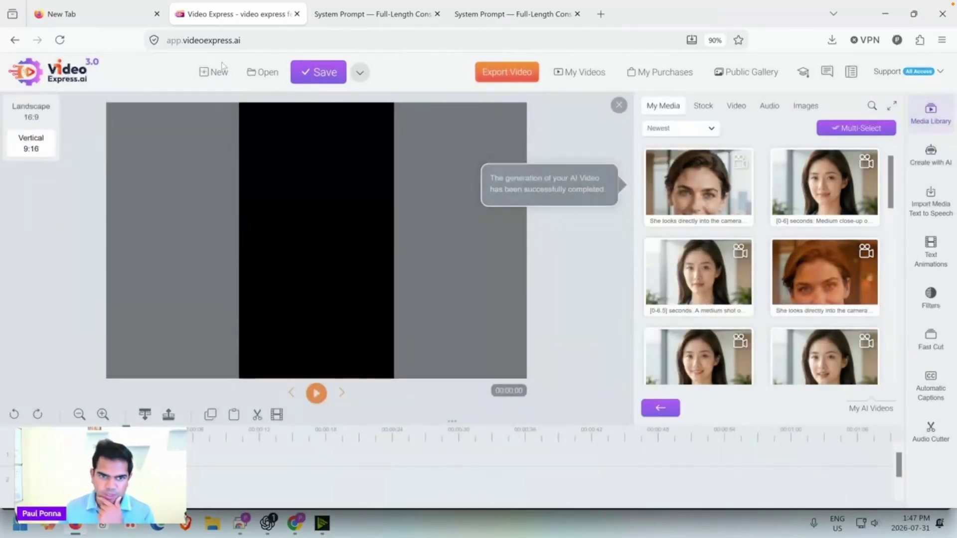
Open the saved project "video express female spokesperson british".
left_click(262, 72)
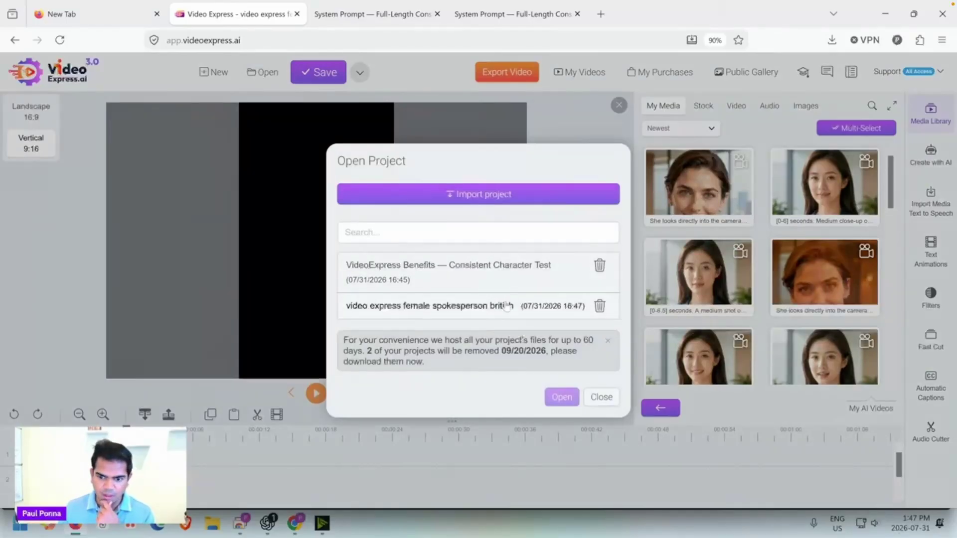
left_click(496, 315)
left_click(562, 397)
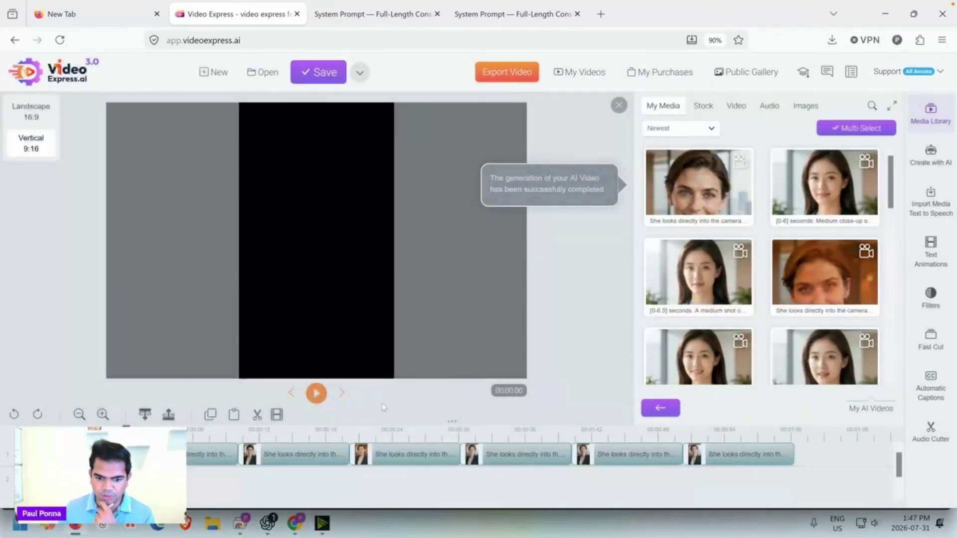
Delete the off-looking third clip with the orange-toned background from the timeline.
left_click(378, 430)
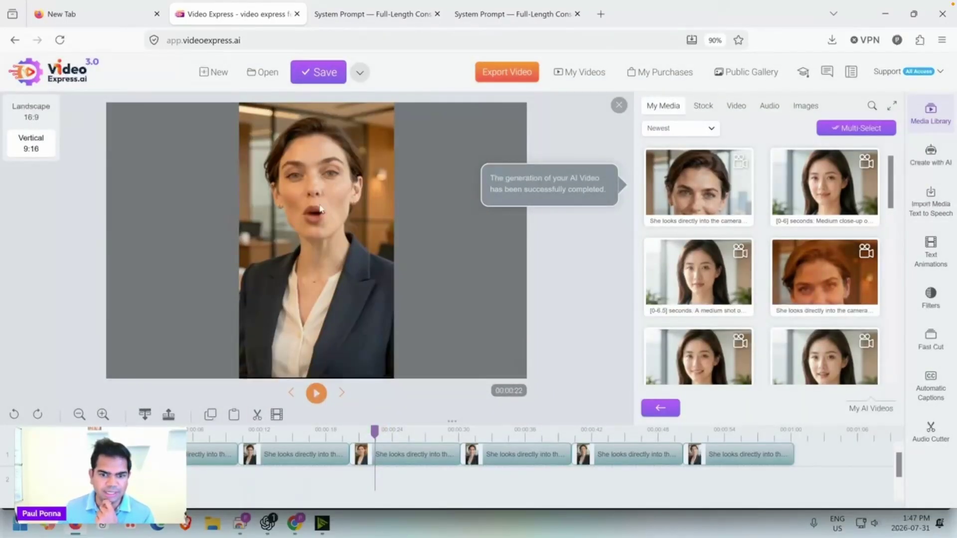
right_click(406, 451)
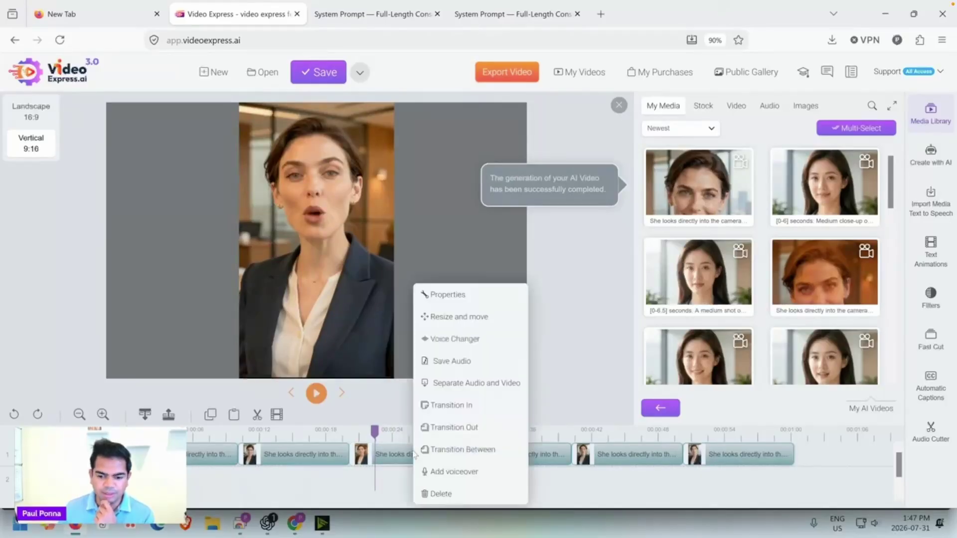
left_click(441, 496)
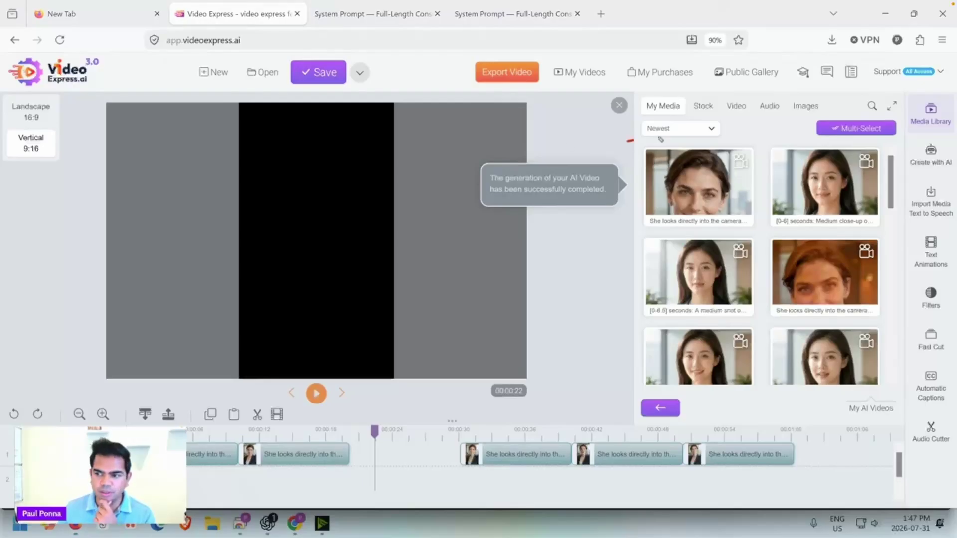
Place the newest businesswoman clip from My AI Videos into the gap after the second timeline clip.
mouse_move(629, 141)
left_mouse_down()
mouse_move(646, 237)
mouse_move(629, 141)
left_mouse_up()
mouse_move(632, 193)
left_mouse_down()
mouse_move(482, 306)
mouse_move(397, 444)
mouse_move(416, 427)
left_mouse_up()
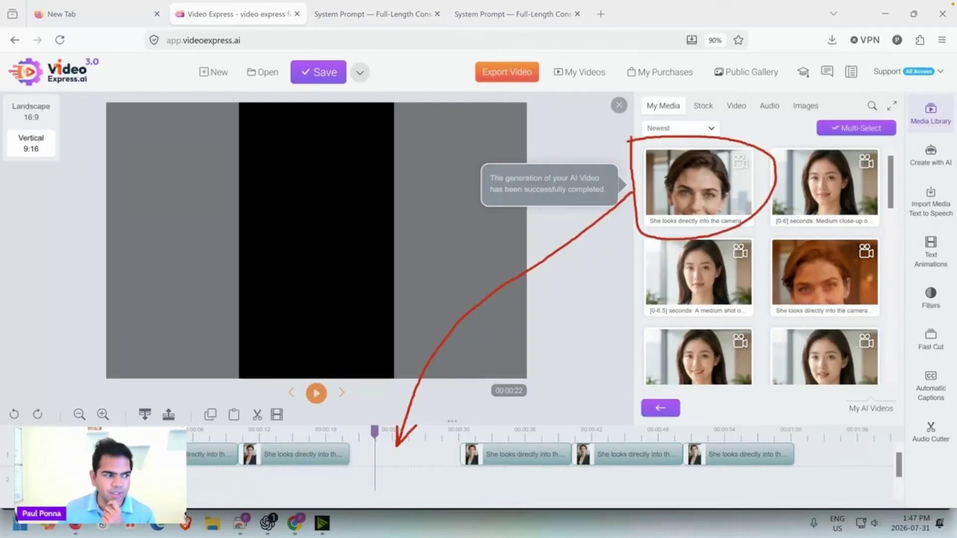
mouse_move(698, 184)
left_mouse_down()
mouse_move(574, 219)
mouse_move(379, 453)
left_mouse_up()
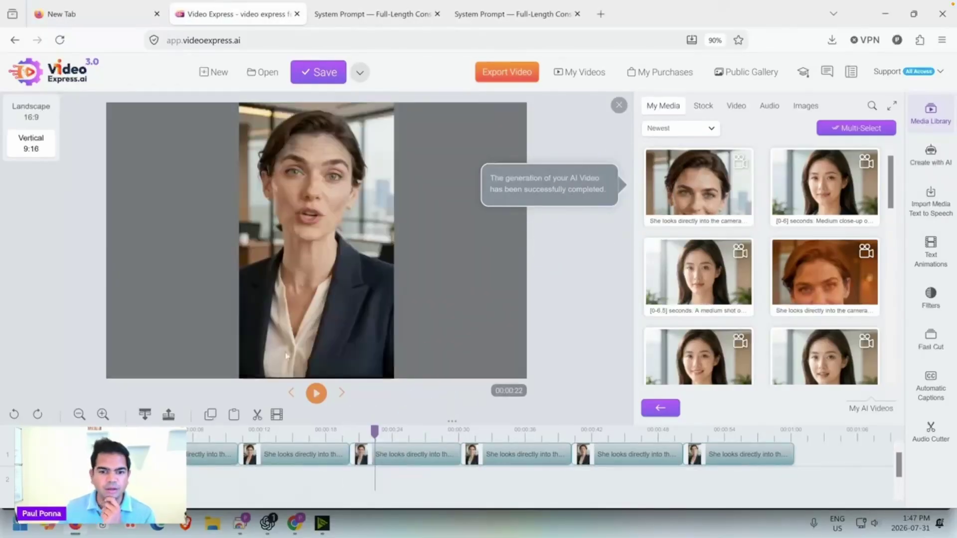
Scrub through the timeline to check the replaced clip, and point out the Export Video command.
left_click(174, 435)
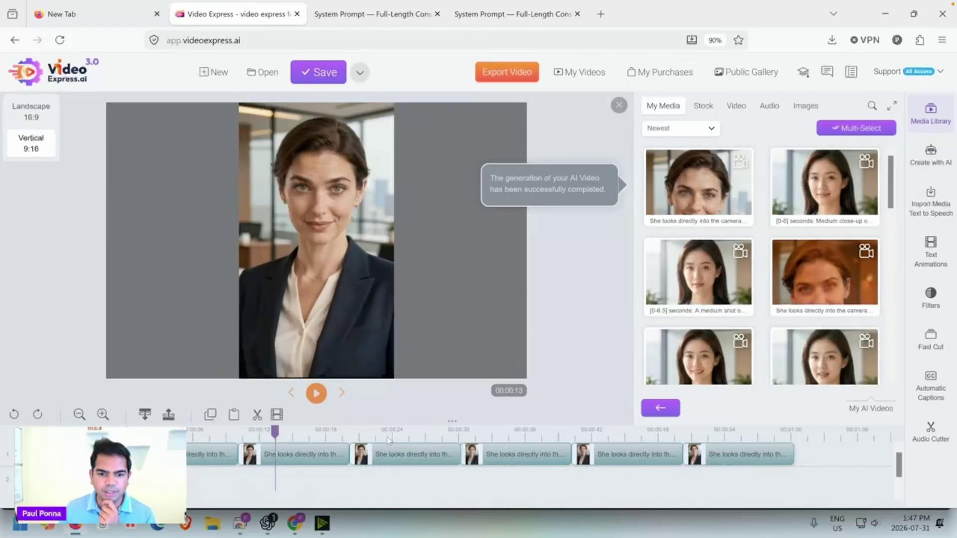
mouse_move(518, 97)
left_mouse_down()
mouse_move(456, 62)
mouse_move(518, 104)
mouse_move(413, 426)
left_mouse_up()
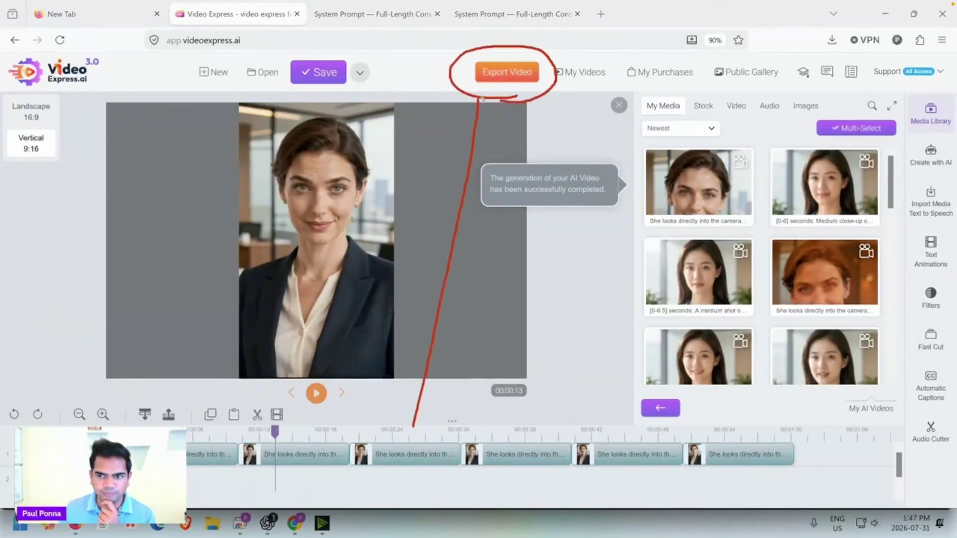
Check the clips in the preview at 24 and 27 seconds on the timeline.
left_click_drag(480, 94, 467, 115)
mouse_move(480, 95)
left_mouse_down()
mouse_move(470, 116)
mouse_move(500, 123)
left_mouse_up()
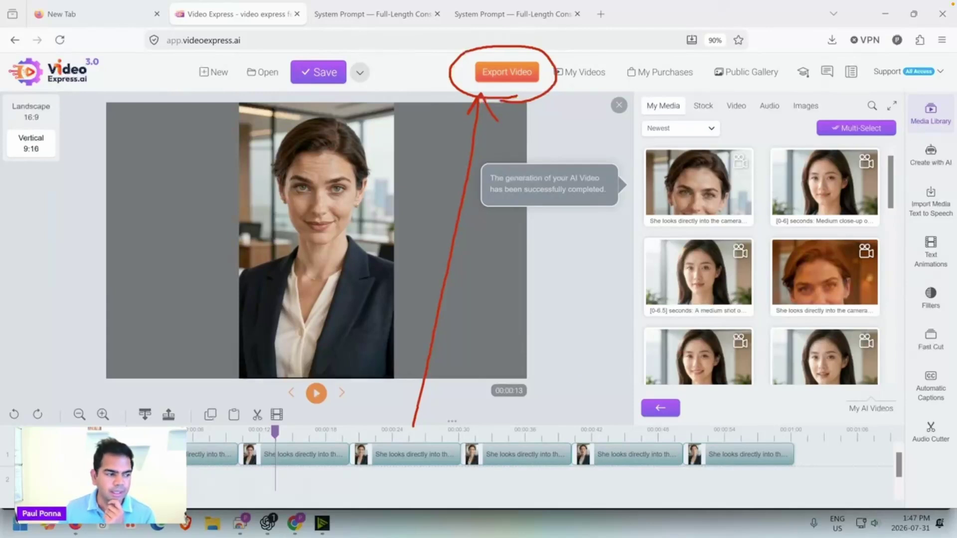
key("Escape")
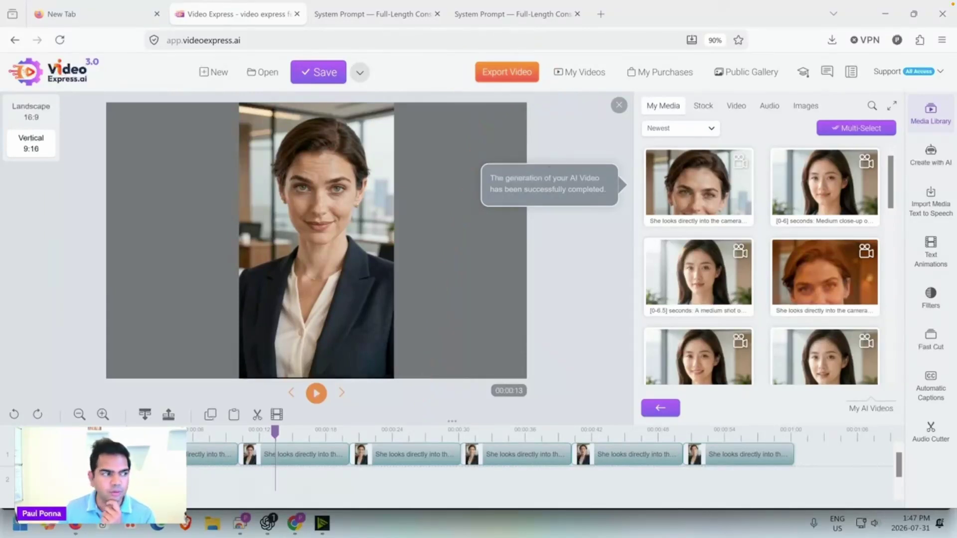
left_click(394, 430)
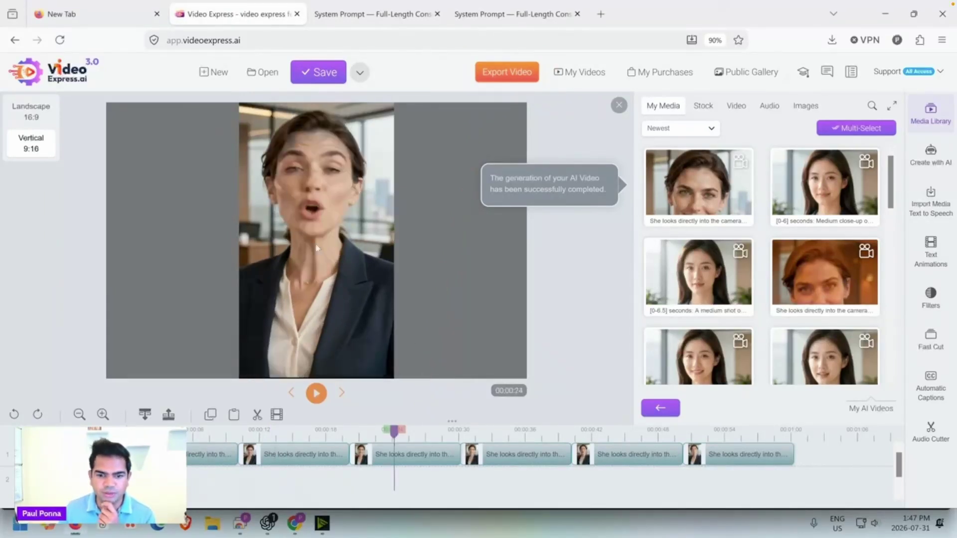
left_click(423, 430)
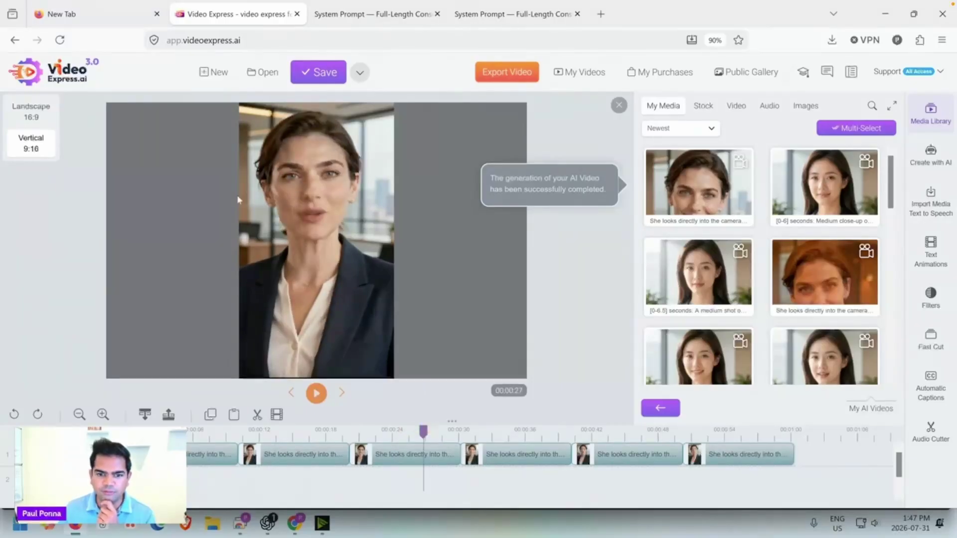
Export the video as a high-quality FullHD mp4, adding "fixed" to the end of the file name.
left_click(521, 72)
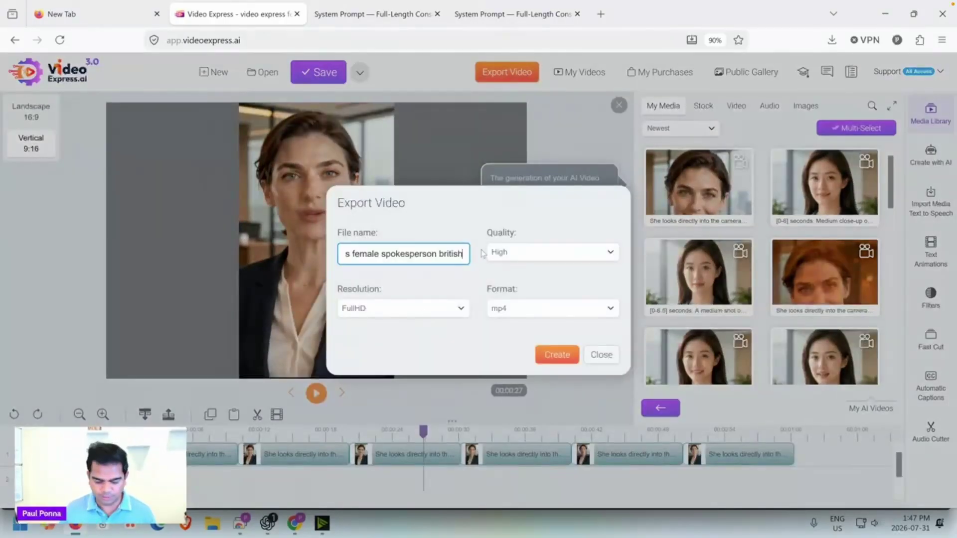
type("fixed")
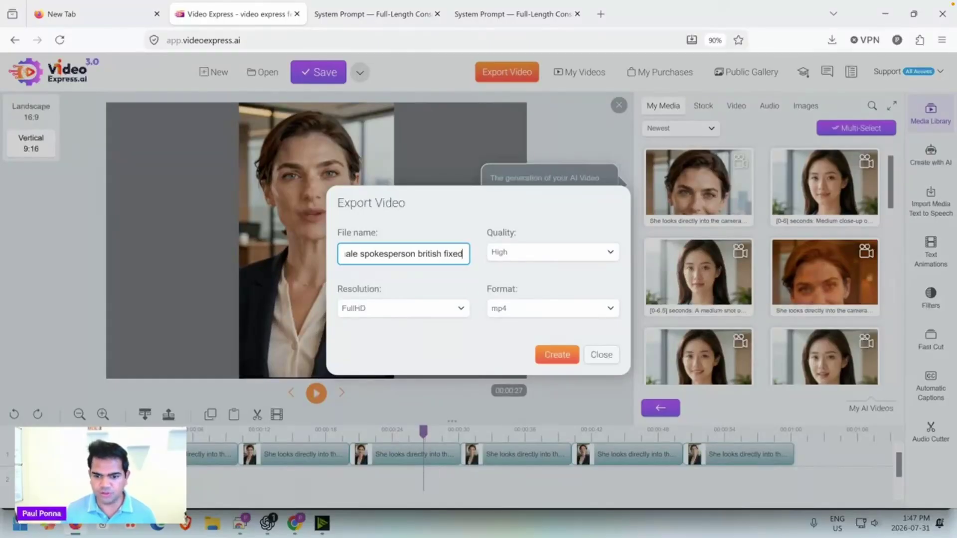
left_click(557, 355)
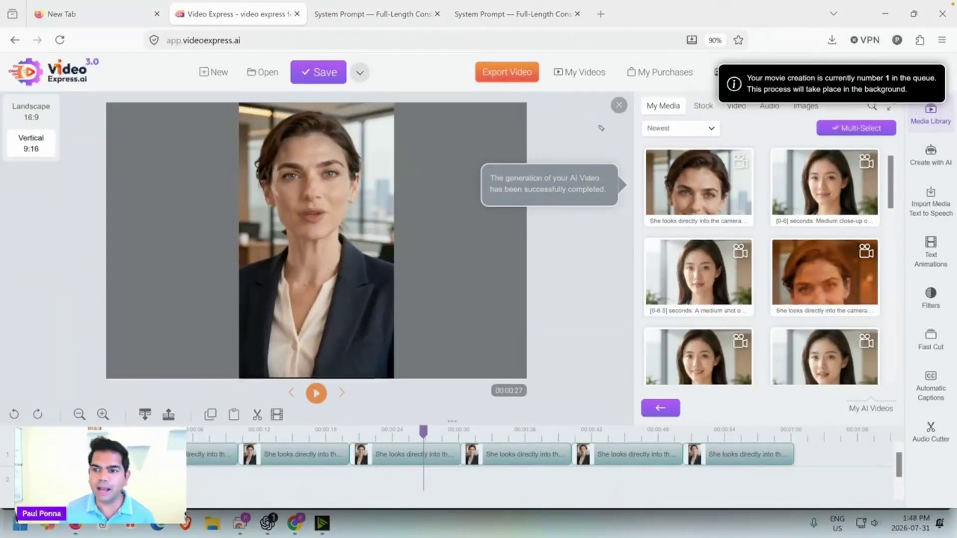
mouse_move(563, 94)
left_mouse_down()
mouse_move(546, 73)
mouse_move(564, 97)
left_mouse_up()
mouse_move(574, 160)
left_mouse_down()
mouse_move(581, 101)
mouse_move(590, 109)
left_mouse_up()
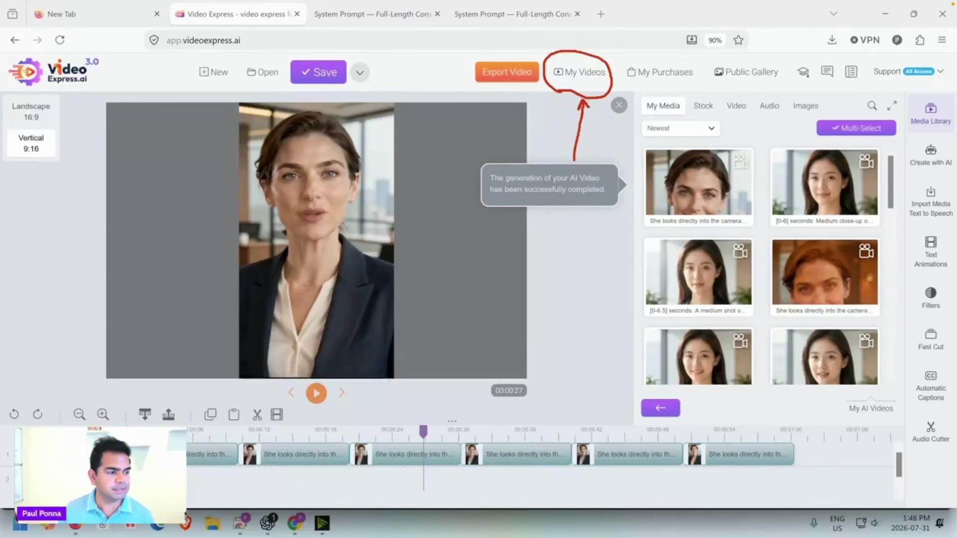
key("Escape")
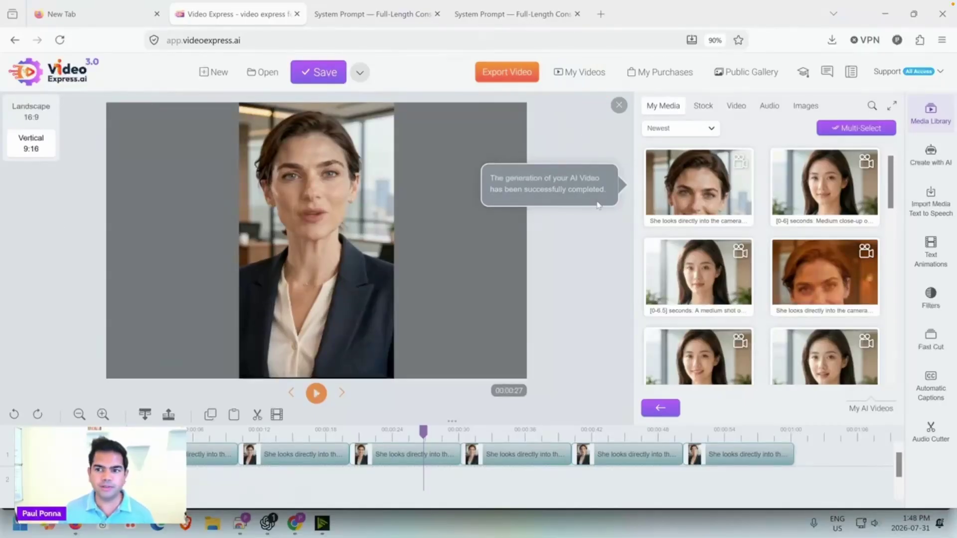
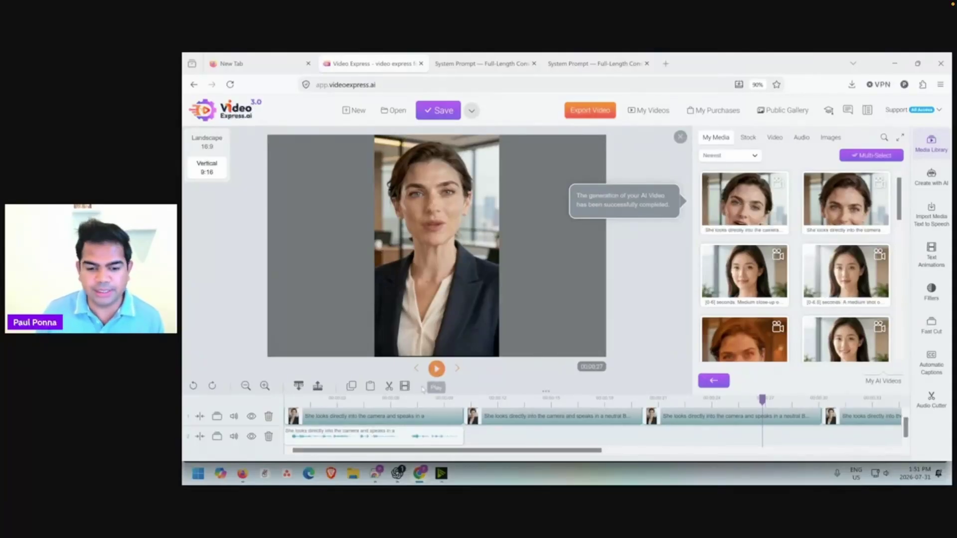
Try to remove the first clip's tail by marking the range from about 9 seconds to its end and deleting, and undo the deletion.
left_click(448, 400)
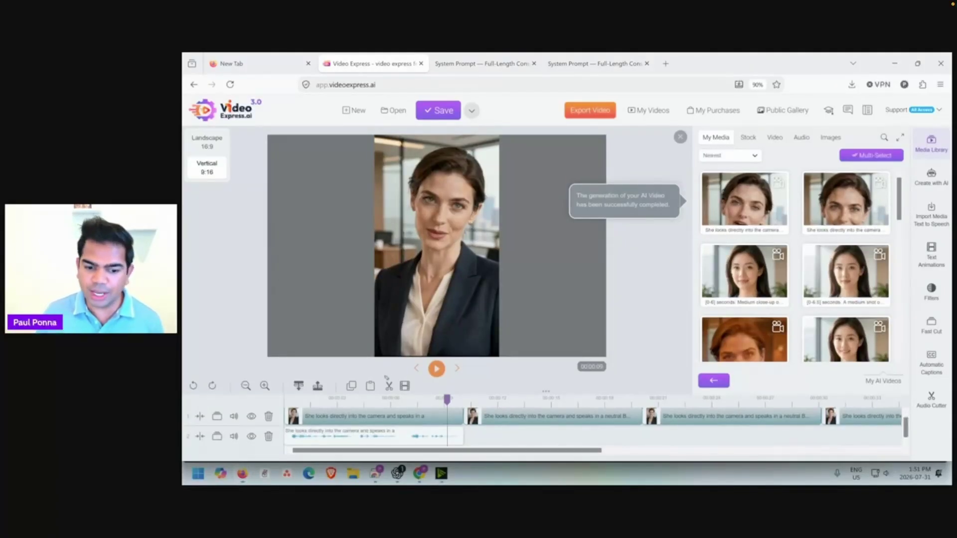
mouse_move(386, 377)
left_mouse_down()
mouse_move(400, 379)
mouse_move(377, 381)
mouse_move(386, 375)
left_mouse_up()
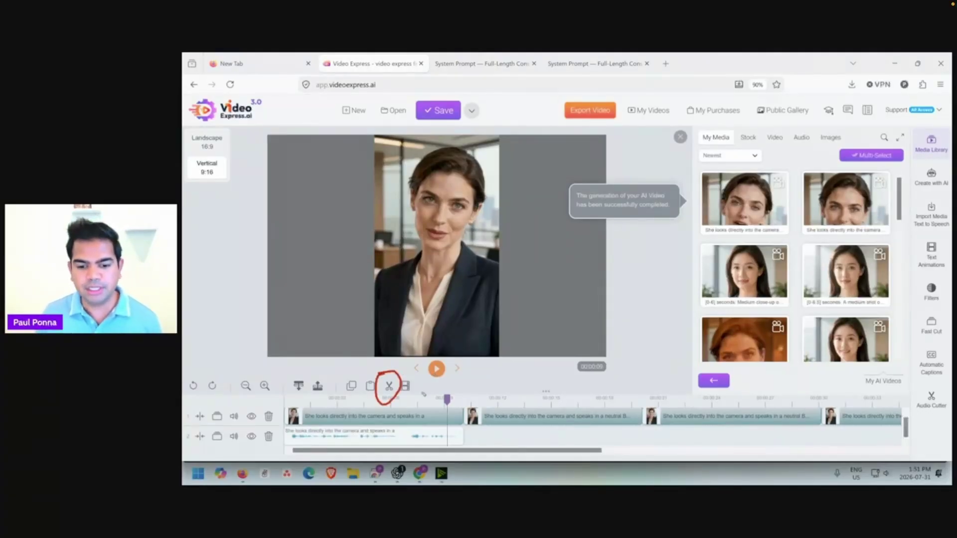
mouse_move(447, 396)
left_mouse_down()
mouse_move(466, 452)
mouse_move(434, 448)
mouse_move(441, 384)
left_mouse_up()
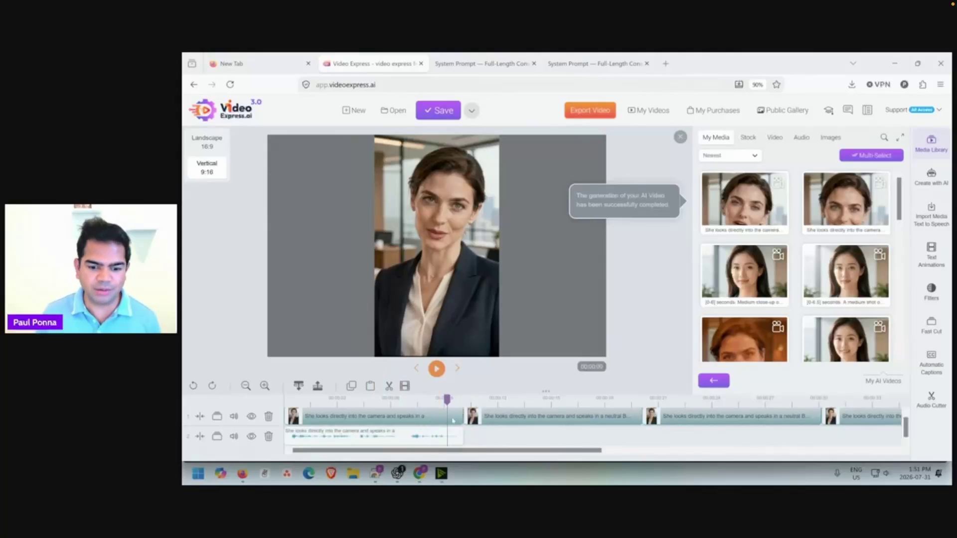
left_click_drag(448, 399, 465, 401)
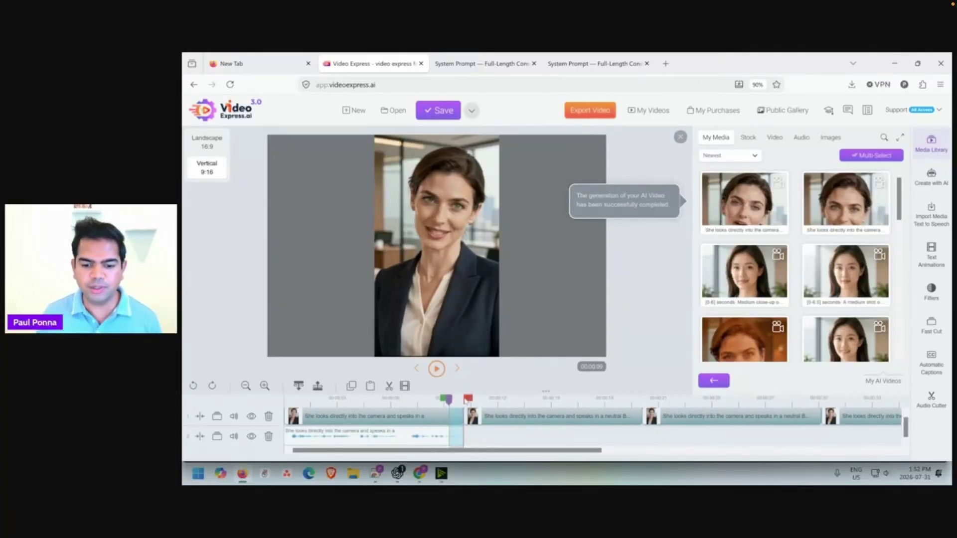
right_click(456, 422)
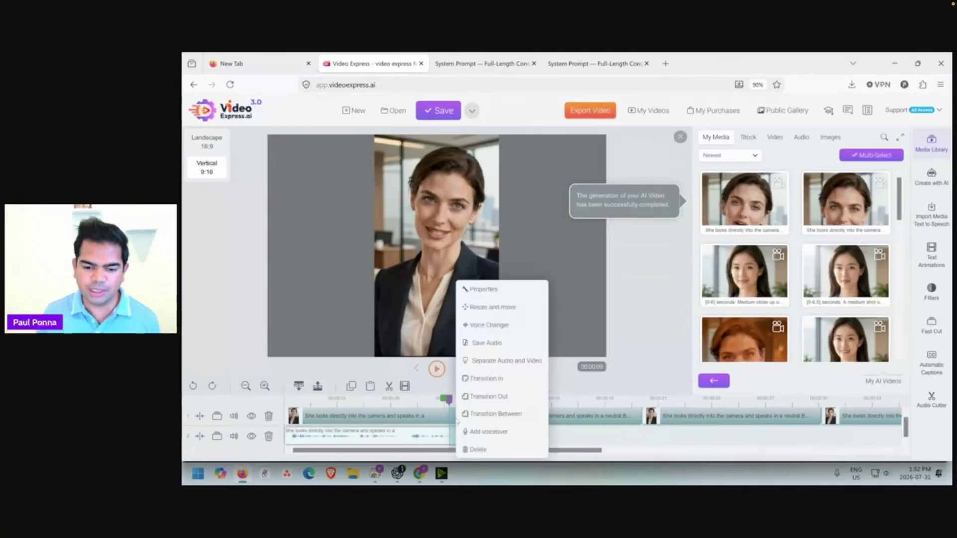
left_click(482, 450)
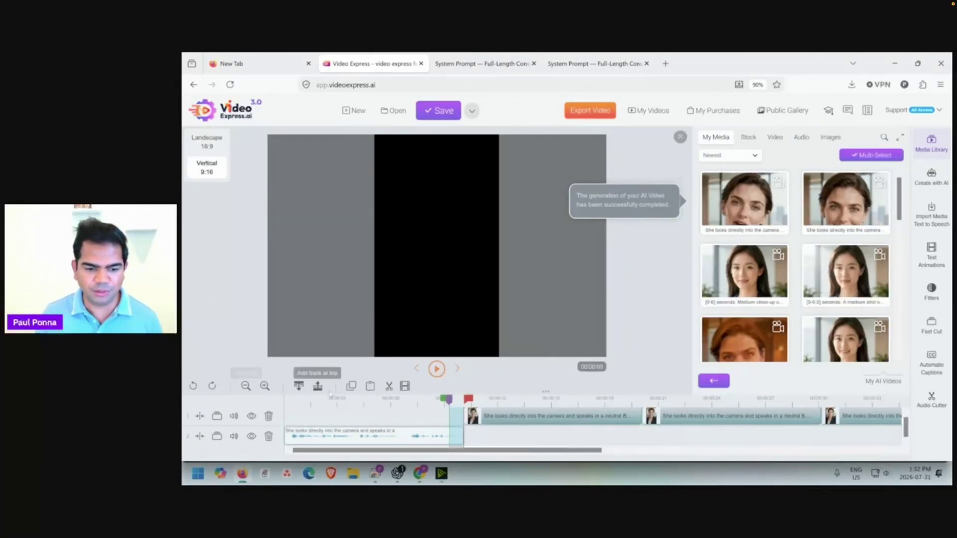
left_click(193, 385)
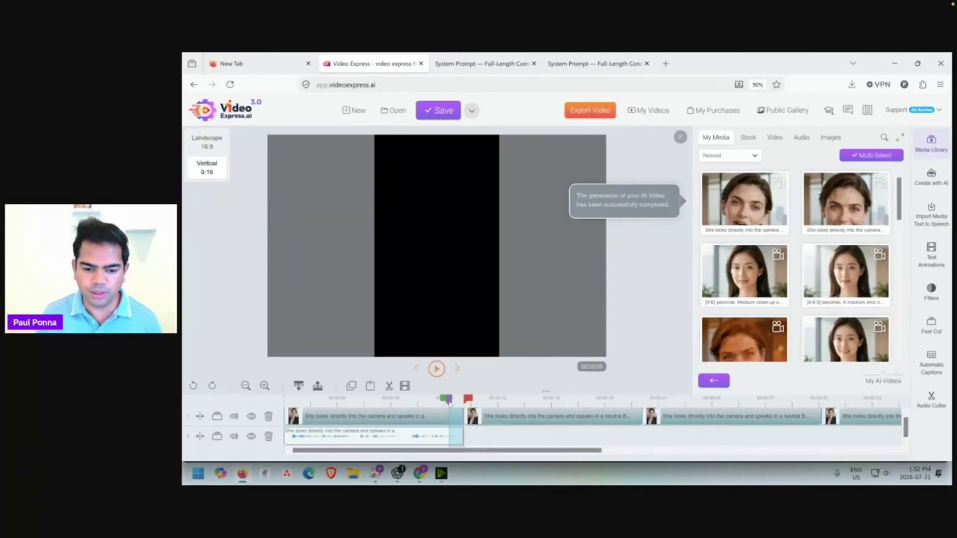
Split the first clip's video and its separated audio at about 9 seconds, near the end of the clip.
left_click(451, 400)
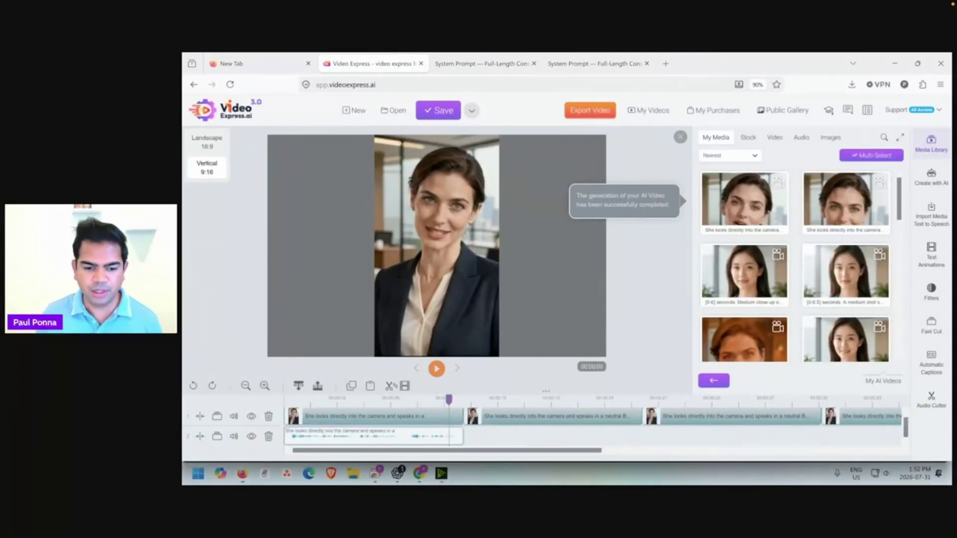
mouse_move(382, 377)
left_mouse_down()
mouse_move(399, 401)
mouse_move(383, 401)
mouse_move(379, 379)
left_mouse_up()
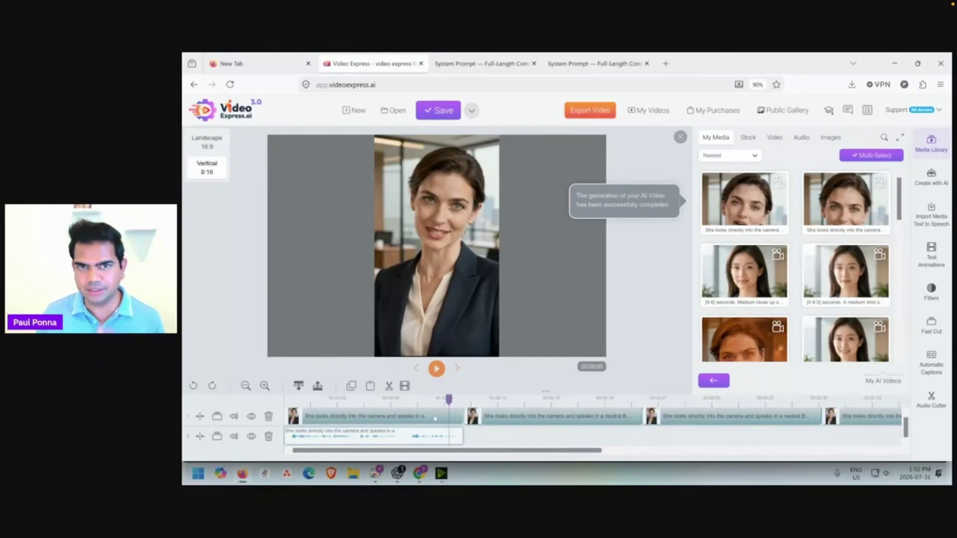
left_click(388, 386)
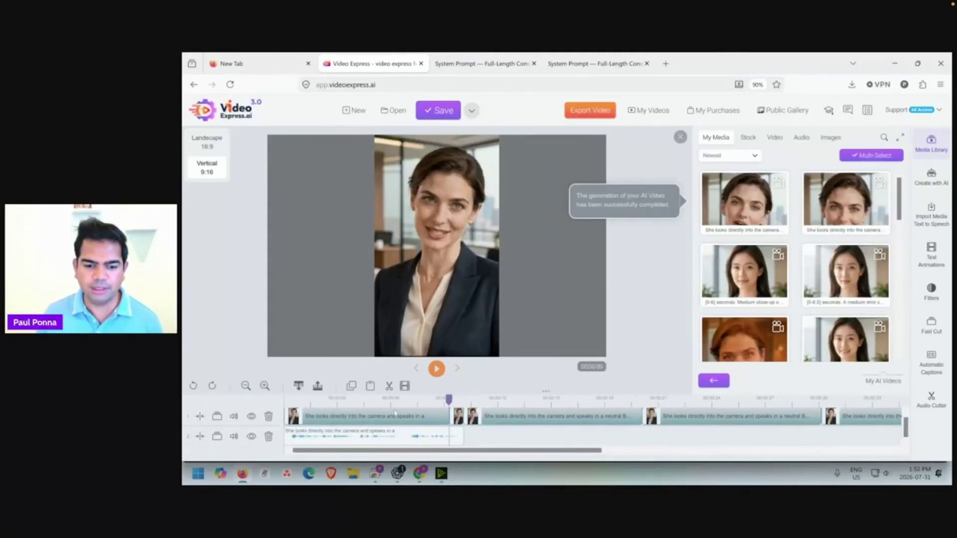
left_click(390, 387)
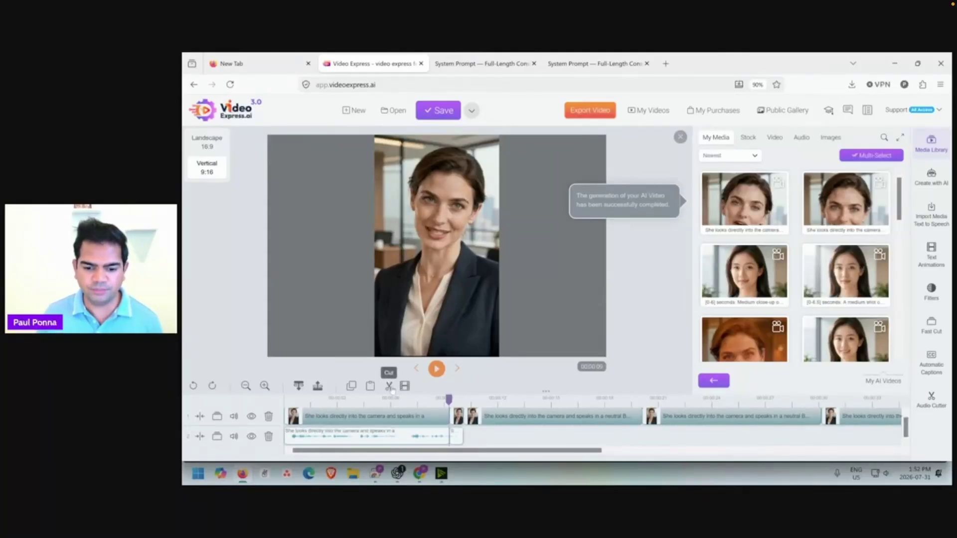
Delete the cut-off audio and video tails of the first clip and move the second clip up against it.
right_click(454, 436)
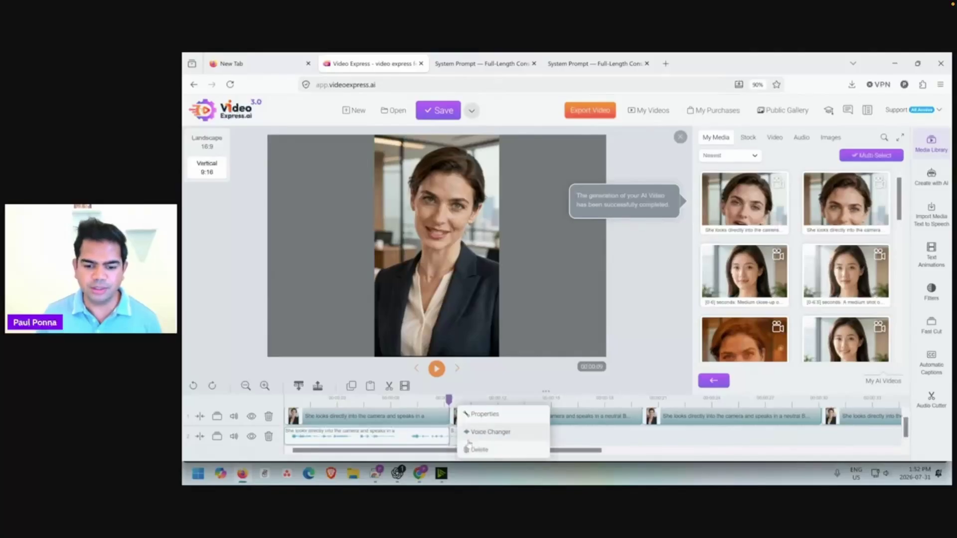
left_click(478, 449)
right_click(456, 417)
left_click(494, 449)
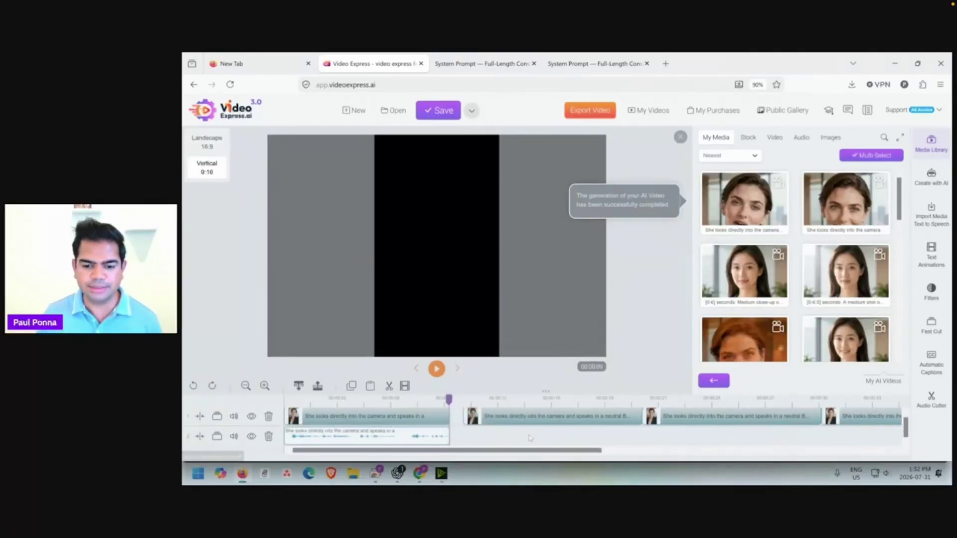
left_click_drag(489, 421, 477, 421)
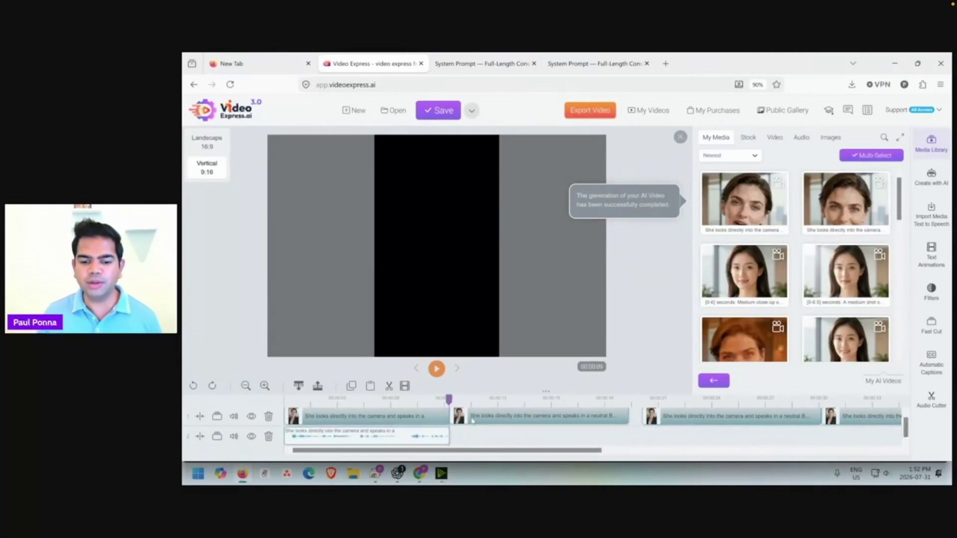
left_click(446, 398)
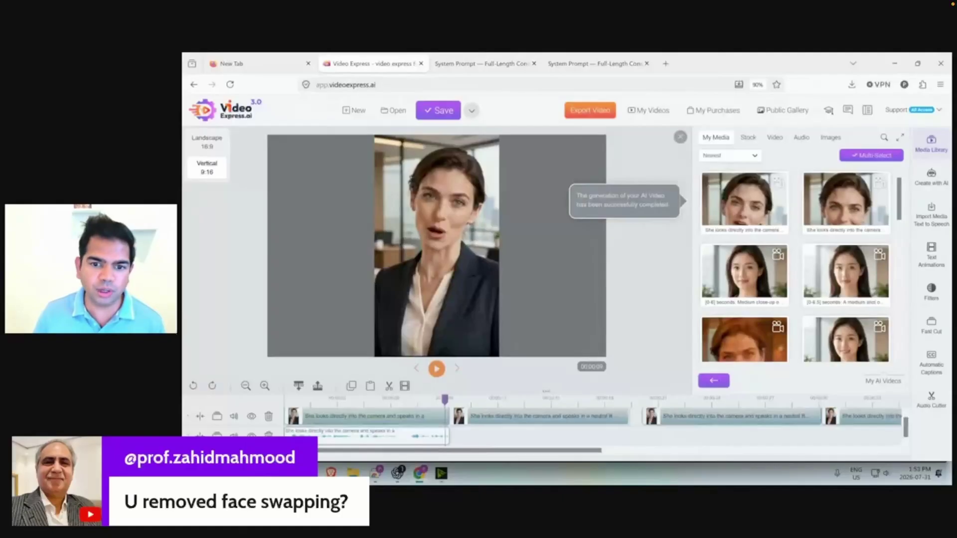
mouse_move(431, 172)
left_mouse_down()
mouse_move(421, 237)
mouse_move(429, 248)
mouse_move(468, 226)
mouse_move(470, 185)
mouse_move(438, 171)
left_mouse_up()
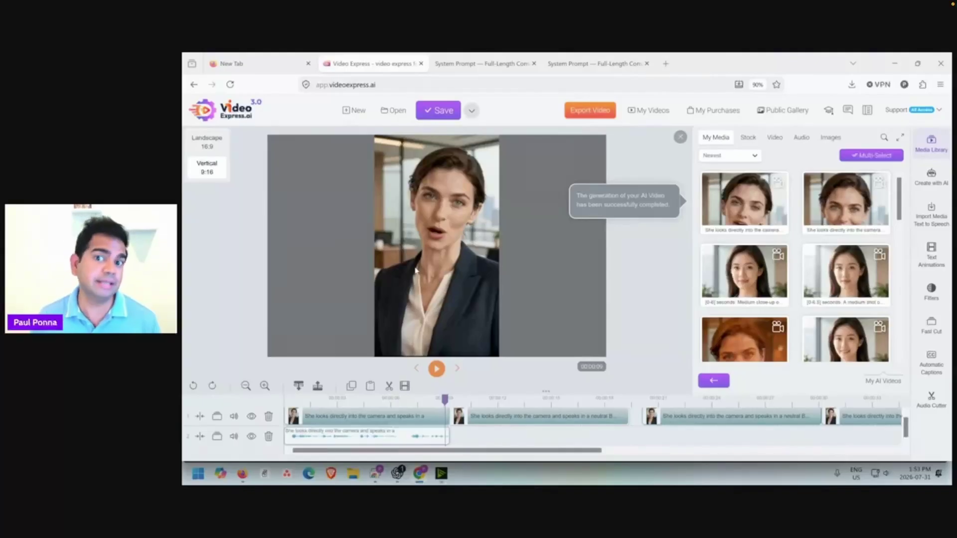
key("ctrl+Tab")
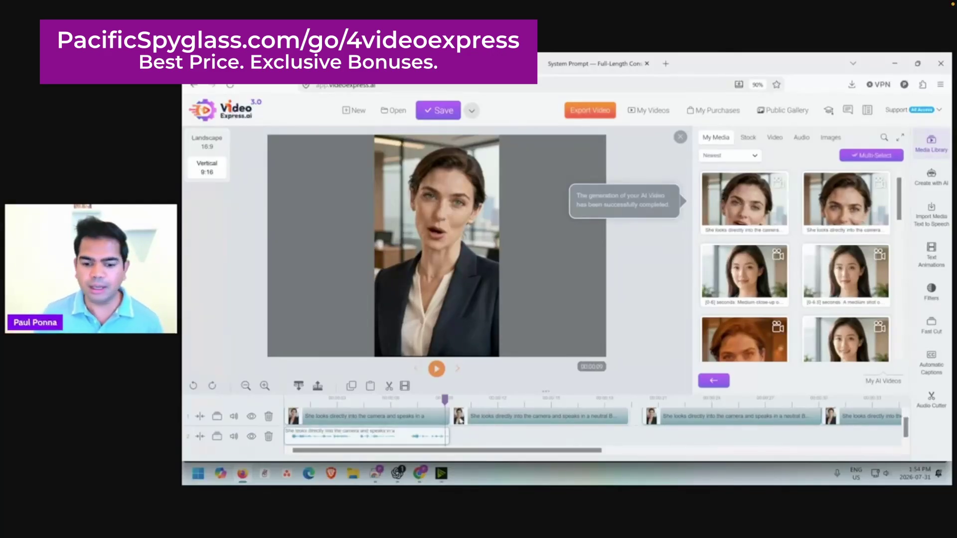
Separate the second clip's audio from its video and move that audio onto track 2, directly after the first clip's audio.
left_click_drag(445, 398, 534, 398)
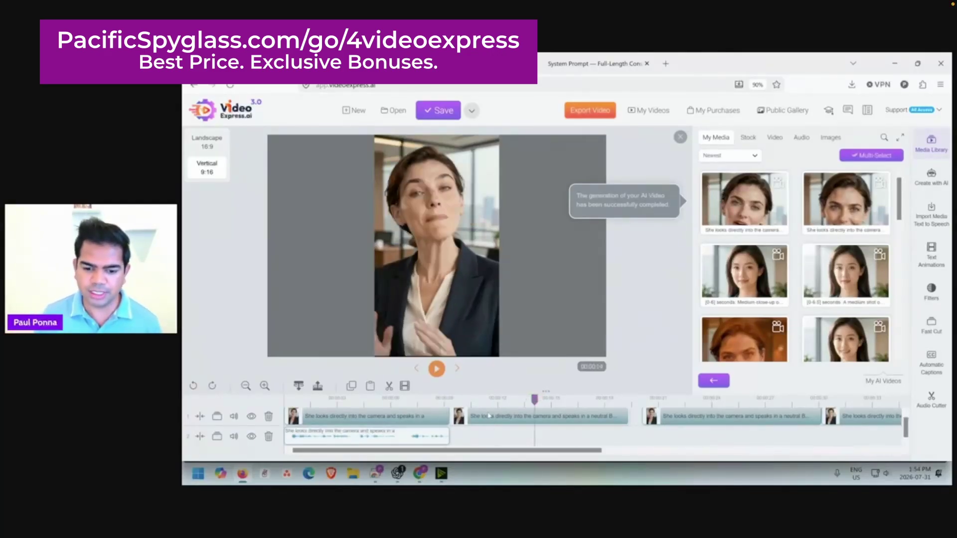
right_click(569, 420)
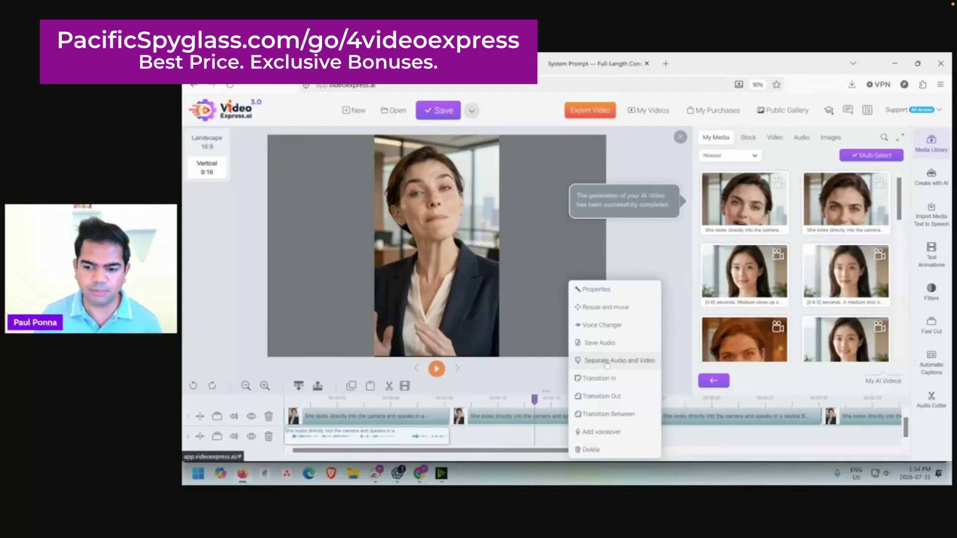
left_click(607, 362)
left_click(637, 300)
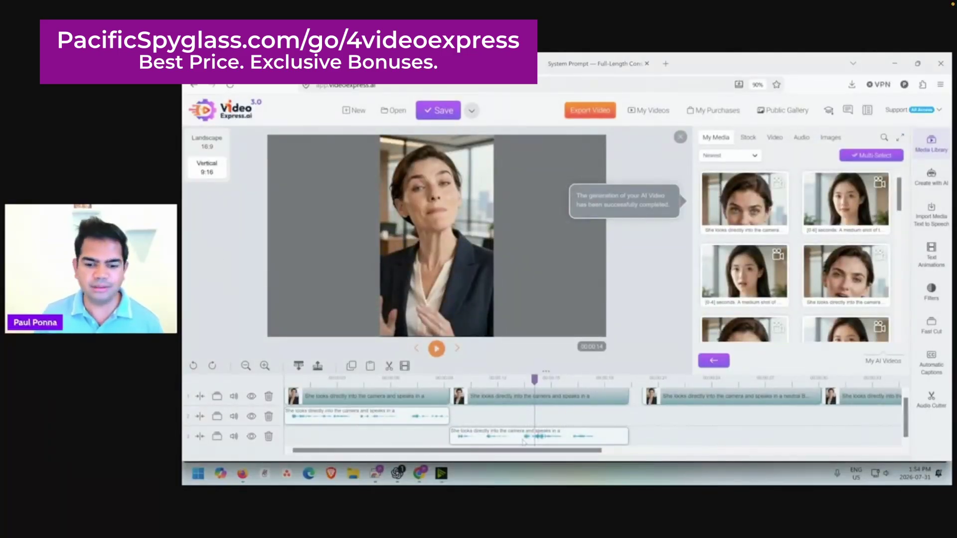
left_click_drag(508, 441, 507, 415)
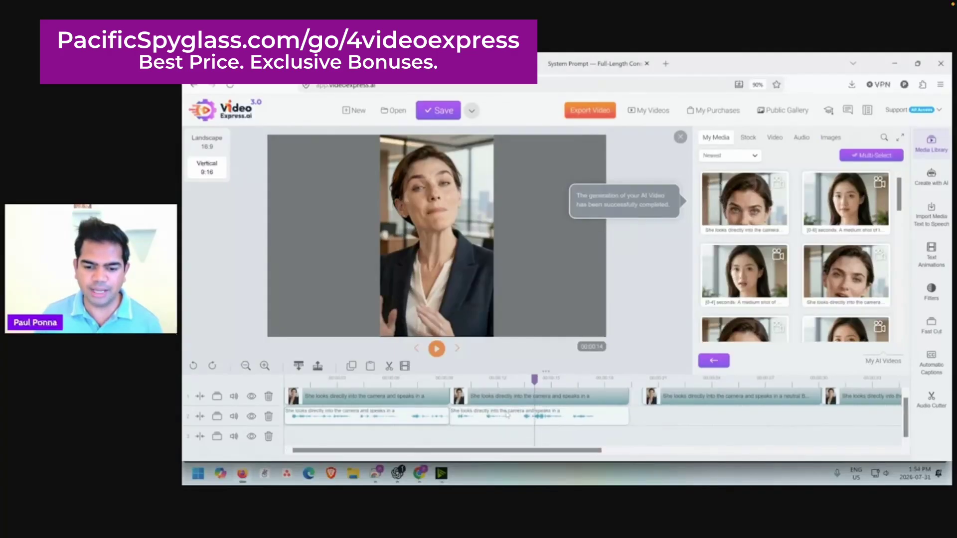
Split the second clip's video and its separated audio at about 17 seconds, near the end of the clip.
left_click_drag(535, 380, 635, 382)
left_click_drag(632, 382, 629, 383)
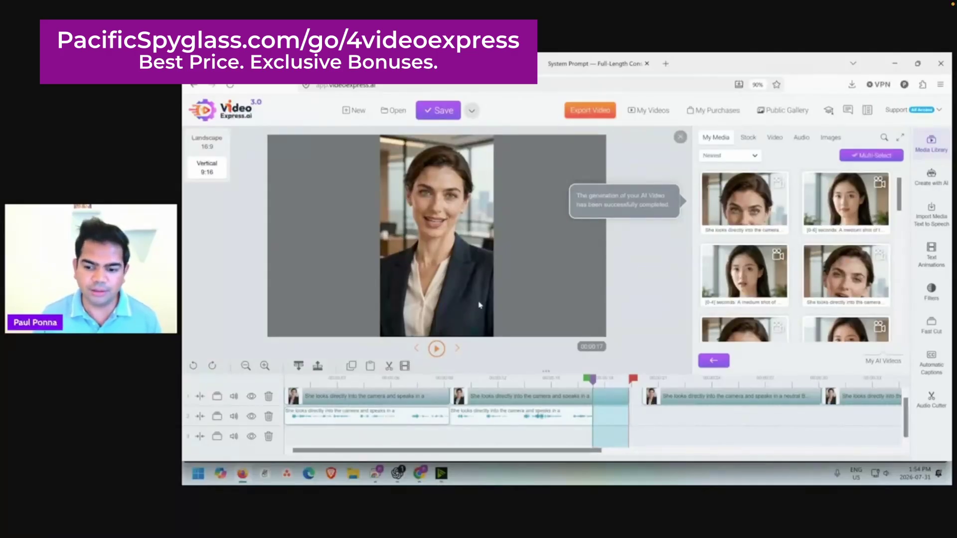
left_click(593, 381)
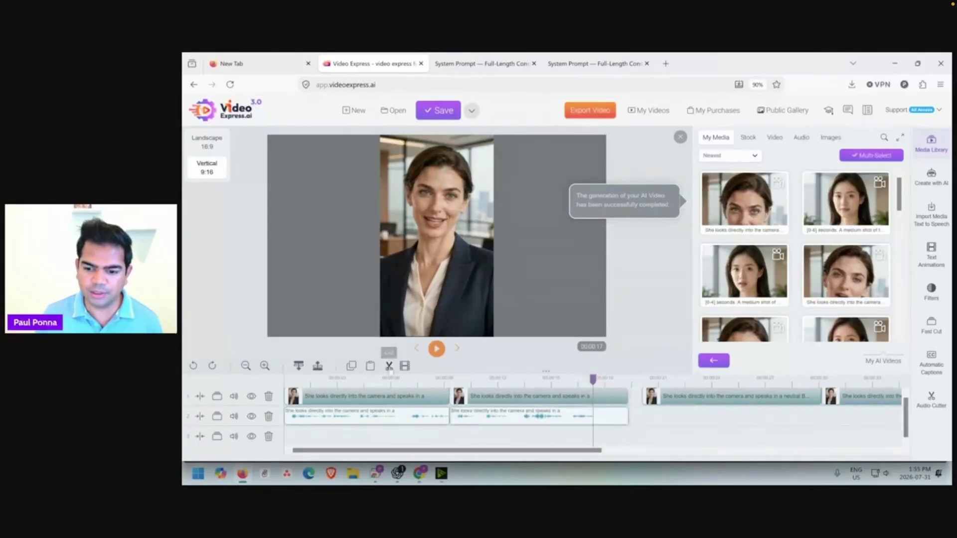
left_click(388, 365)
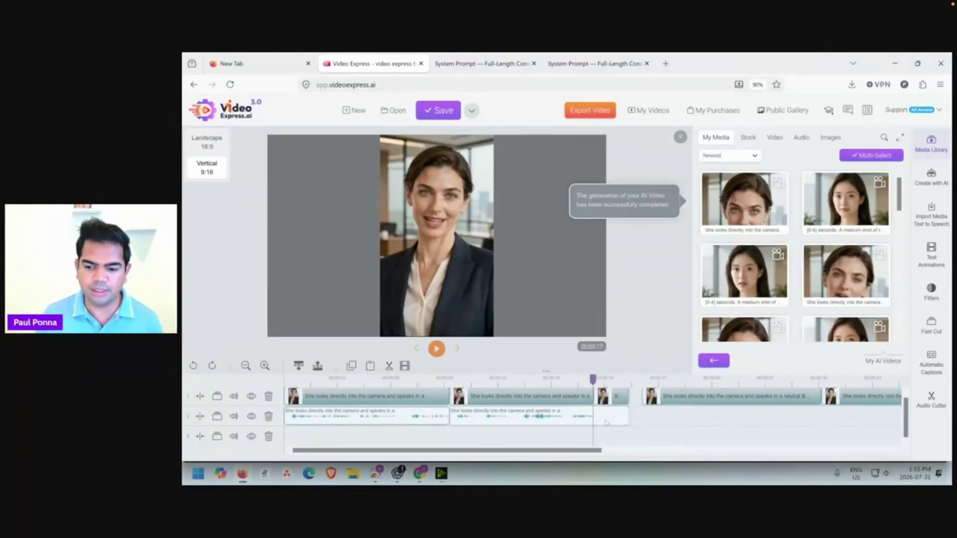
left_click(388, 367)
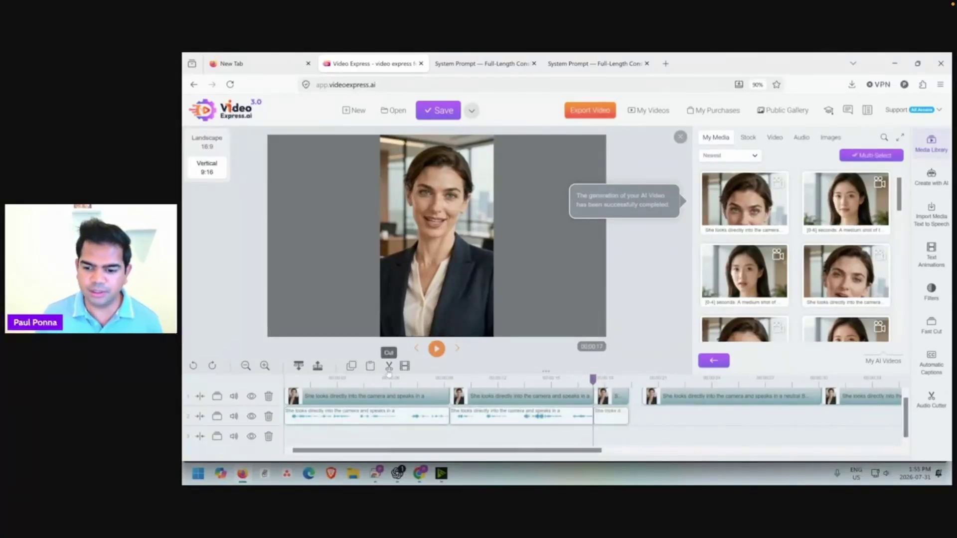
Delete the cut-off audio and video tails of the second clip and move the third clip up against it.
right_click(612, 418)
left_click(633, 441)
right_click(613, 396)
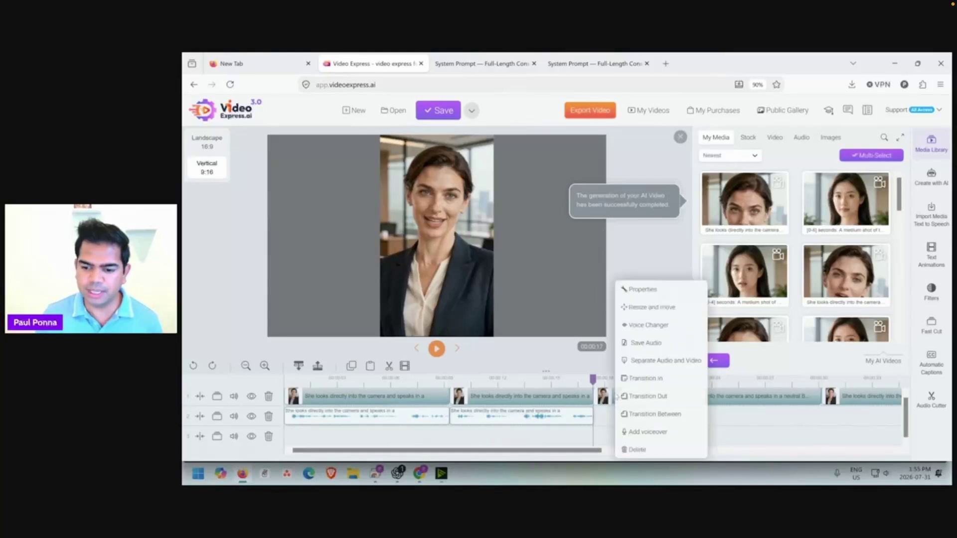
left_click(631, 451)
left_click_drag(690, 399, 645, 399)
right_click(645, 399)
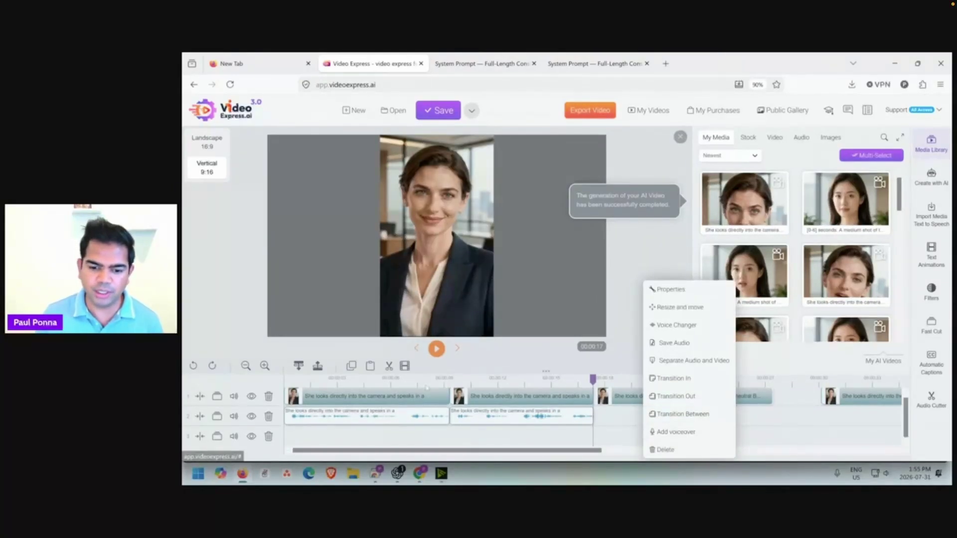
left_click(682, 414)
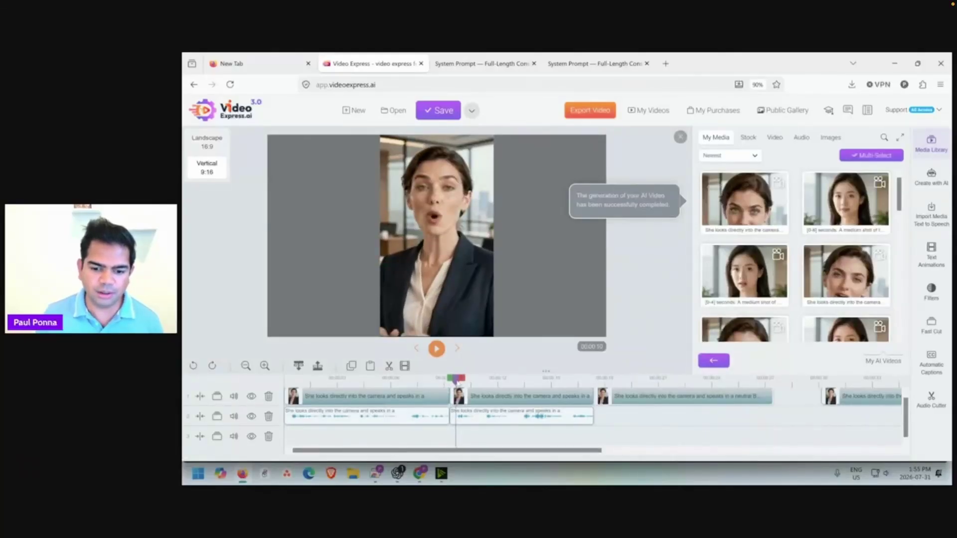
Split the second clip's video and audio at about 10 seconds and delete the short pieces before the split.
right_click(464, 417)
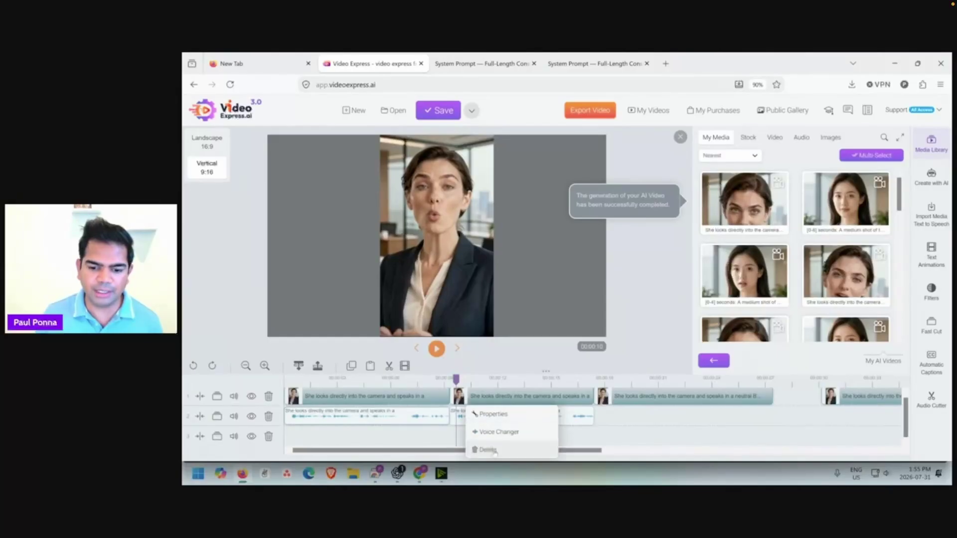
left_click(390, 369)
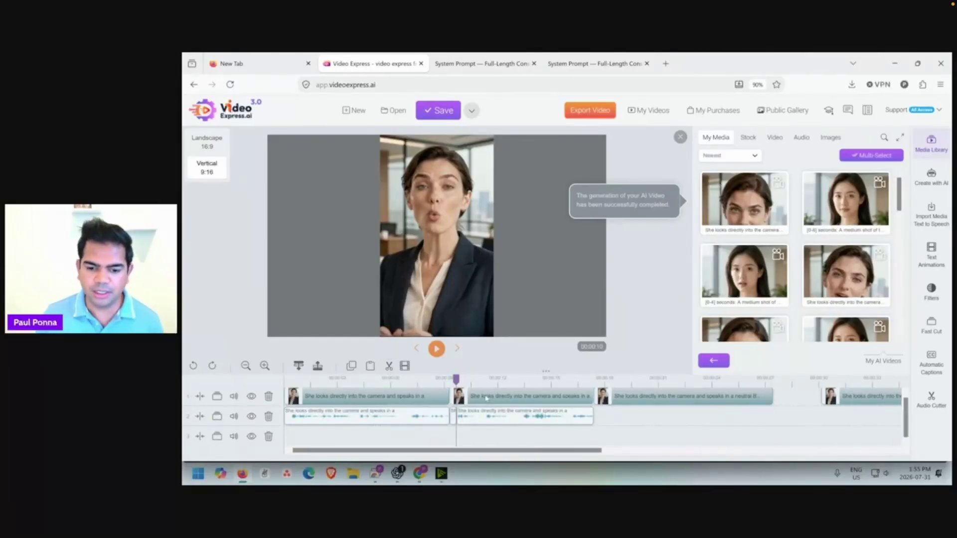
left_click(389, 366)
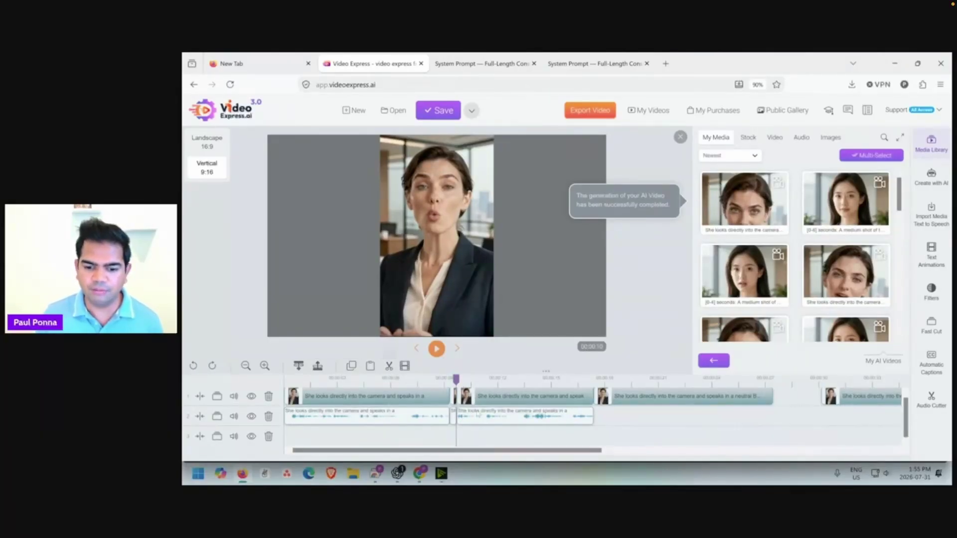
right_click(453, 396)
left_click(476, 449)
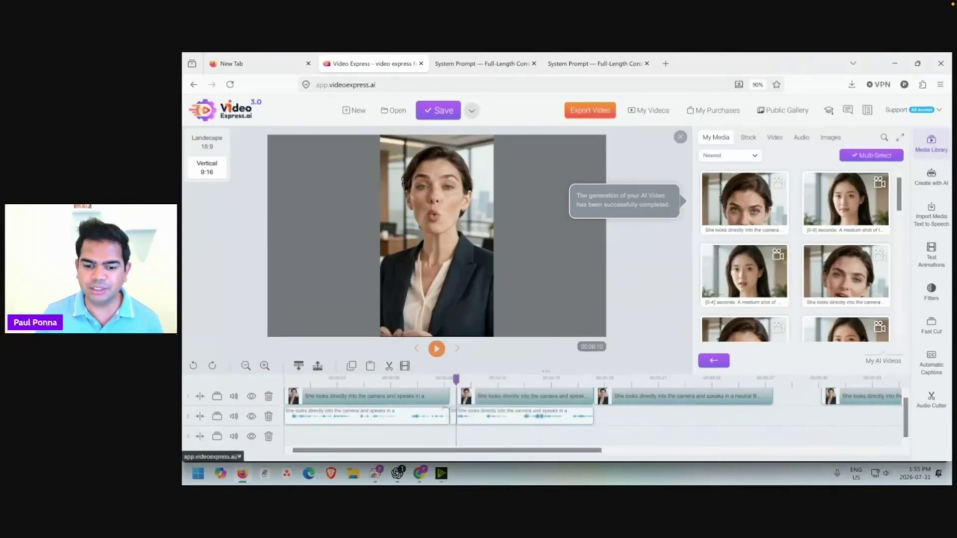
right_click(453, 412)
left_click(476, 450)
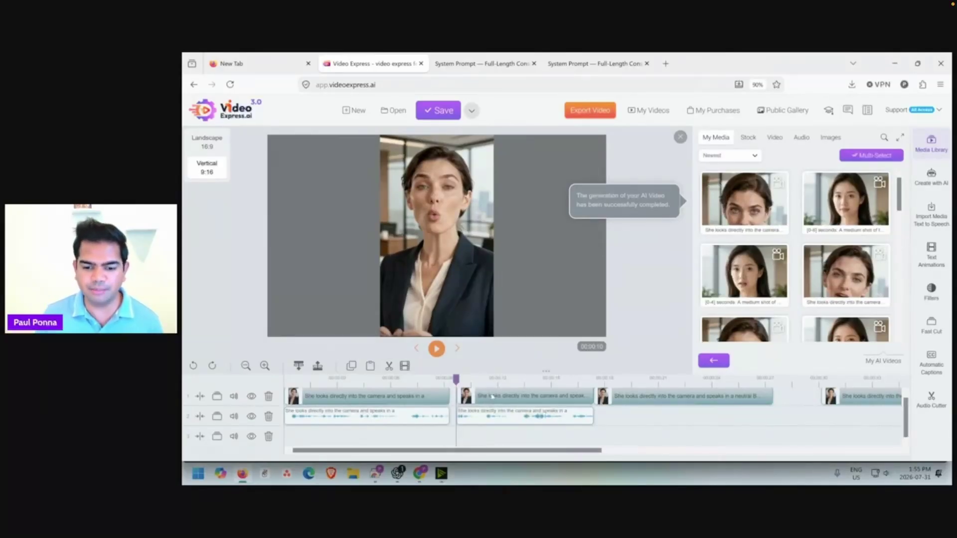
Move the trimmed second clip and its audio against the first, and separate the third clip's audio onto track 2.
right_click(626, 397)
left_click(662, 394)
left_click(637, 299)
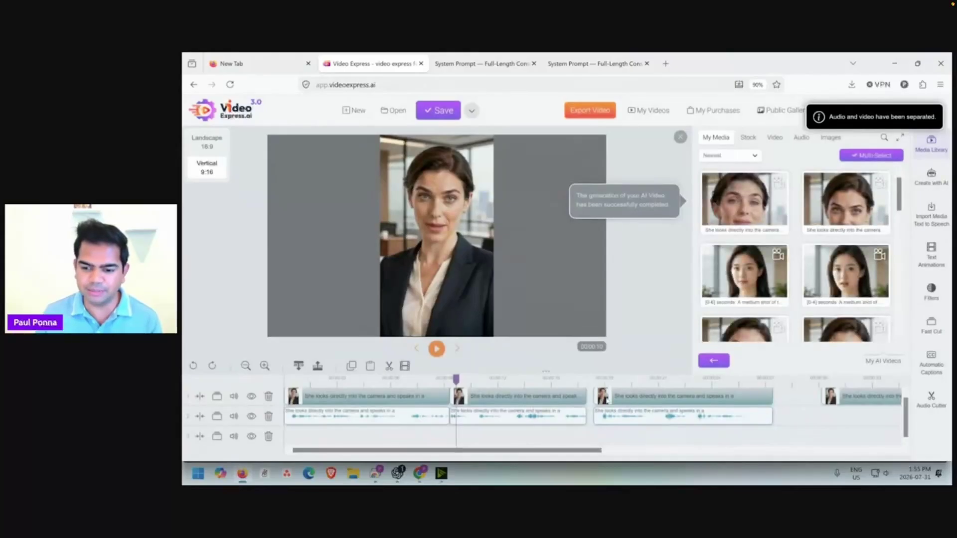
Cut off the start of the third clip's video and audio at about 18 seconds and close the gap to the second clip.
left_click(601, 380)
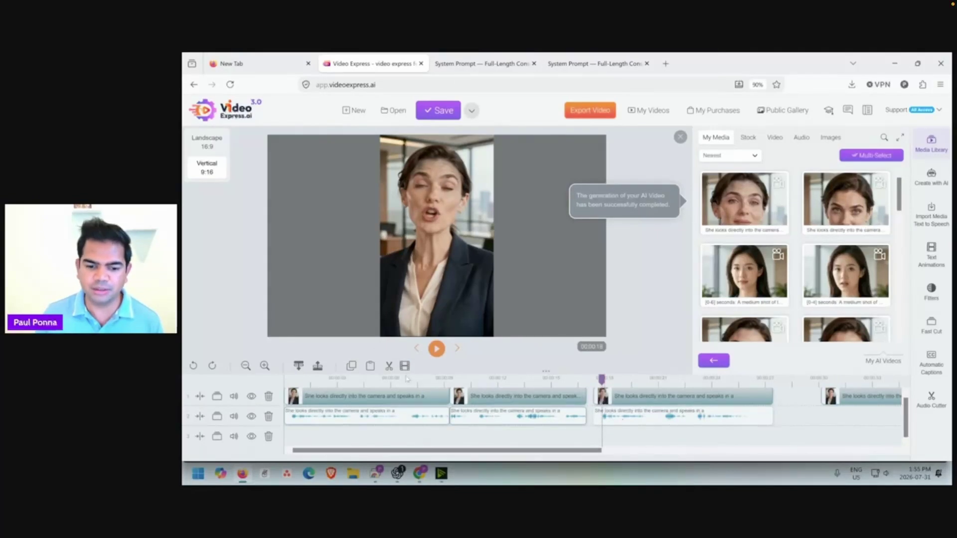
left_click(612, 416)
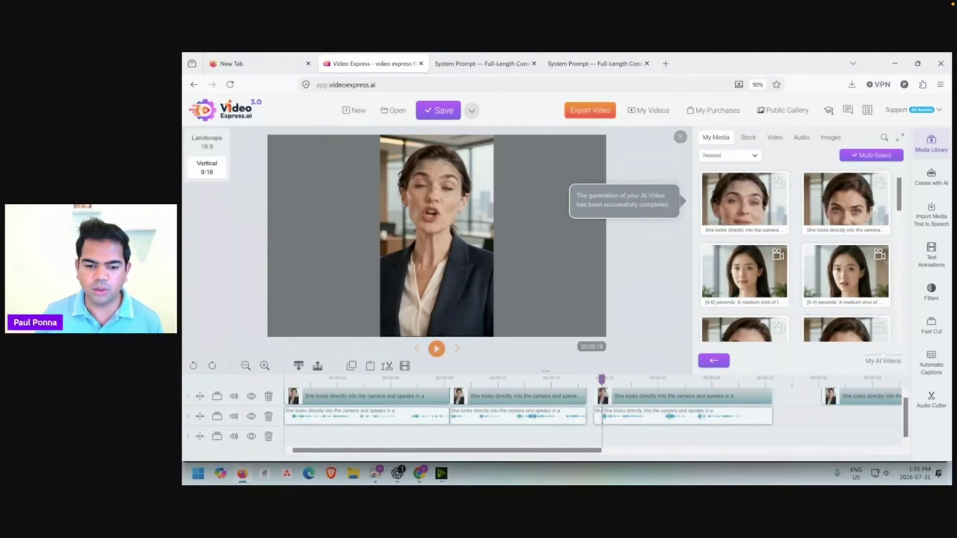
right_click(603, 396)
left_click(621, 451)
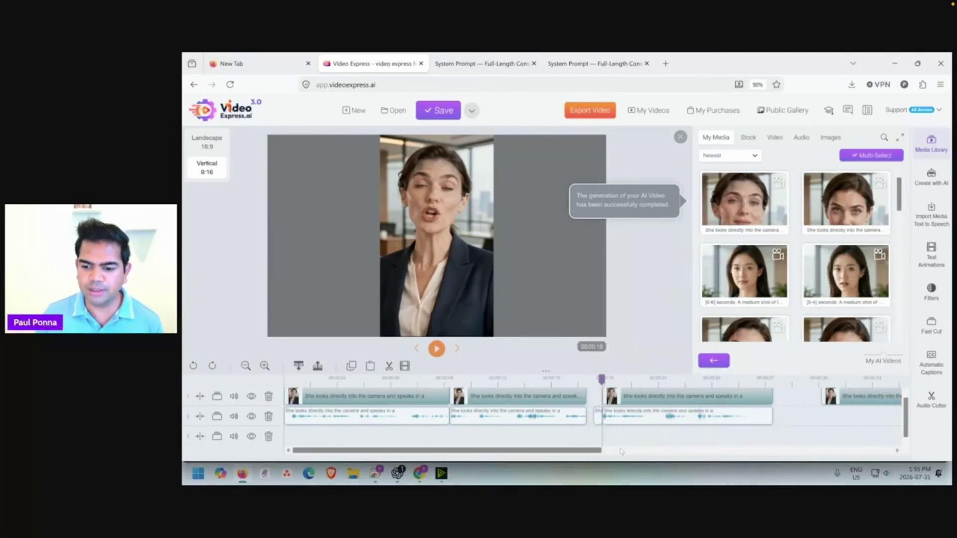
right_click(595, 413)
left_click(618, 449)
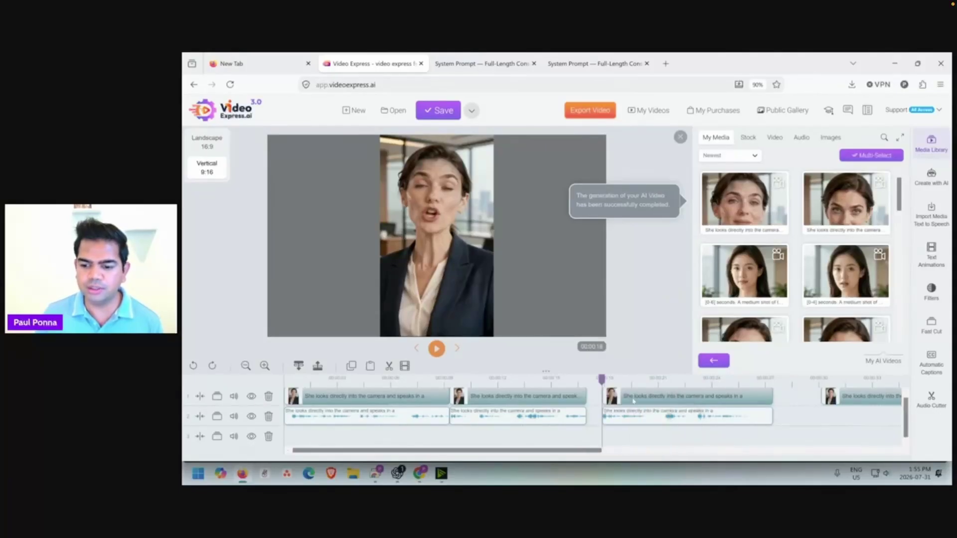
left_click_drag(633, 399, 617, 399)
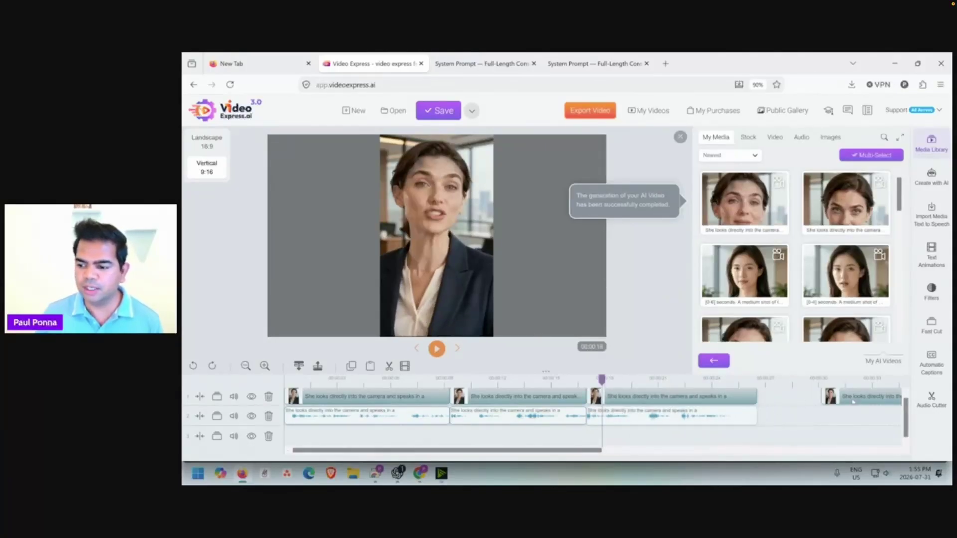
Move the fourth clip up against the third clip and separate its audio from its video.
left_click_drag(852, 402, 791, 404)
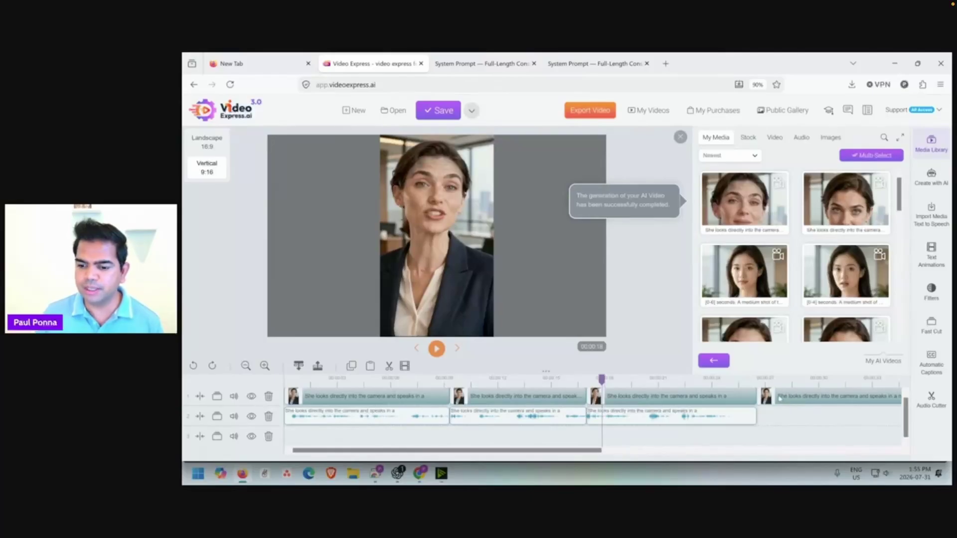
right_click(772, 396)
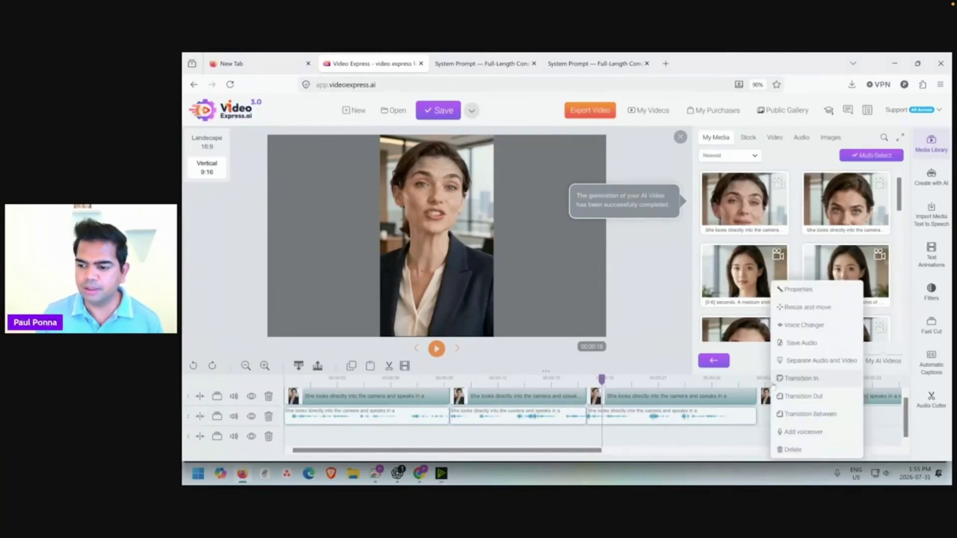
left_click(798, 362)
left_click(637, 299)
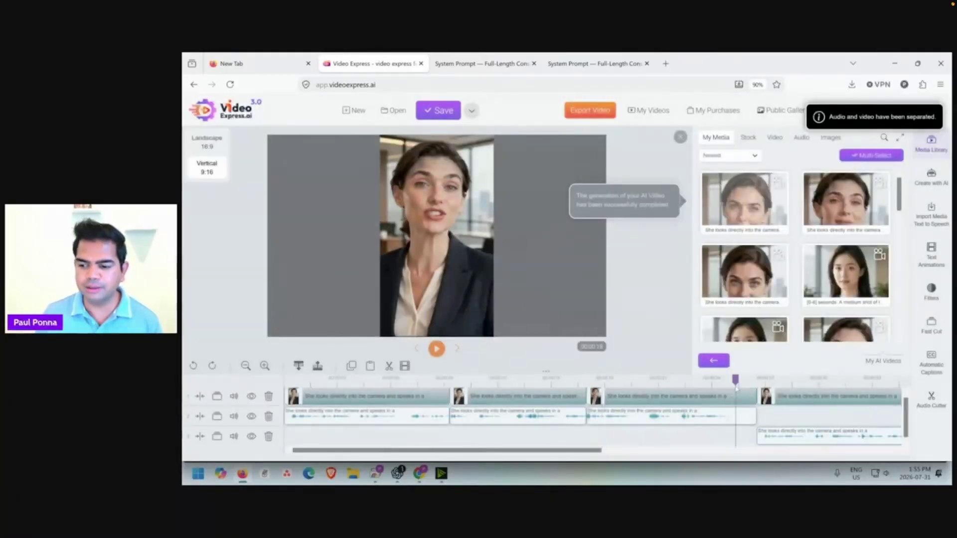
Split the third clip's video and its separated audio at about 25 seconds, near the end of the clip.
left_click(725, 379)
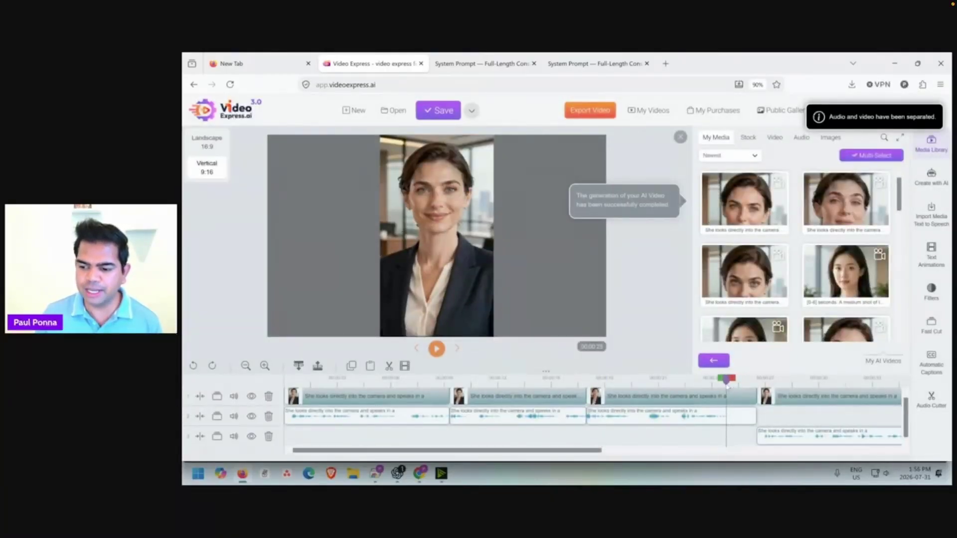
left_click_drag(725, 382, 728, 382)
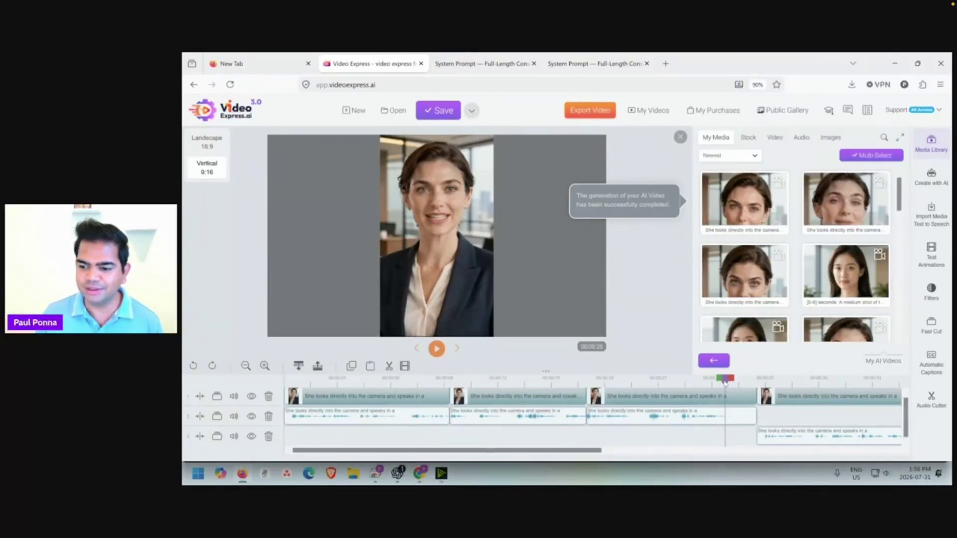
right_click(716, 396)
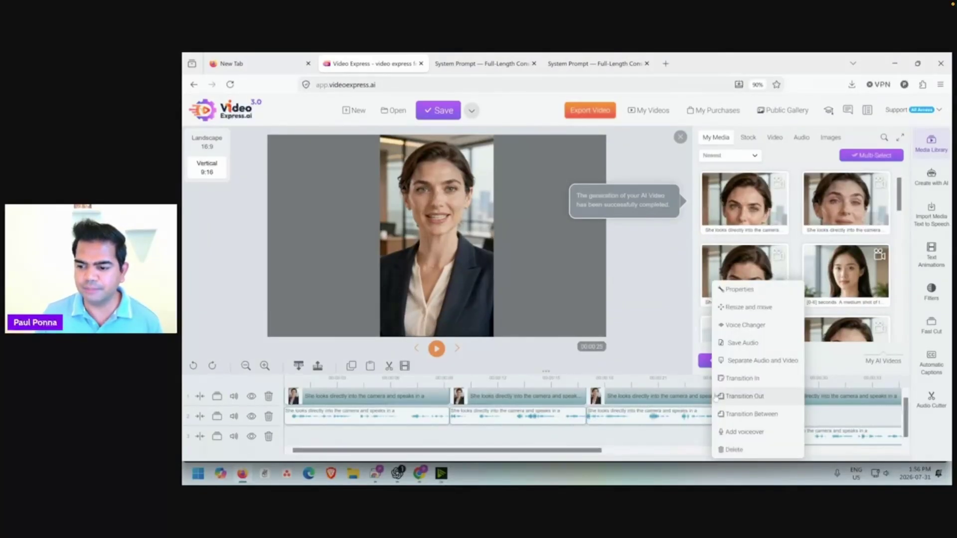
left_click(389, 366)
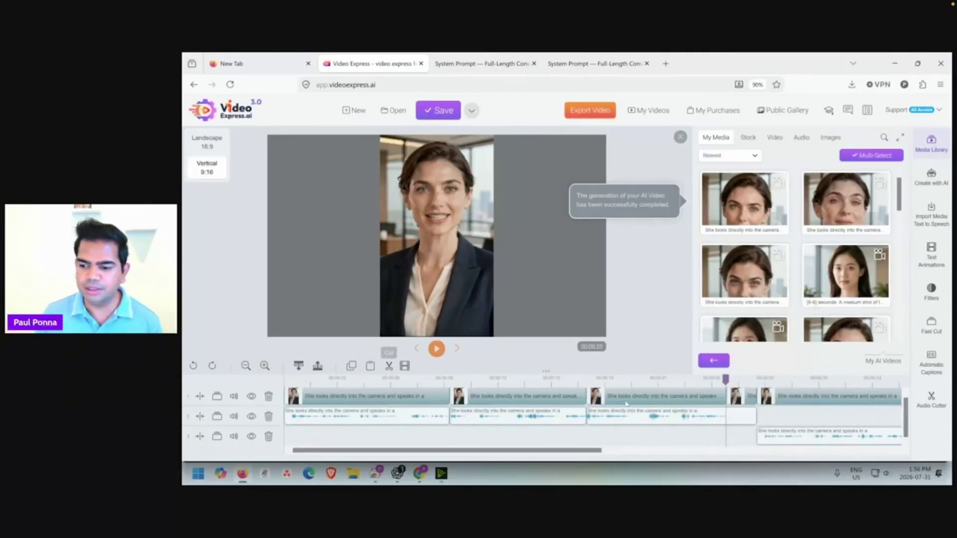
left_click(389, 366)
Delete the third clip's cut-off audio and video tails and move the fourth clip's video and audio up against it, with the audio on track 2.
right_click(746, 418)
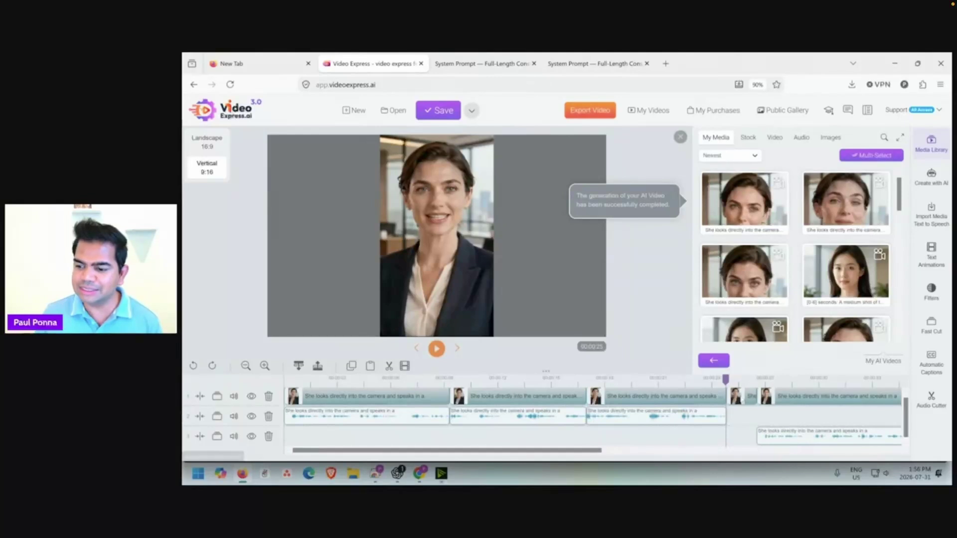
right_click(746, 418)
left_click(758, 450)
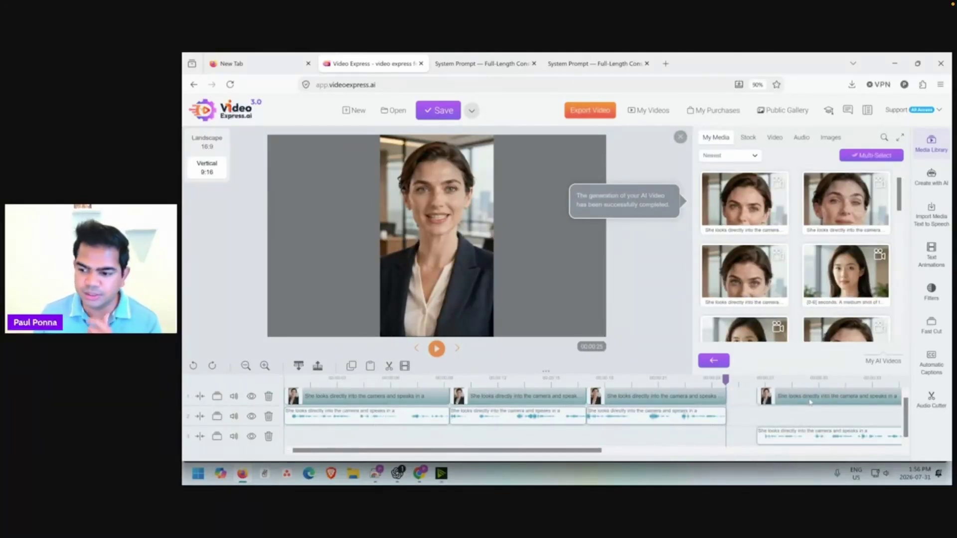
left_click_drag(785, 394, 757, 395)
left_click_drag(770, 436, 740, 417)
Split the fourth clip's video and audio at about 25 seconds, just after the start of the clip.
mouse_move(725, 379)
left_mouse_down()
mouse_move(735, 382)
mouse_move(721, 379)
left_mouse_up()
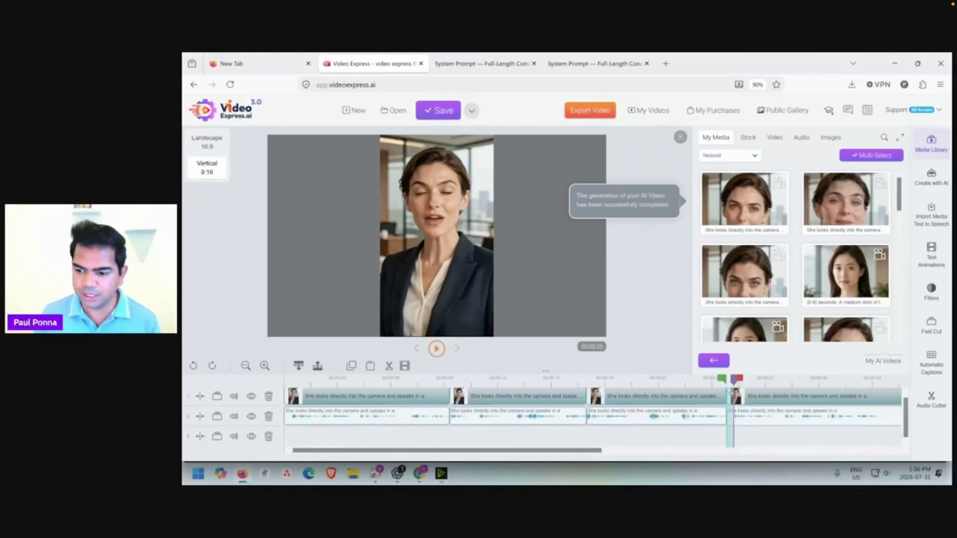
right_click(731, 395)
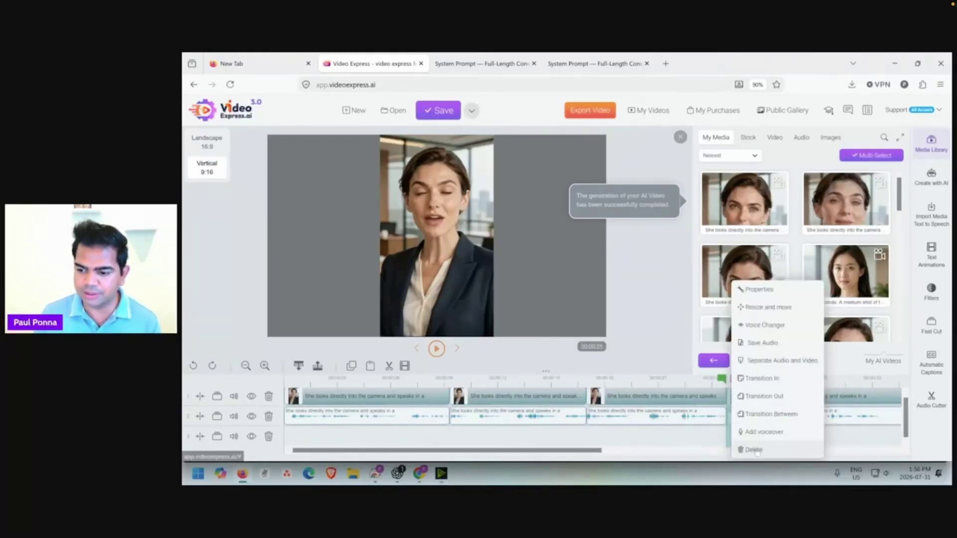
left_click(838, 374)
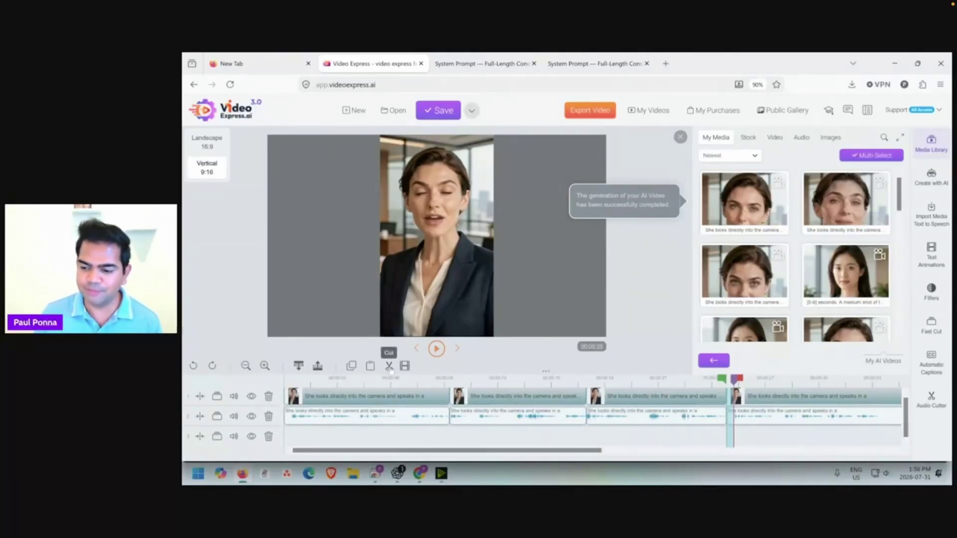
key("space")
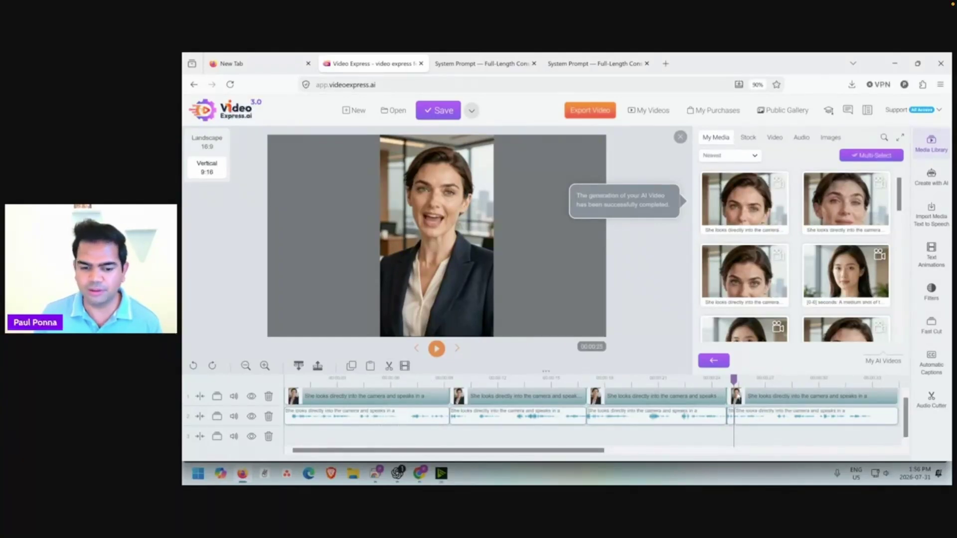
left_click(389, 366)
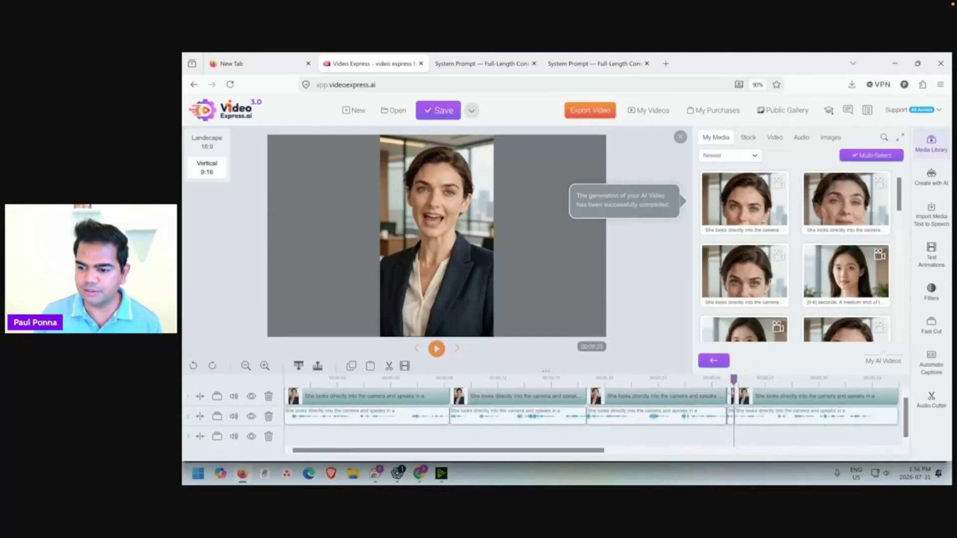
Delete the short leading video and audio pieces of the fourth clip and close the gap to the third clip.
right_click(732, 396)
left_click(754, 449)
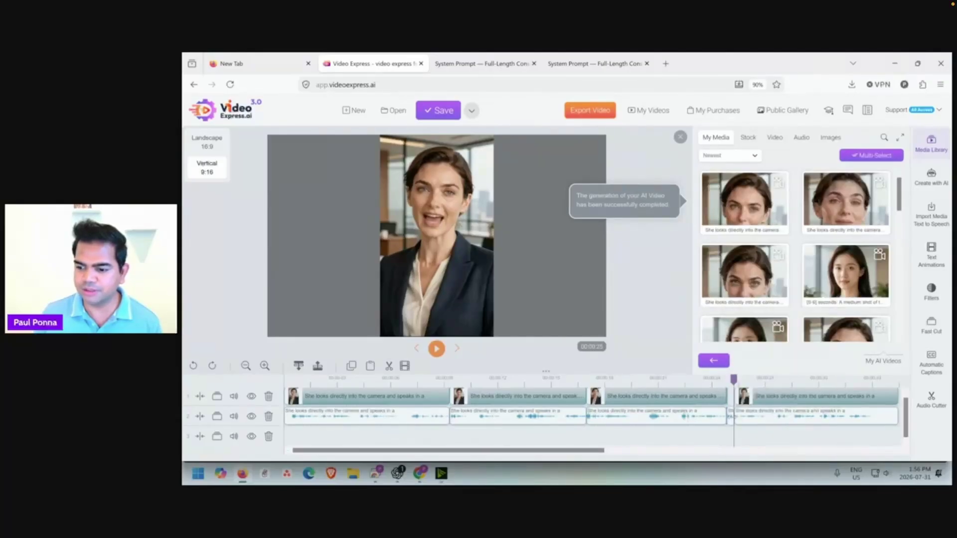
right_click(735, 409)
left_click(756, 451)
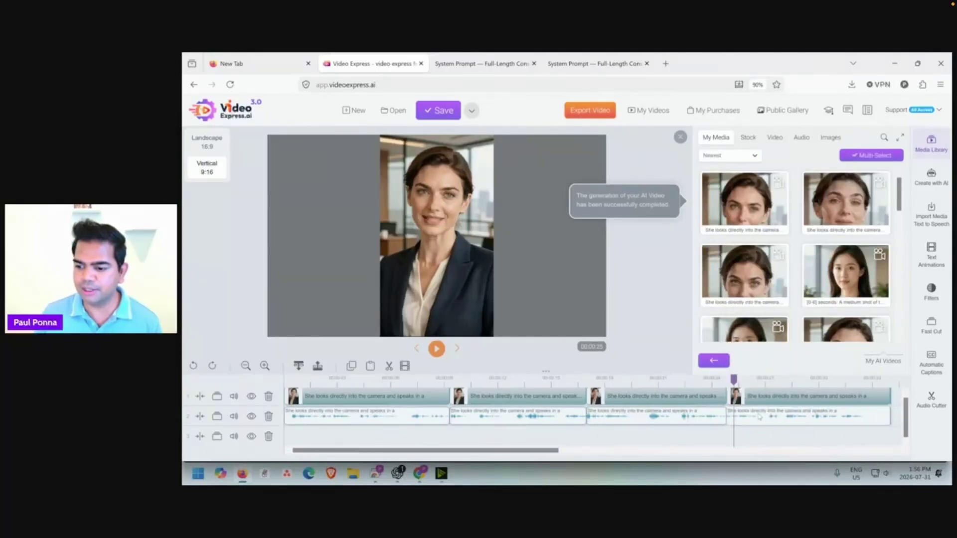
Split the fourth clip's video and audio at about 32 seconds, near the end of the clip.
left_click_drag(864, 391, 603, 397)
left_click(604, 379)
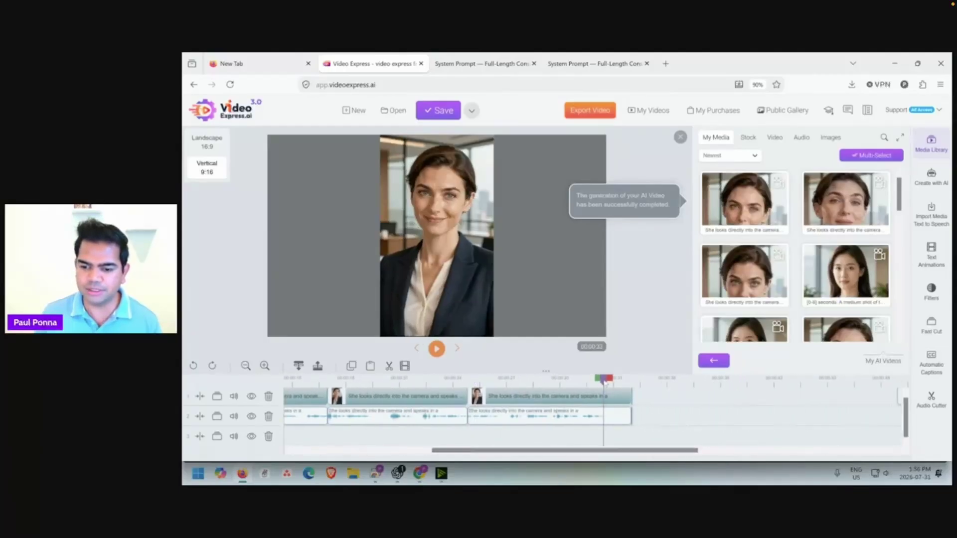
left_click(389, 366)
left_click(389, 366)
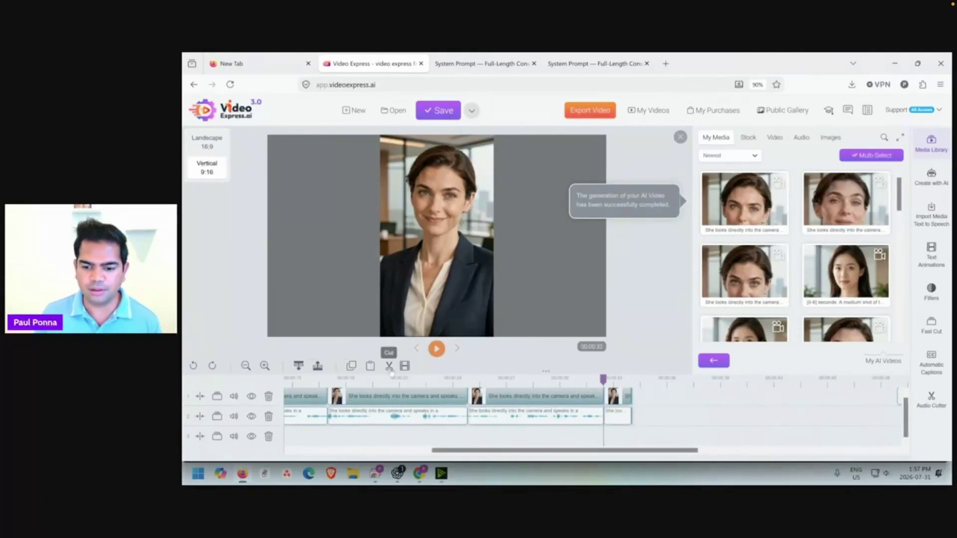
Delete the fourth clip's cut-off video and audio tails, including the thin leftover slivers after them on both tracks.
right_click(624, 397)
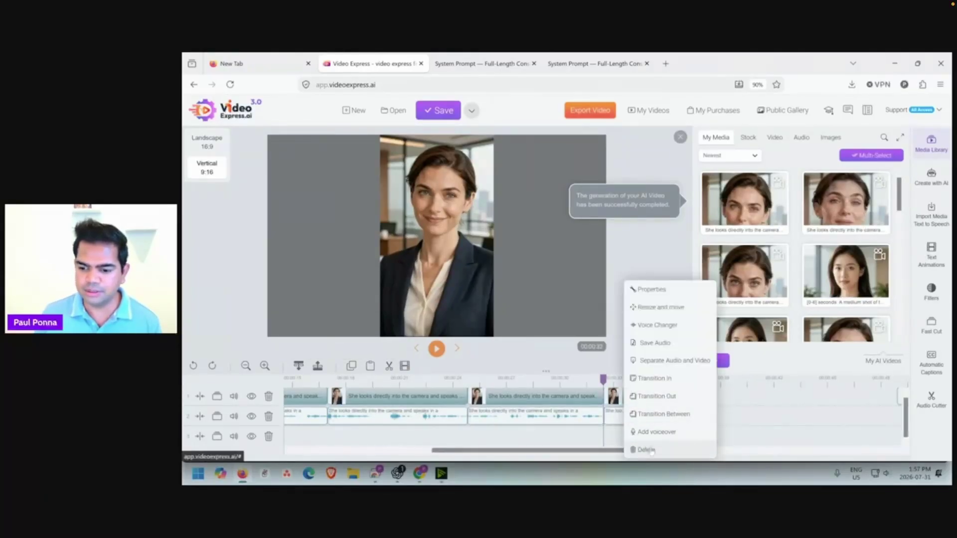
left_click(645, 450)
right_click(626, 414)
left_click(649, 450)
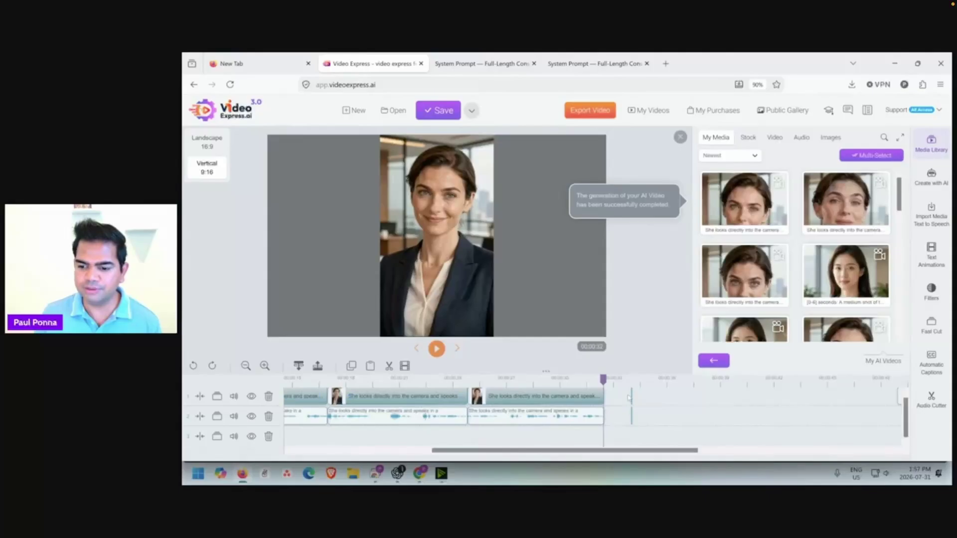
right_click(630, 395)
left_click(631, 415)
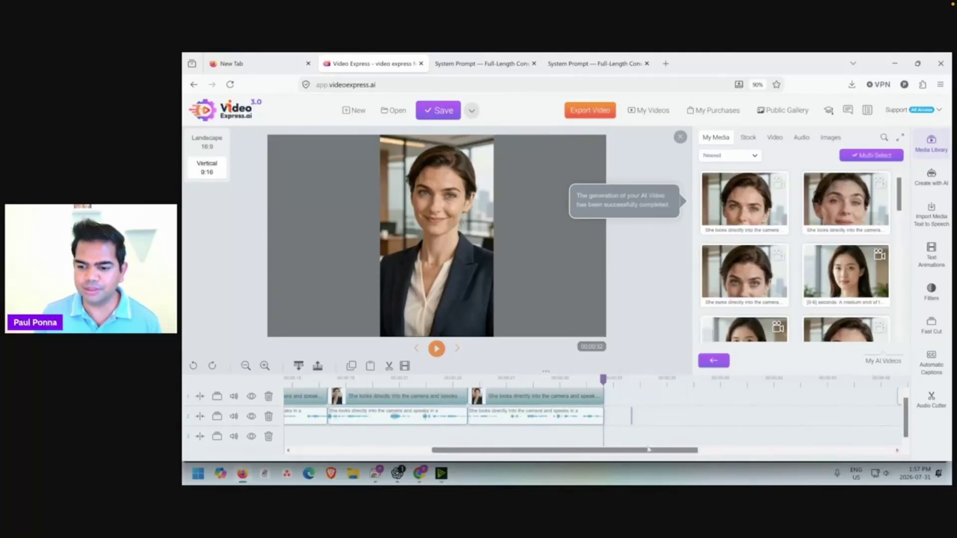
right_click(631, 414)
left_click(661, 449)
Split the first clip's video and audio just after the start of the timeline.
left_click_drag(528, 380, 305, 380)
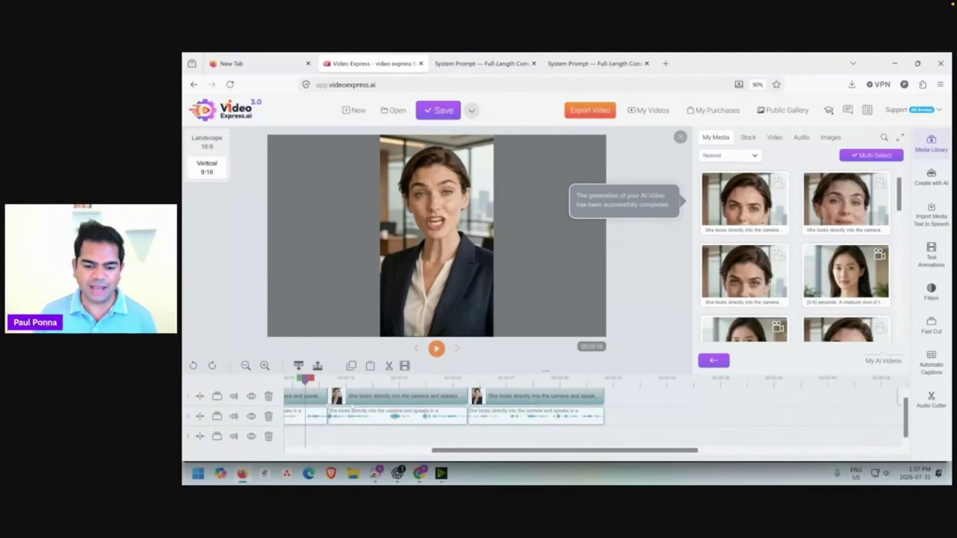
left_click_drag(488, 453, 349, 452)
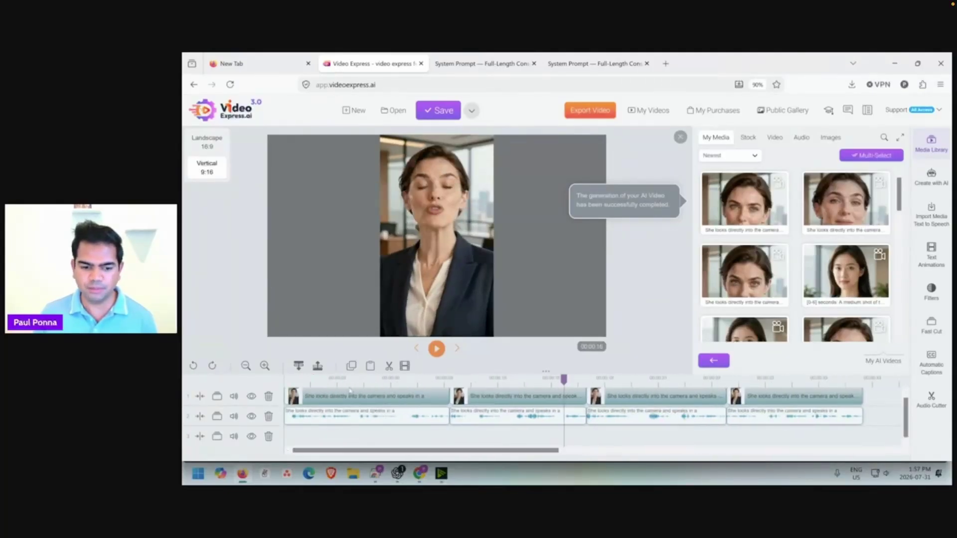
left_click(340, 380)
left_click_drag(338, 381, 291, 380)
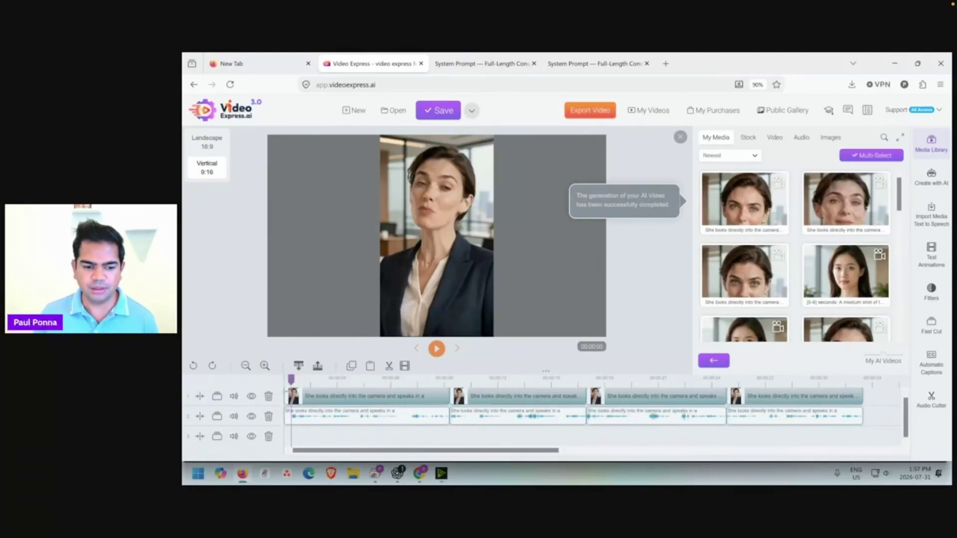
right_click(288, 395)
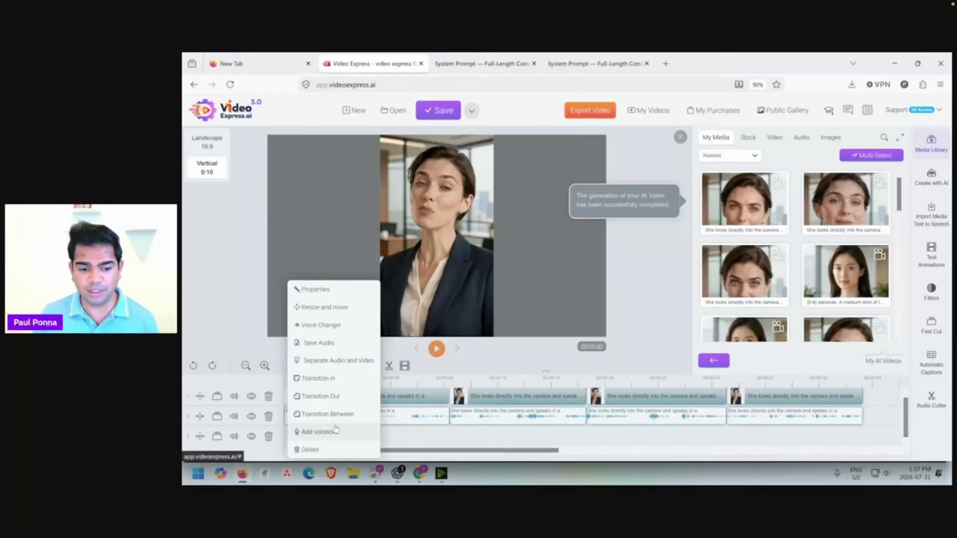
left_click(471, 370)
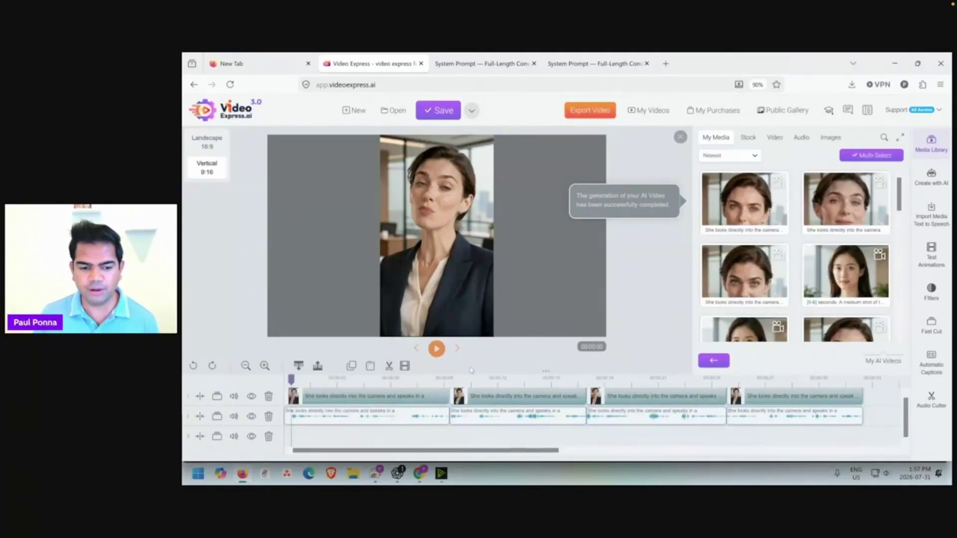
left_click(389, 366)
left_click(389, 365)
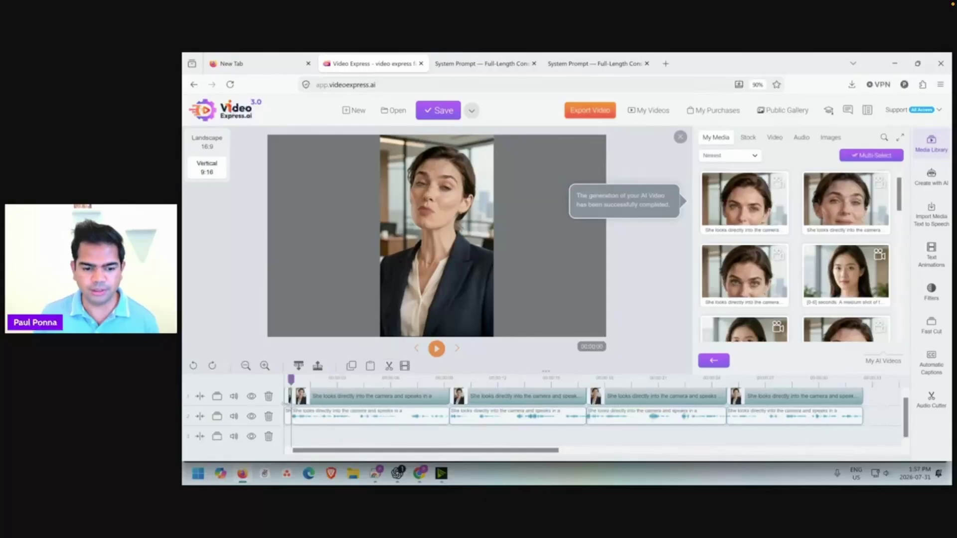
Delete the short leading video and audio pieces of the first clip and move the remaining clip to the start of the timeline.
right_click(291, 396)
left_click(305, 433)
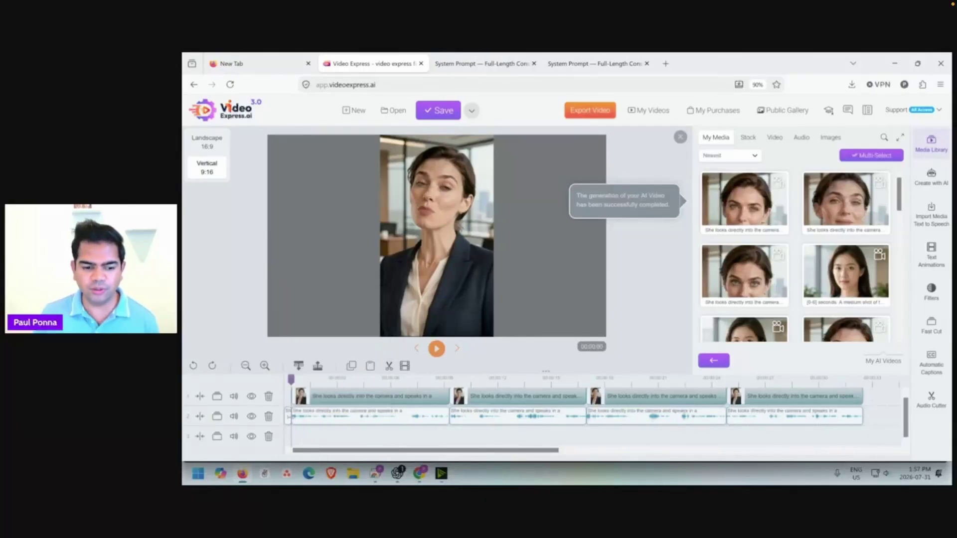
right_click(289, 414)
left_click(319, 433)
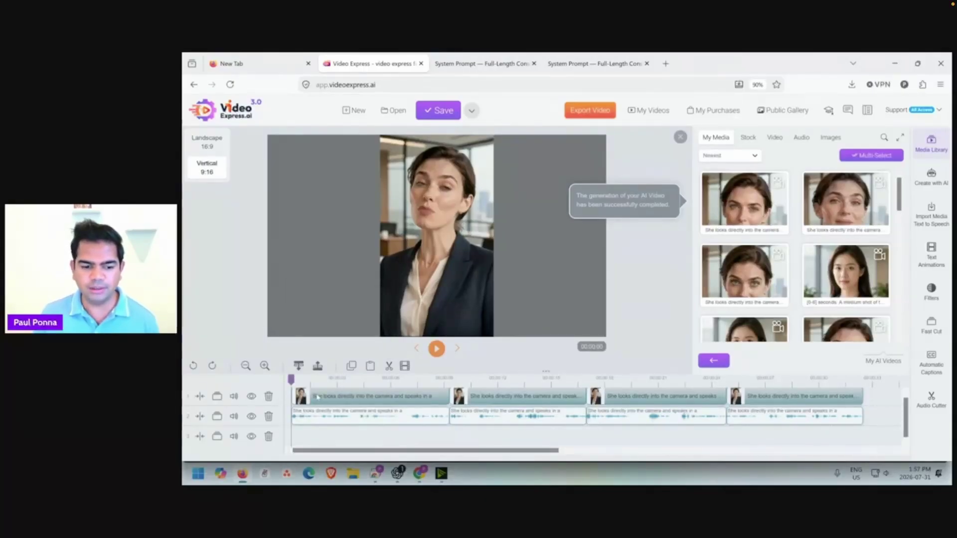
left_click_drag(318, 397, 310, 397)
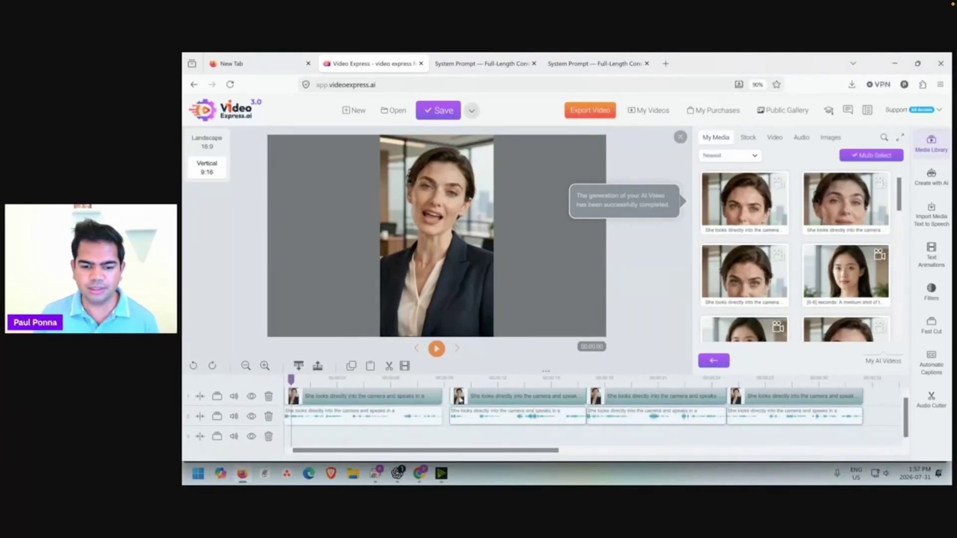
Move the second, third and fourth clips with their audio earlier so each one directly follows the clip before it.
left_click_drag(460, 398, 453, 398)
left_click_drag(605, 401, 596, 414)
left_click_drag(763, 397, 770, 424)
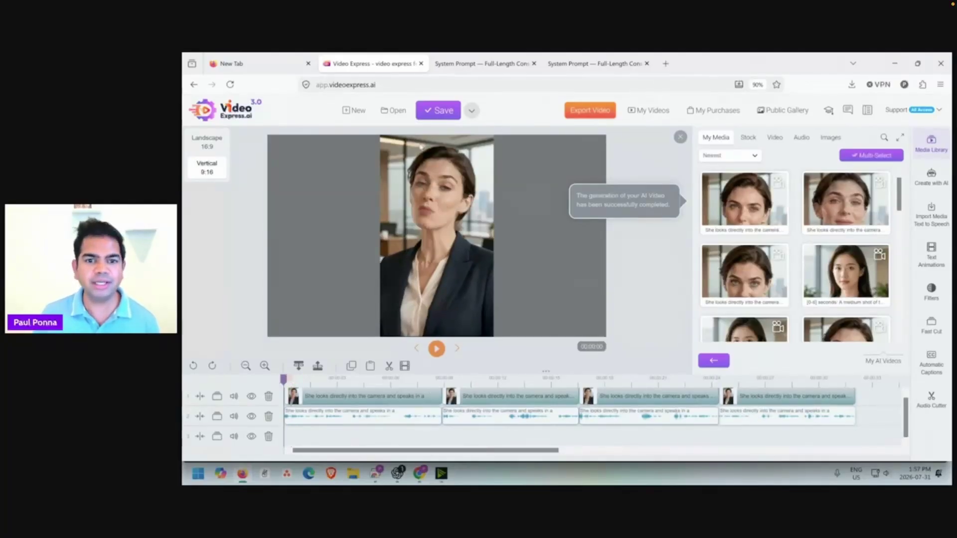
Save the project and export the video with "fast paced" added to the end of the file name "video express female spokesperson british".
left_click(439, 110)
left_click(598, 109)
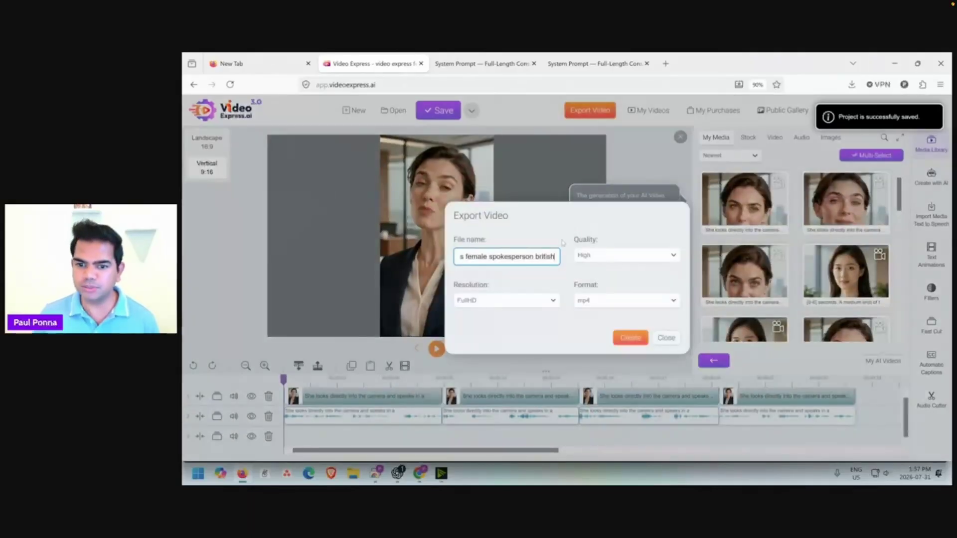
double_click(537, 258)
type("british a")
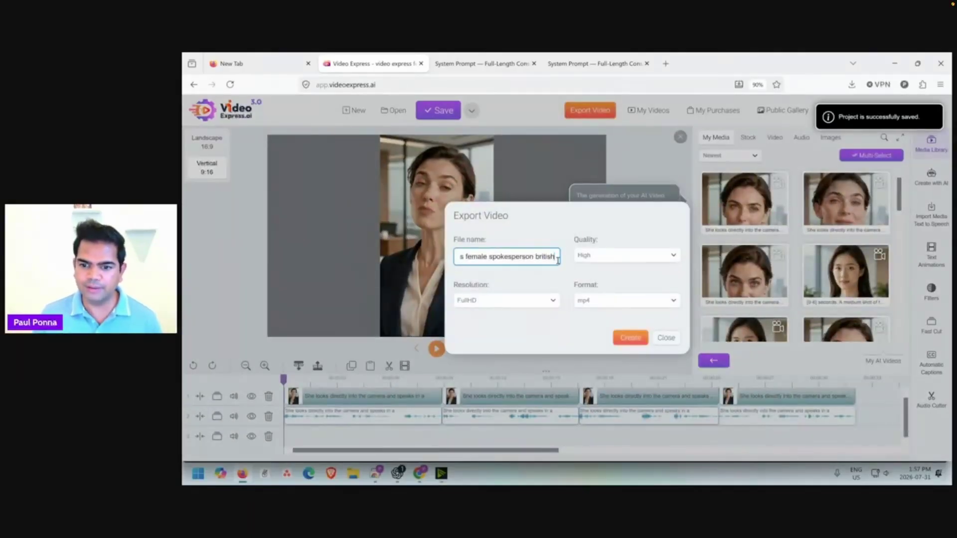
type("ast oaced")
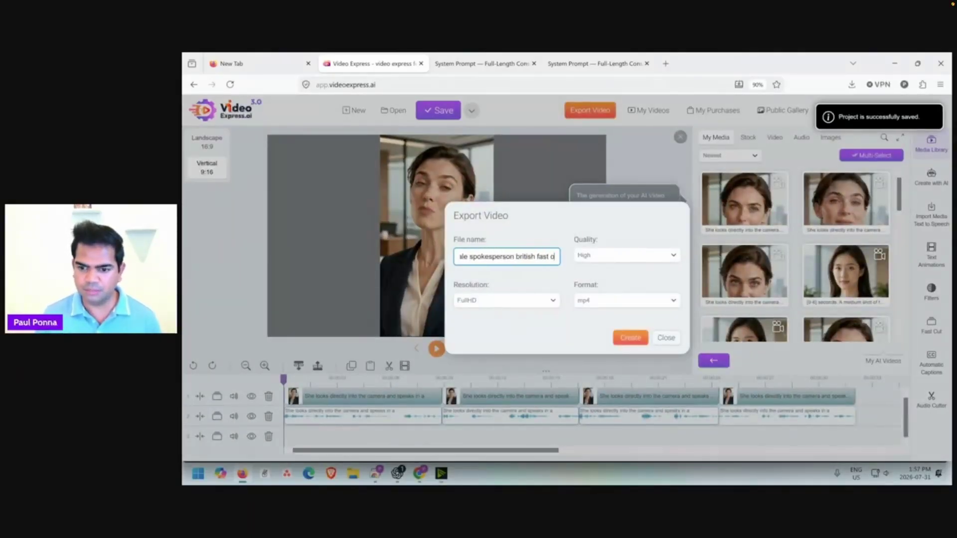
key("BackSpace")
key("BackSpace")
key("BackSpace")
key("BackSpace")
key("BackSpace")
type("paced")
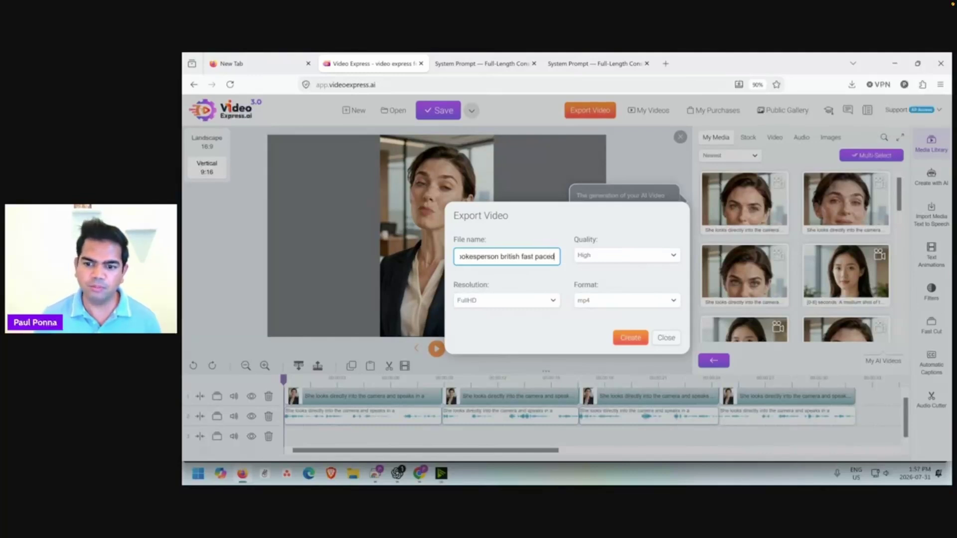
left_click(629, 338)
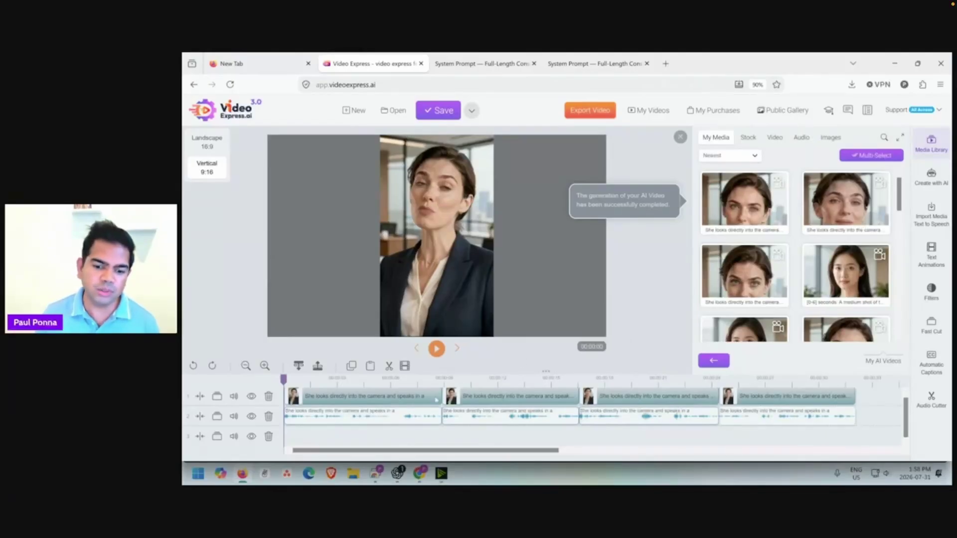
Preview the timeline around the middle of the second clip and open the list of exported videos.
left_click_drag(464, 385, 528, 388)
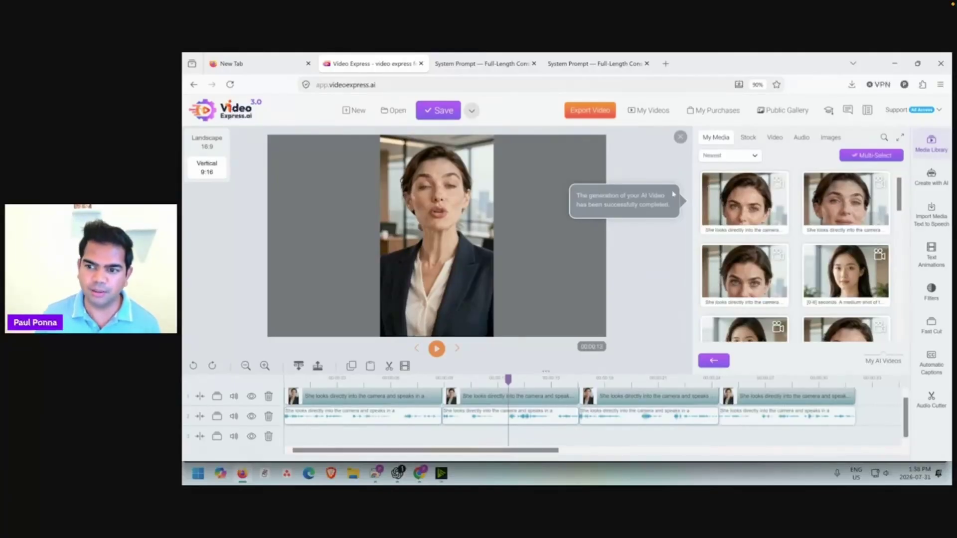
left_click(657, 111)
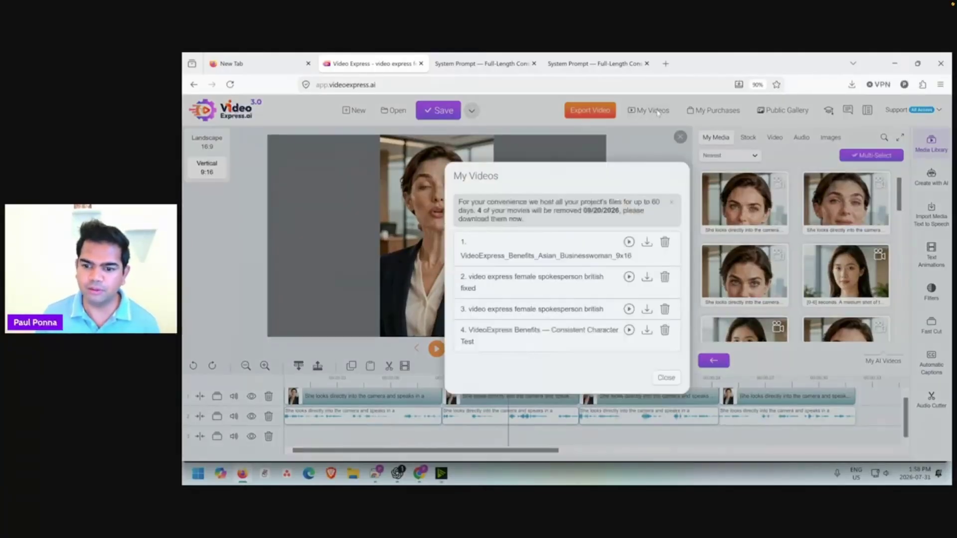